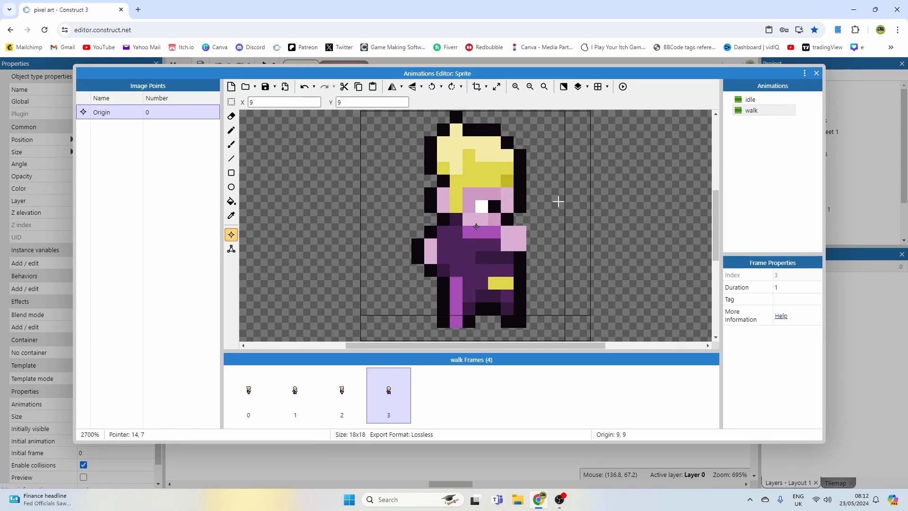
- Duplicate the walk animation and rename the original walkRight
click(749, 111)
click(341, 393)
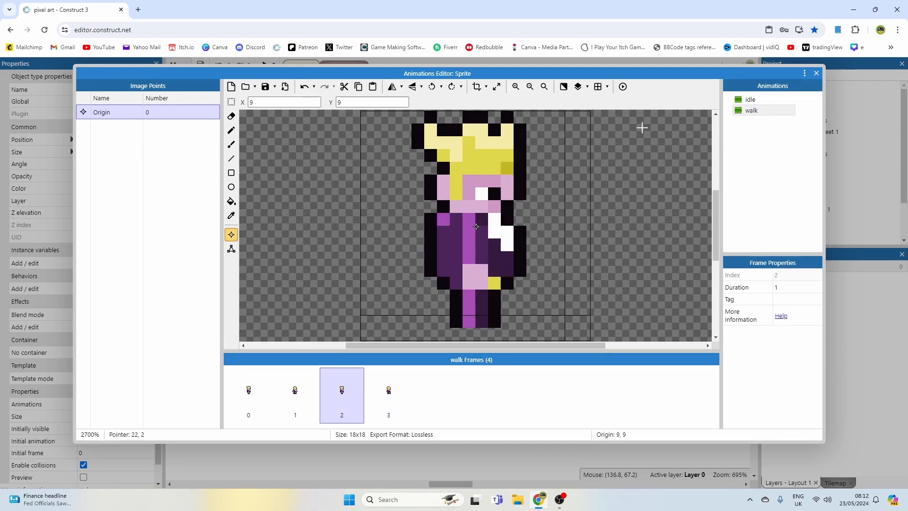
right_click(752, 115)
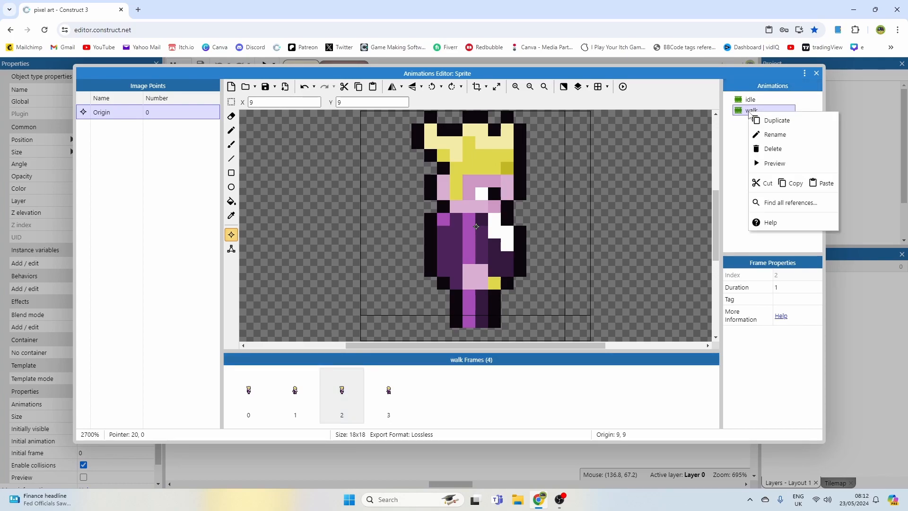
click(766, 120)
click(756, 111)
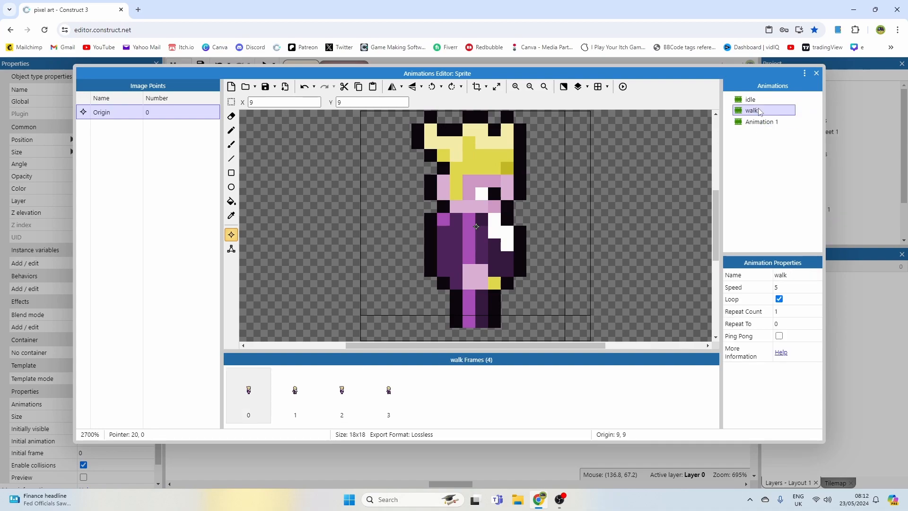
click(763, 111)
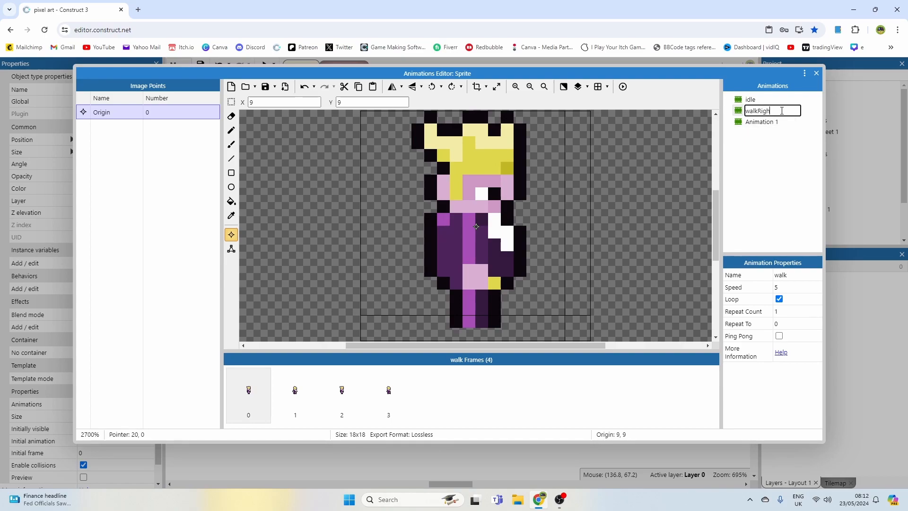
- Rename the duplicated walk animation walkLeft
click(764, 124)
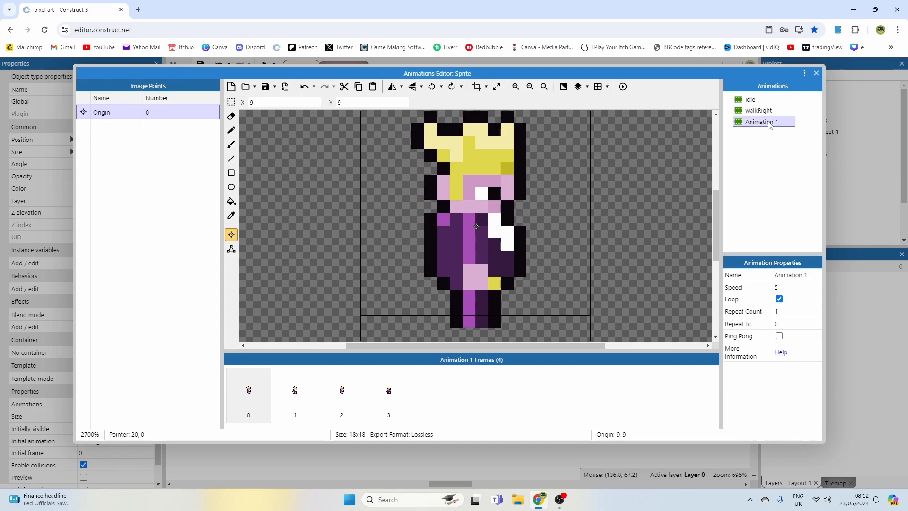
click(768, 121)
text(walkLeft)
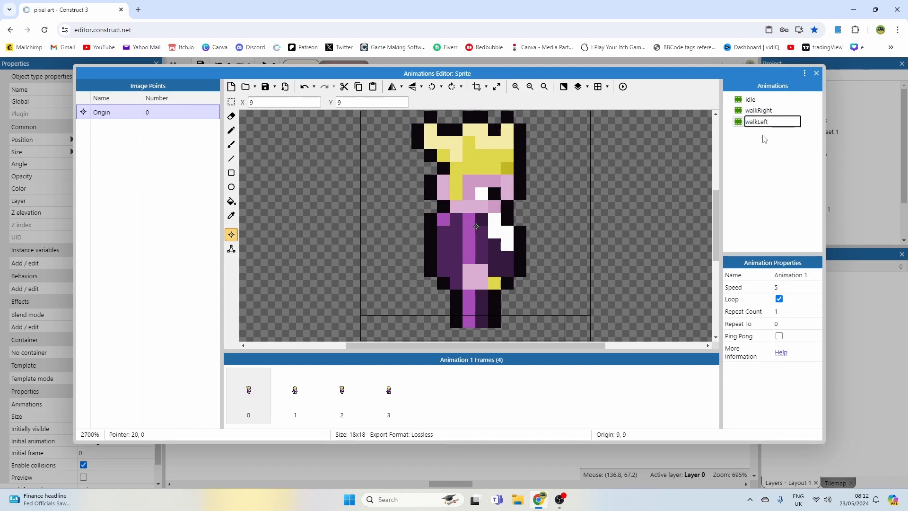
key(Return)
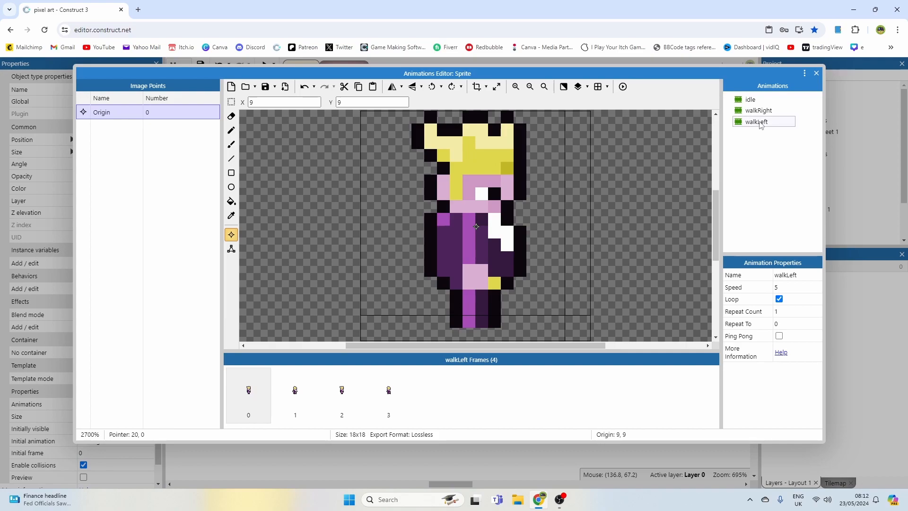
- Mirror all four walkLeft frames horizontally and preview the animation
click(268, 388)
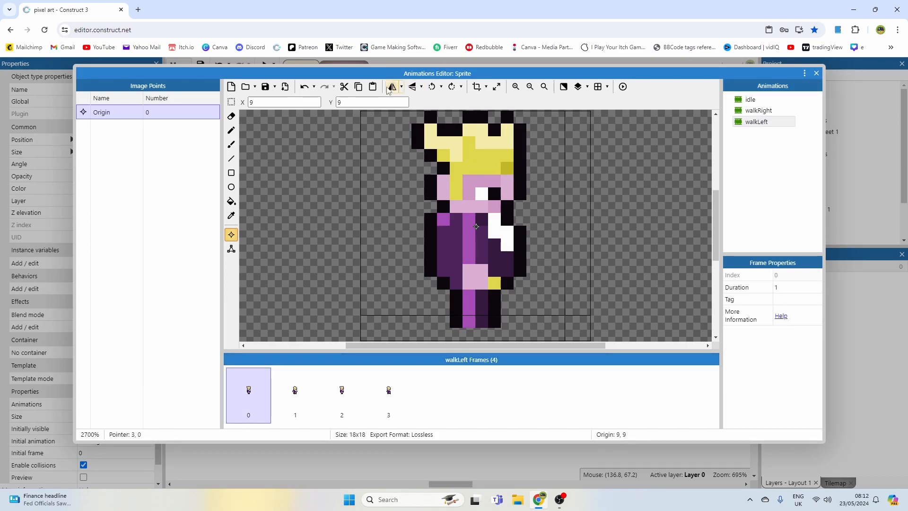
click(306, 394)
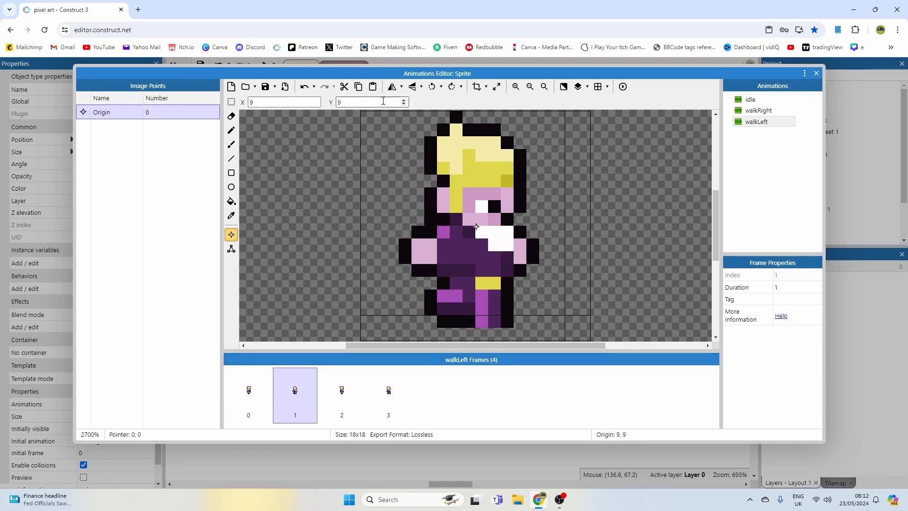
click(392, 89)
click(340, 399)
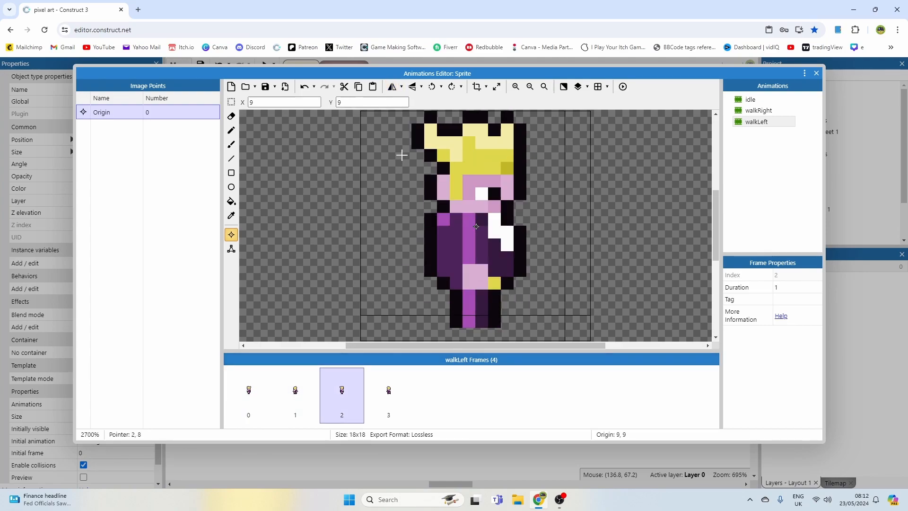
click(392, 89)
click(389, 379)
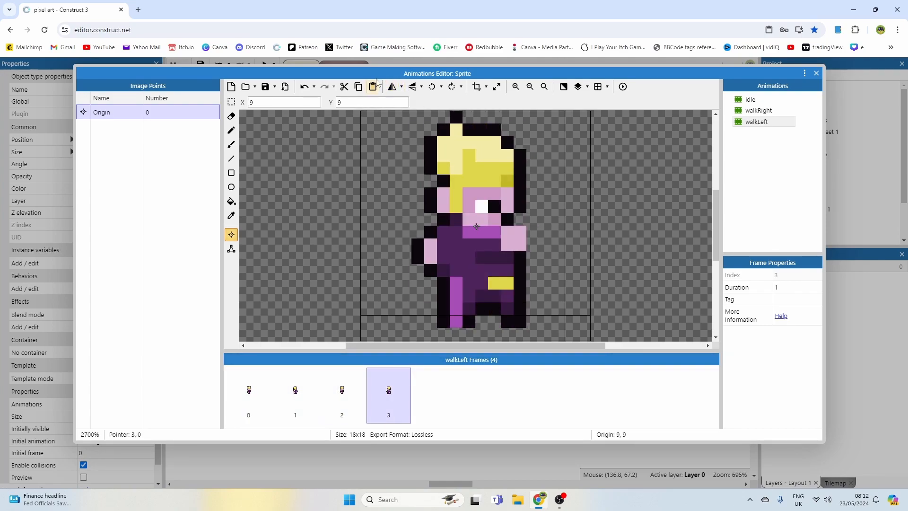
click(392, 89)
click(622, 87)
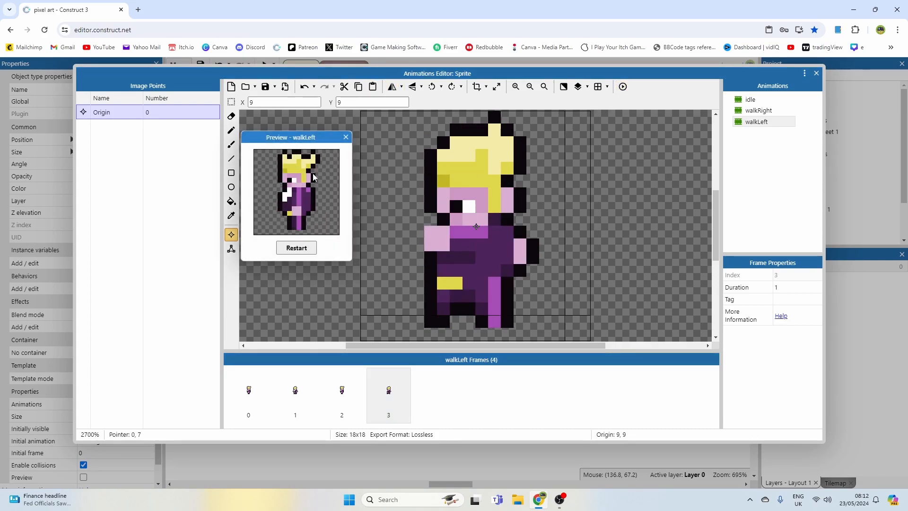
click(346, 137)
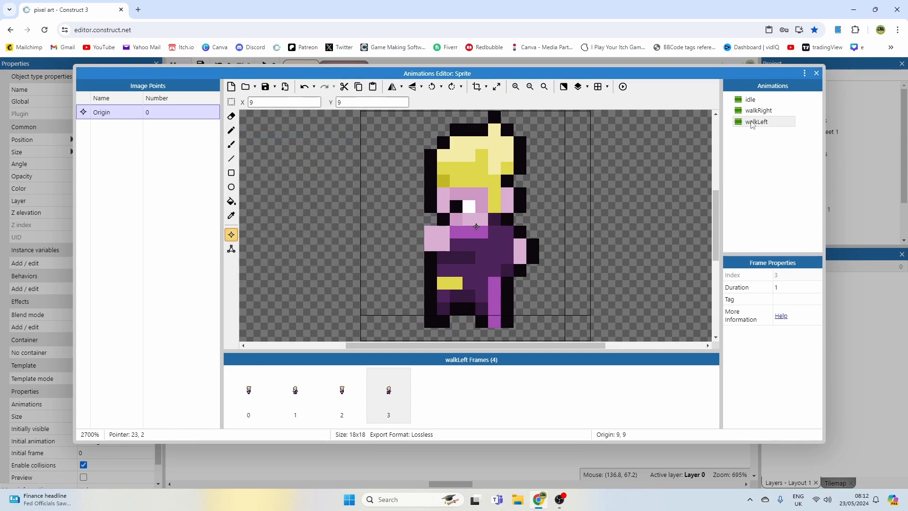
- Duplicate the walkLeft animation and name the copy walkUp
right_click(753, 122)
click(779, 125)
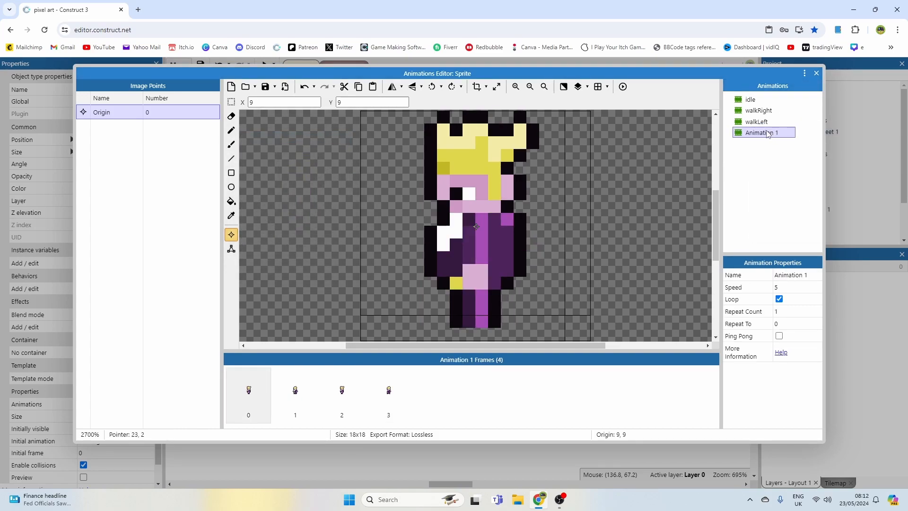
click(767, 133)
text(walkU)
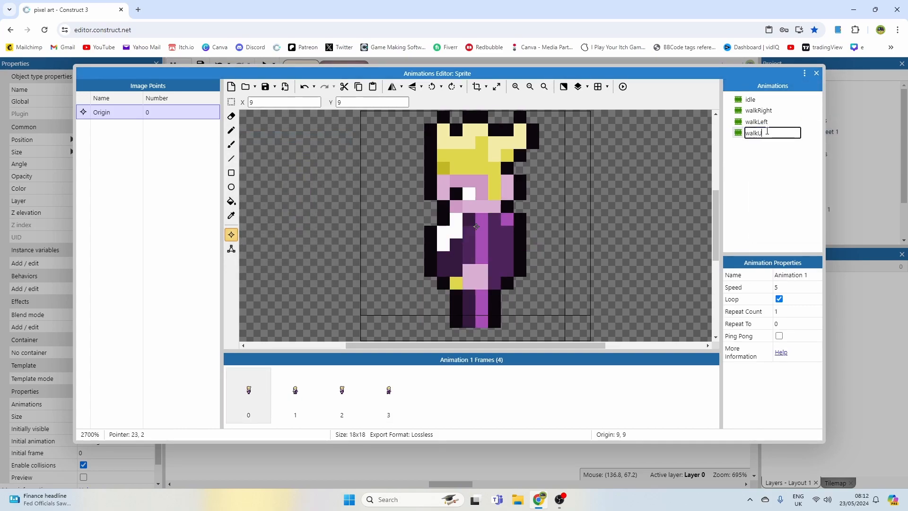
key(Return)
- Narrow the character's body in walkUp frame 0 by erasing the outer arm outlines and redrawing them in black one pixel inward
mouse_move(471, 178)
middle_down()
mouse_move(474, 195)
mouse_move(465, 186)
middle_up()
ctrl+scroll(465, 186, down, 3)
ctrl+scroll(464, 185, up, 3)
ctrl+scroll(464, 186, down, 3)
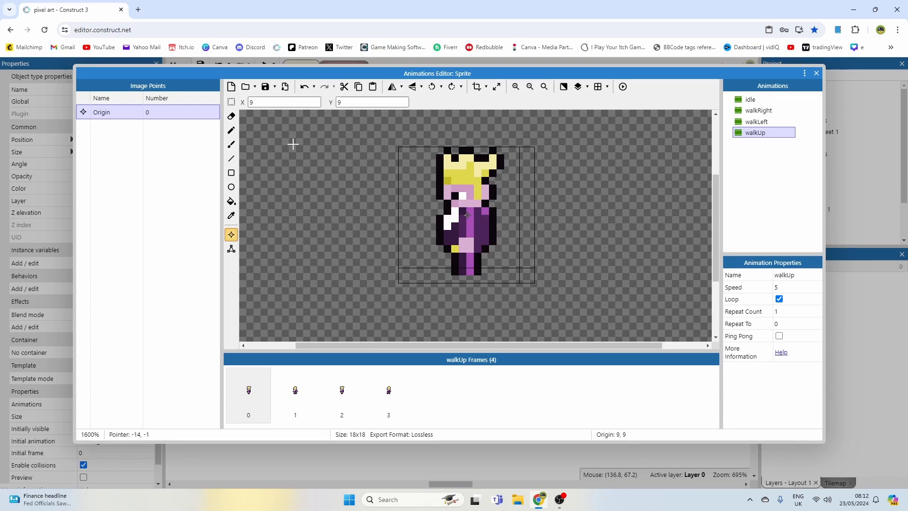
click(231, 130)
ctrl+scroll(470, 177, up, 2)
ctrl+scroll(475, 189, down, 2)
mouse_move(456, 187)
middle_down()
mouse_move(459, 180)
mouse_move(481, 187)
middle_up()
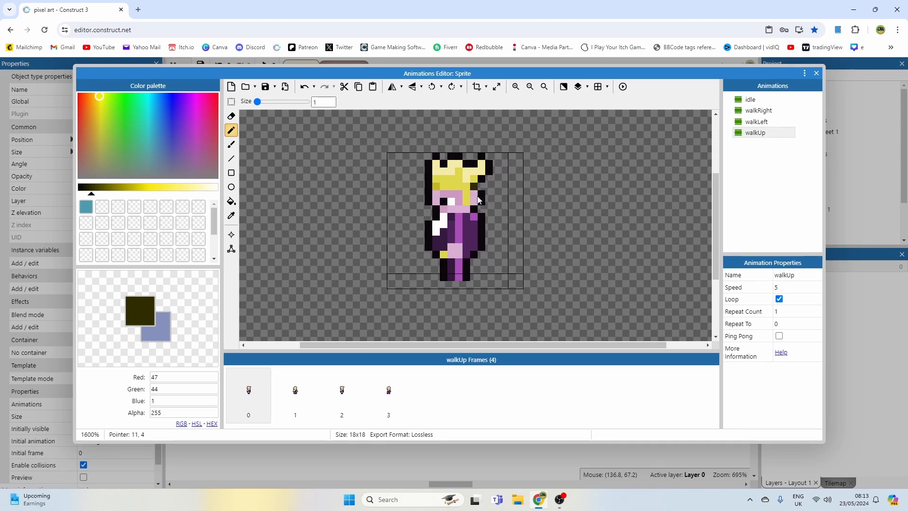
ctrl+scroll(447, 224, up, 1)
middle_drag(449, 229, 464, 197)
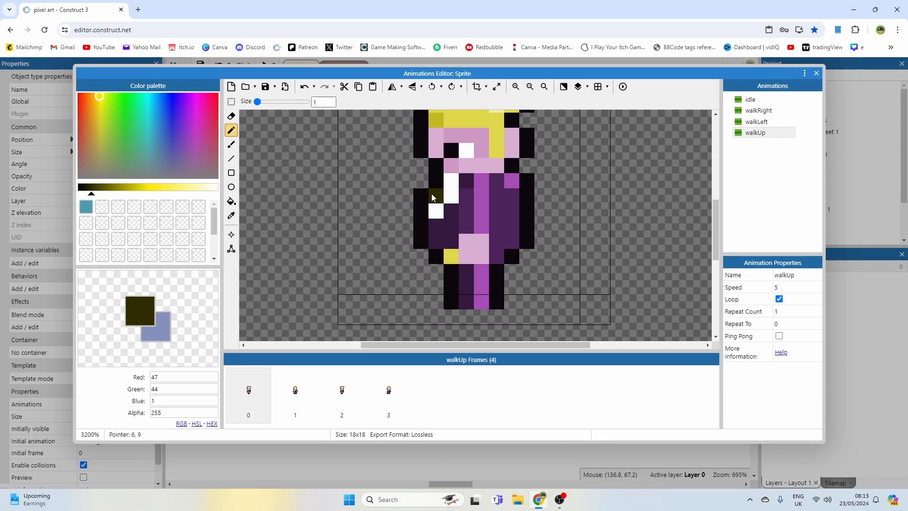
ctrl+scroll(419, 187, down, 1)
ctrl+click(419, 186)
drag(419, 190, 418, 218)
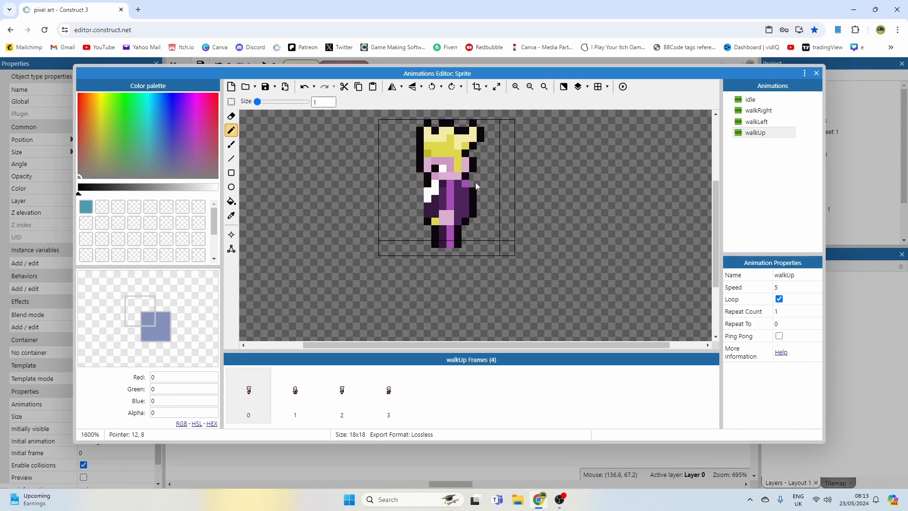
ctrl+scroll(475, 219, up, 1)
click(428, 176)
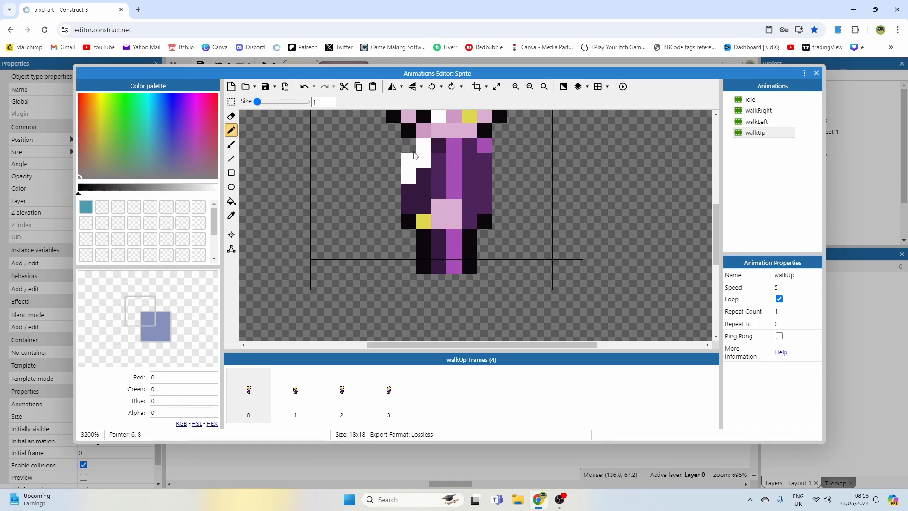
ctrl+click(408, 131)
drag(409, 146, 409, 183)
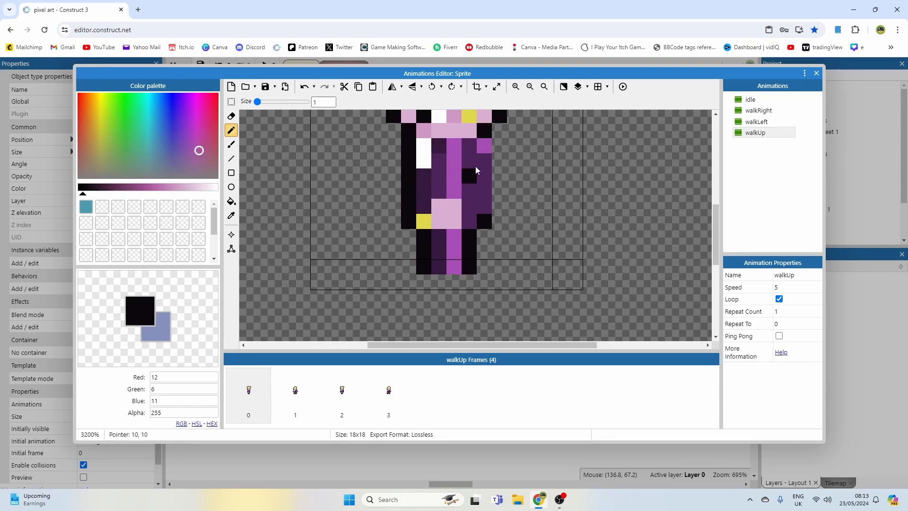
- Paint the whole robe inside the outline with its dark purple, covering the hands, white beard, belt and light stripe
ctrl+click(469, 198)
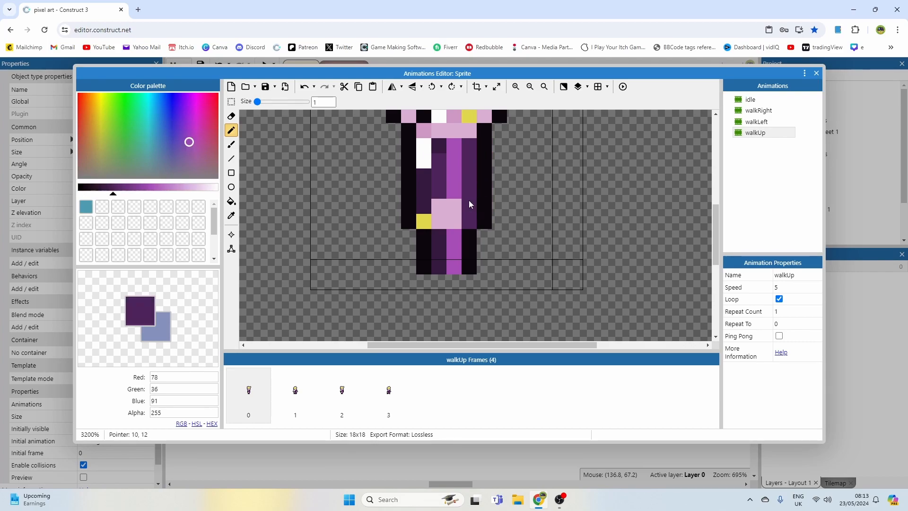
ctrl+scroll(486, 189, down, 1)
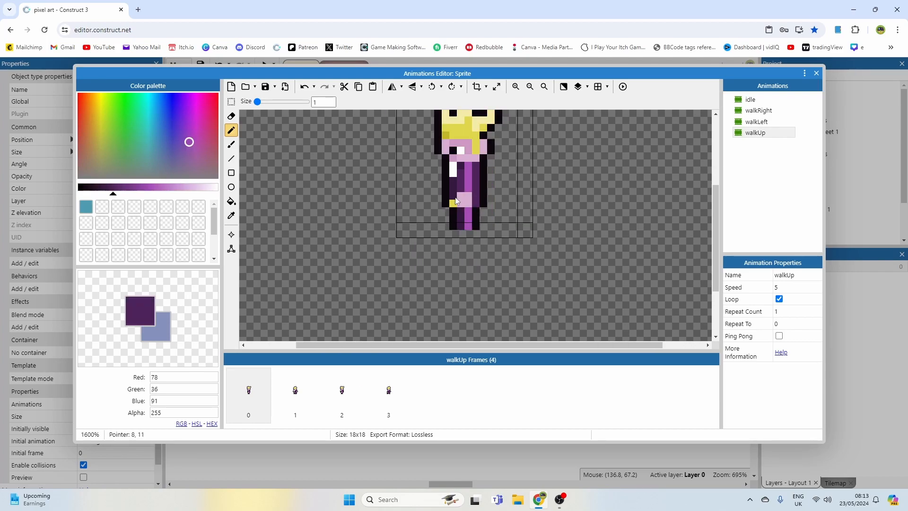
ctrl+scroll(458, 196, up, 1)
drag(465, 192, 450, 198)
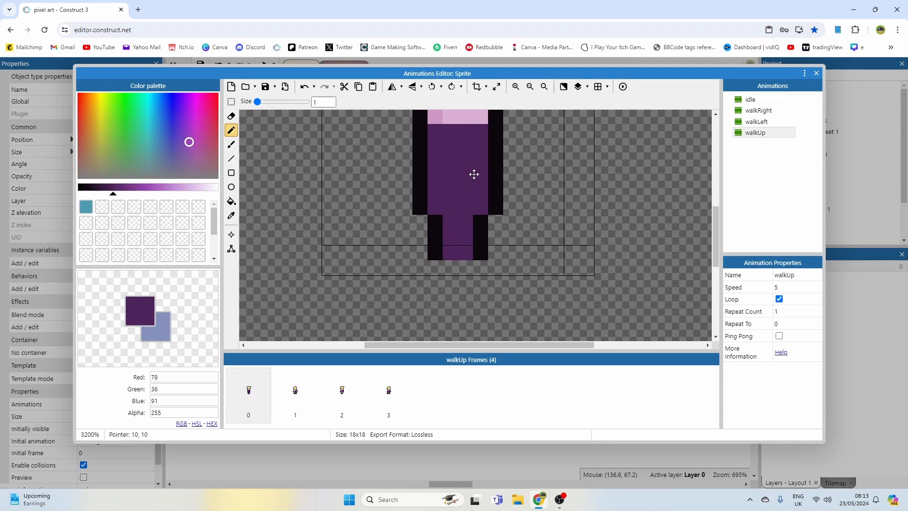
- Cover the character's face and eye with the mid-yellow hair colour to form the back of the head
scroll(474, 166, up, 3)
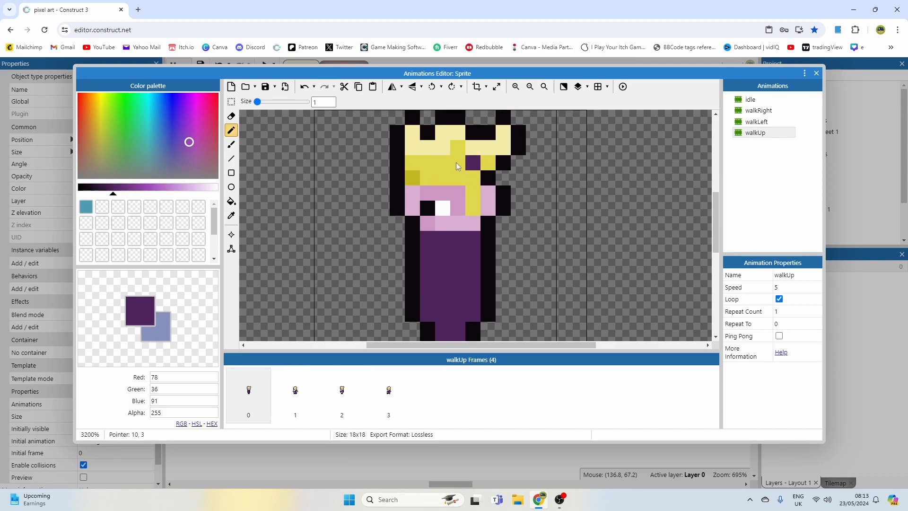
scroll(465, 185, up, 1)
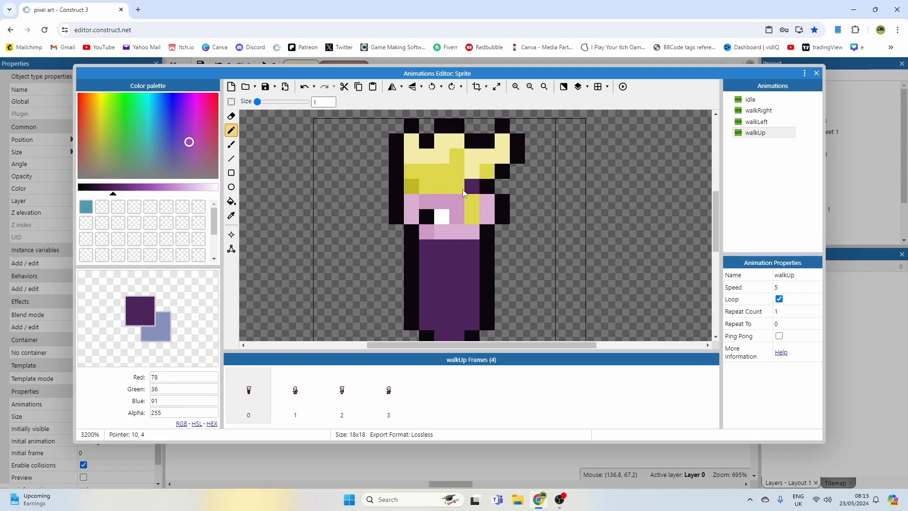
alt+click(431, 192)
mouse_move(423, 188)
mouse_down()
mouse_move(416, 202)
mouse_move(428, 216)
mouse_move(445, 208)
mouse_move(466, 215)
mouse_up()
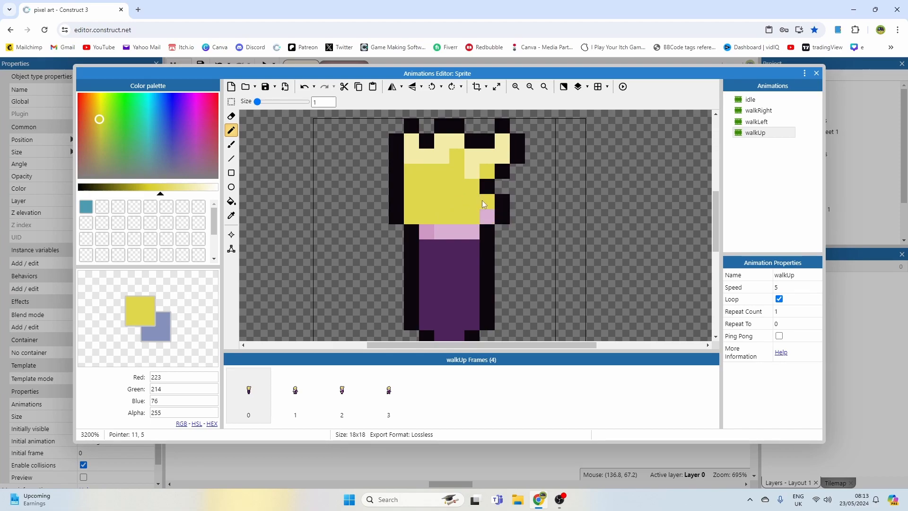
- Repaint the ears on both sides of the head with the light skin pink
alt+click(481, 211)
click(416, 203)
click(416, 216)
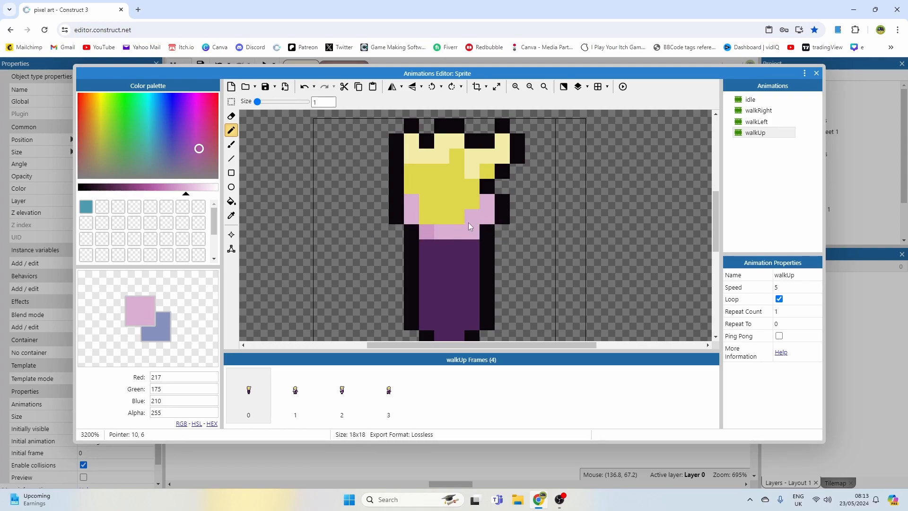
- Notch the head outline above the left ear by erasing the outer black pixel and painting a black one inward
alt+click(383, 191)
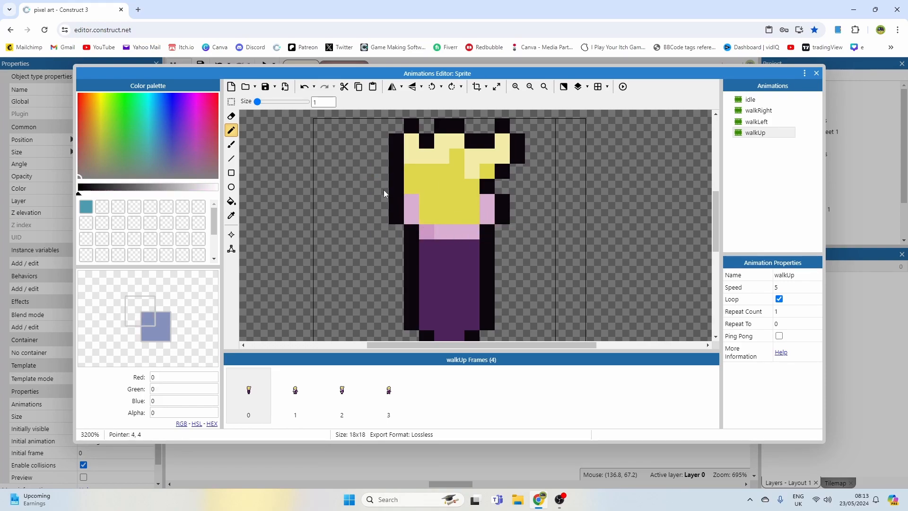
alt+click(395, 160)
click(397, 172)
click(409, 186)
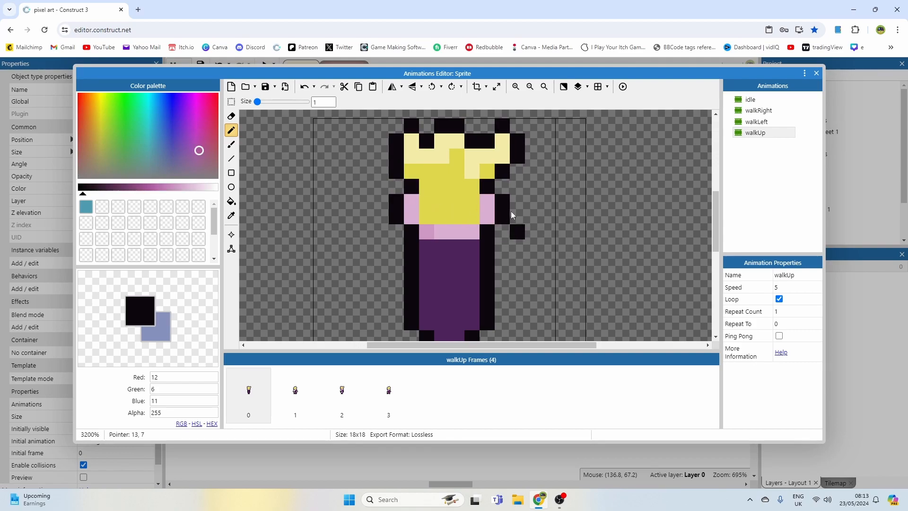
- Shade the neck and the lower part of both ears with the darker skin pink
middle_drag(474, 221, 485, 207)
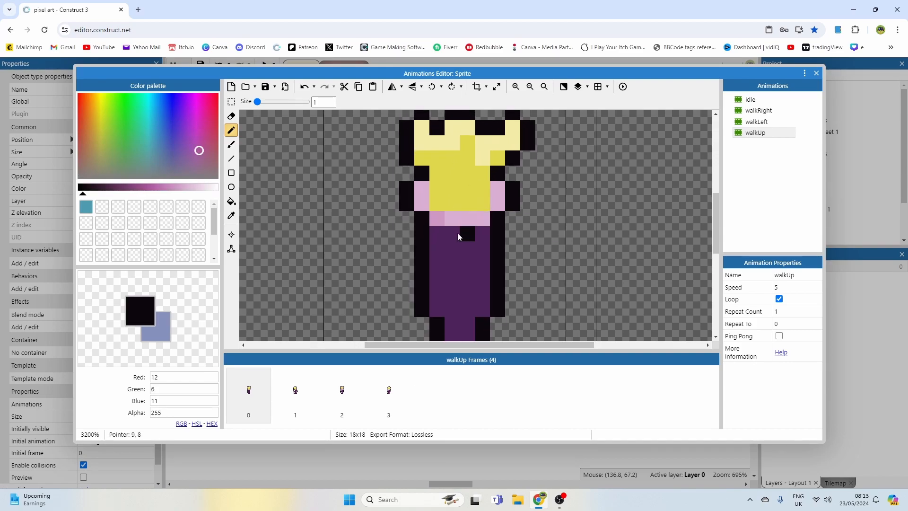
alt+click(442, 224)
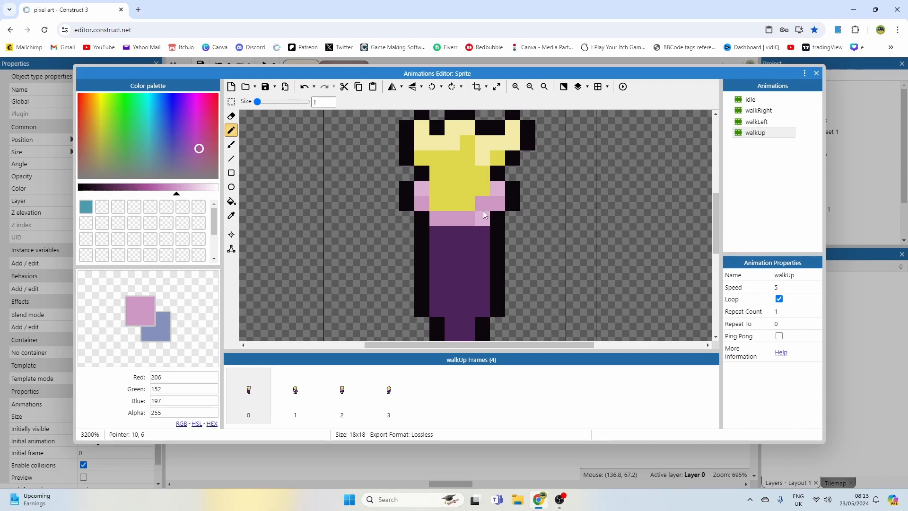
scroll(485, 212, down, 1)
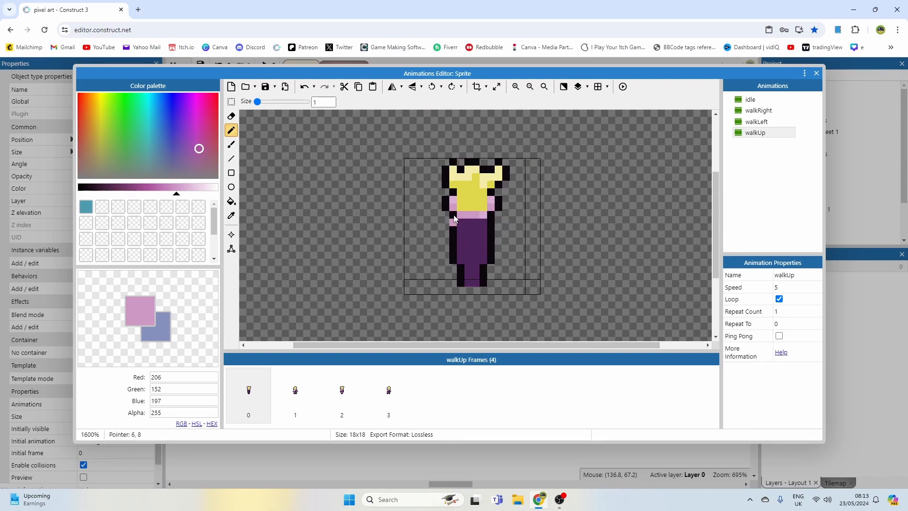
scroll(442, 225, up, 1)
scroll(490, 220, down, 1)
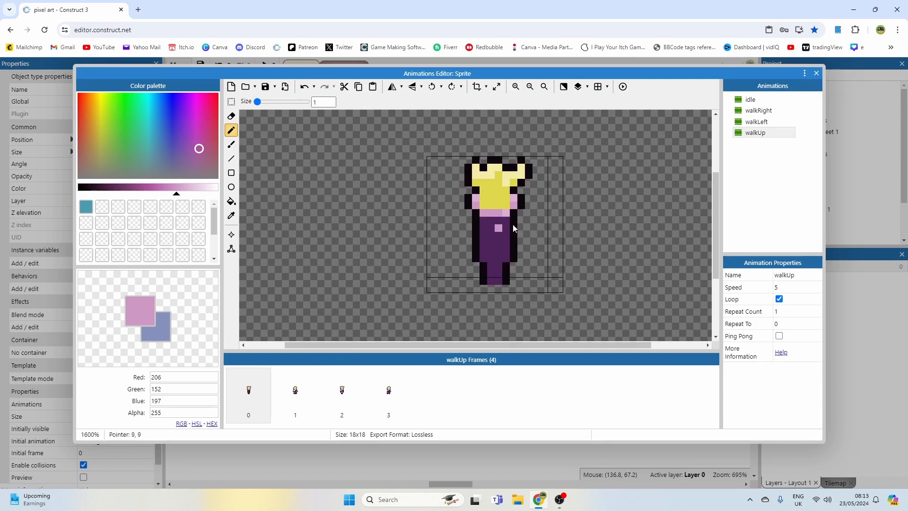
middle_drag(489, 234, 485, 235)
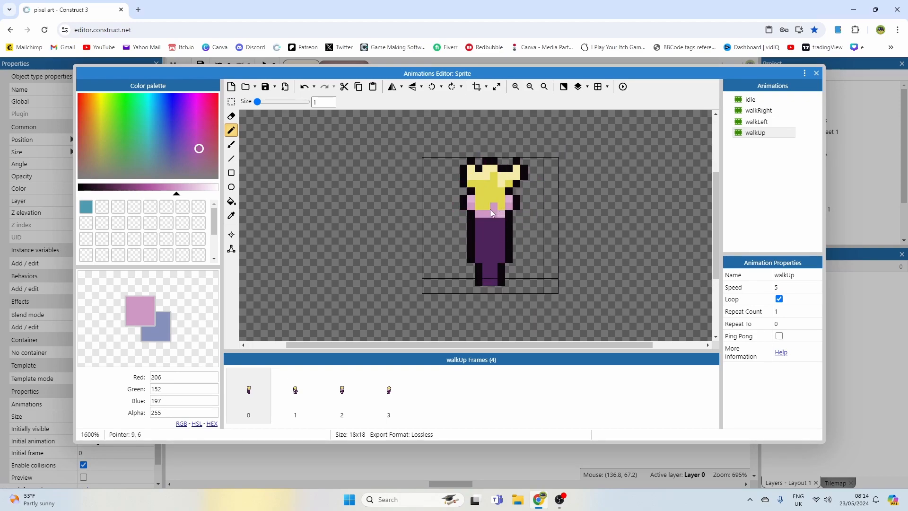
- Compare the walkUp back-view frame with walkUp frame 1 and the first walkLeft frame
click(293, 388)
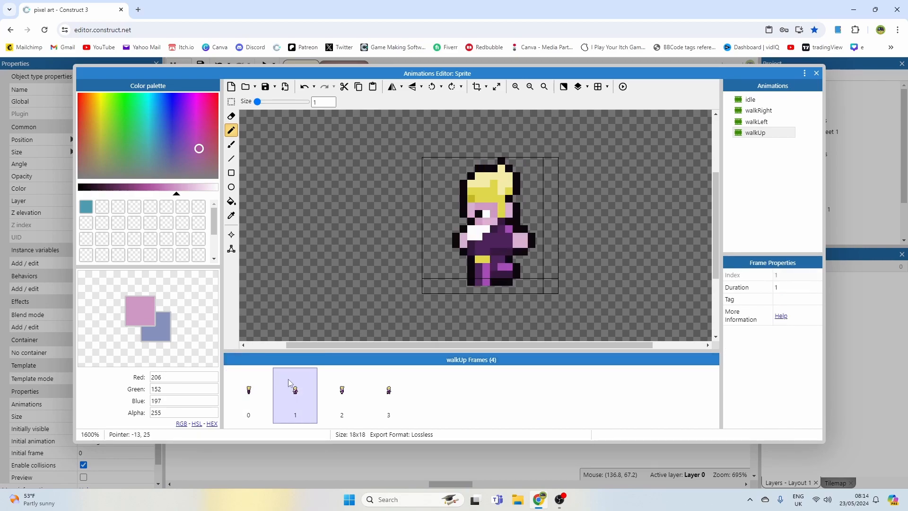
click(260, 391)
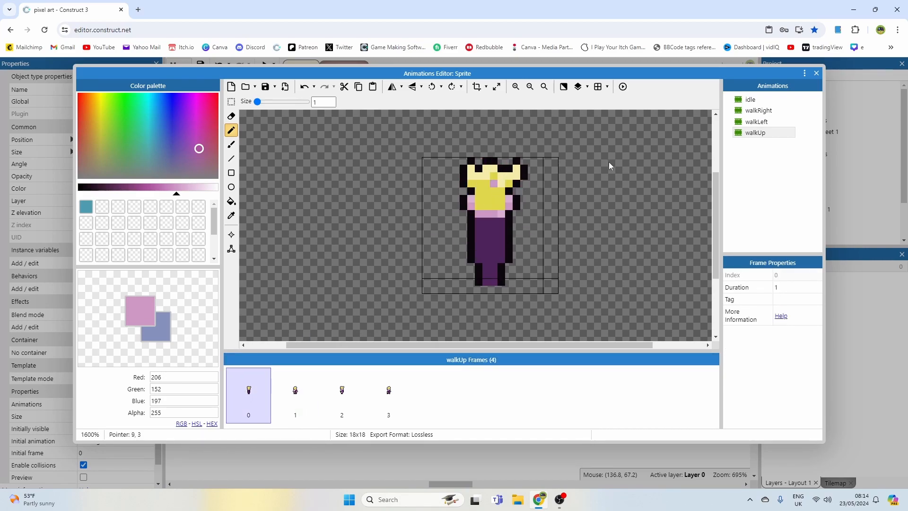
click(759, 122)
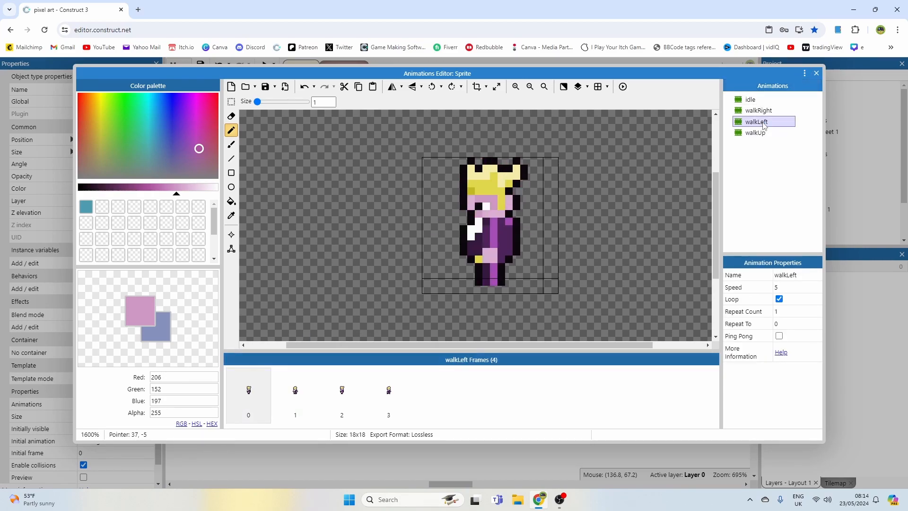
click(755, 133)
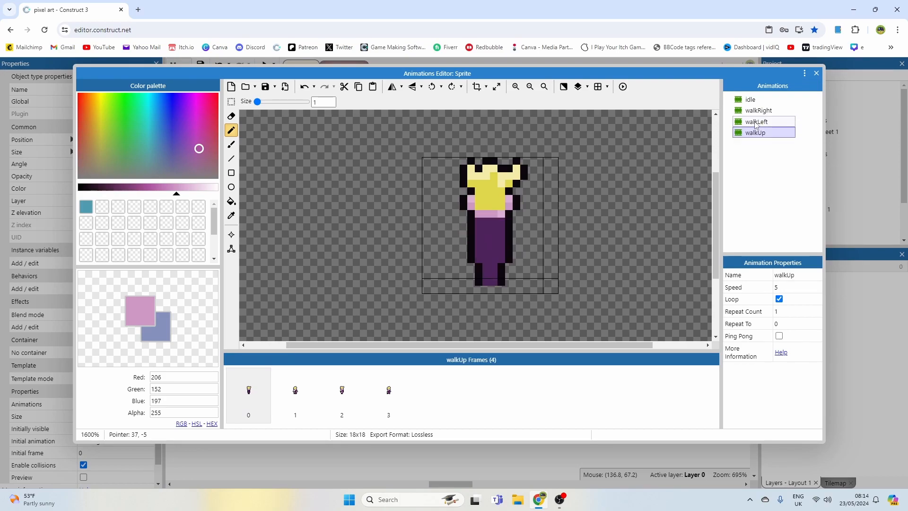
click(754, 122)
click(748, 134)
click(752, 122)
click(752, 133)
click(754, 122)
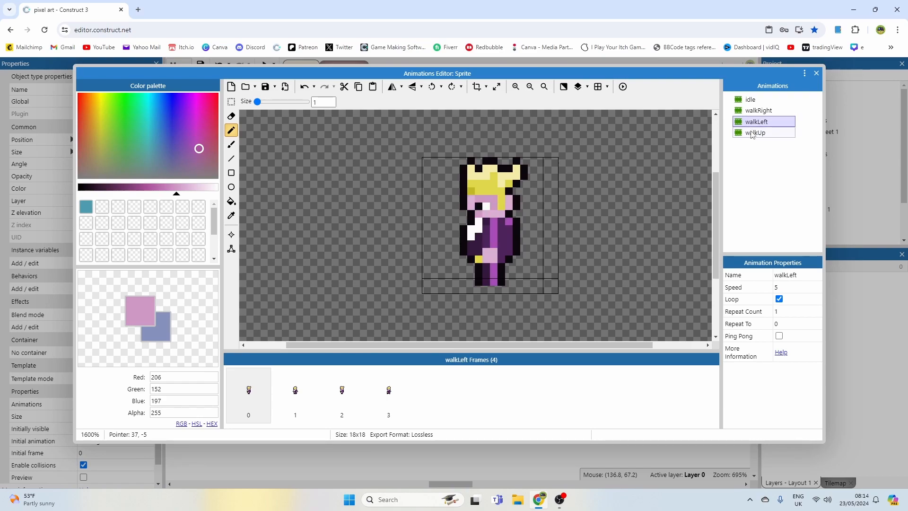
click(514, 168)
- Erase the outer black outline and spiky corners around the top of the walkUp head with the transparent colour
click(755, 133)
ctrl+scroll(518, 171, up, 1)
right_click(462, 150)
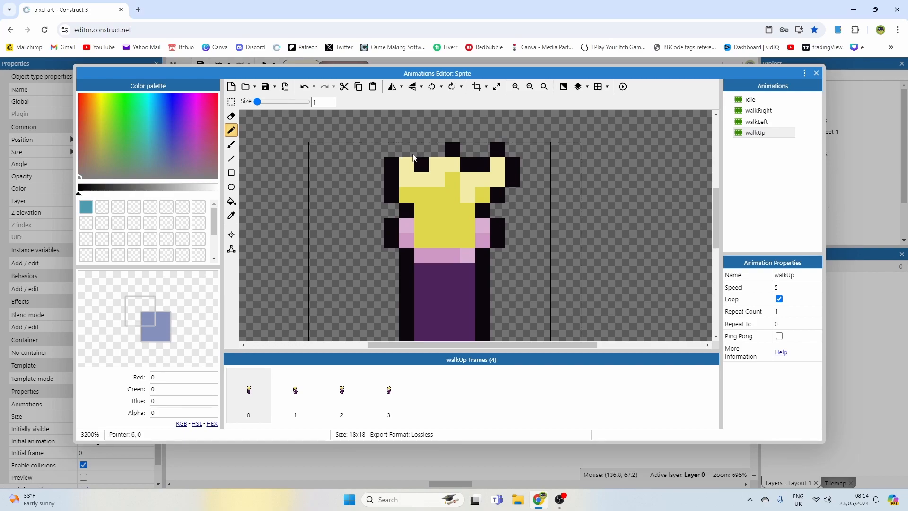
drag(407, 149, 392, 178)
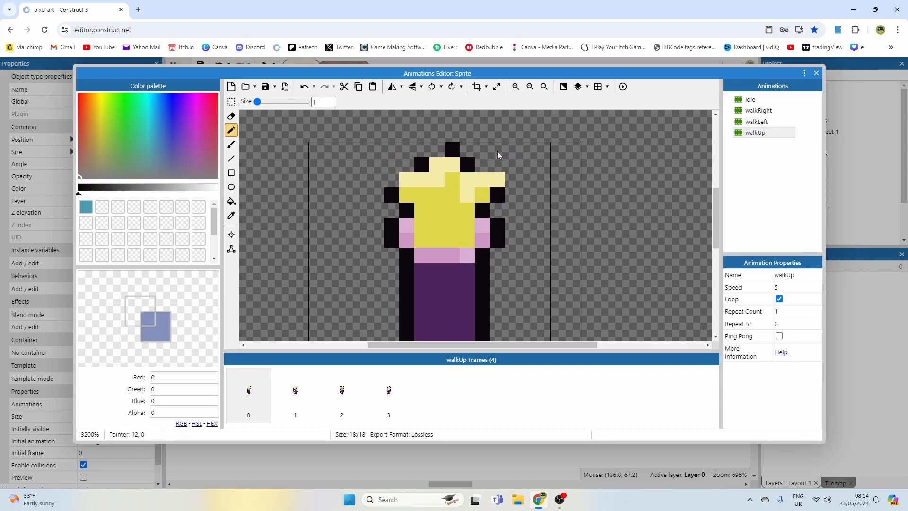
- Redraw the black outline close around the top and both sides of the back-view hair, replacing its outermost yellow pixels
right_click(498, 192)
click(483, 181)
click(401, 183)
click(432, 152)
scroll(504, 199, down, 1)
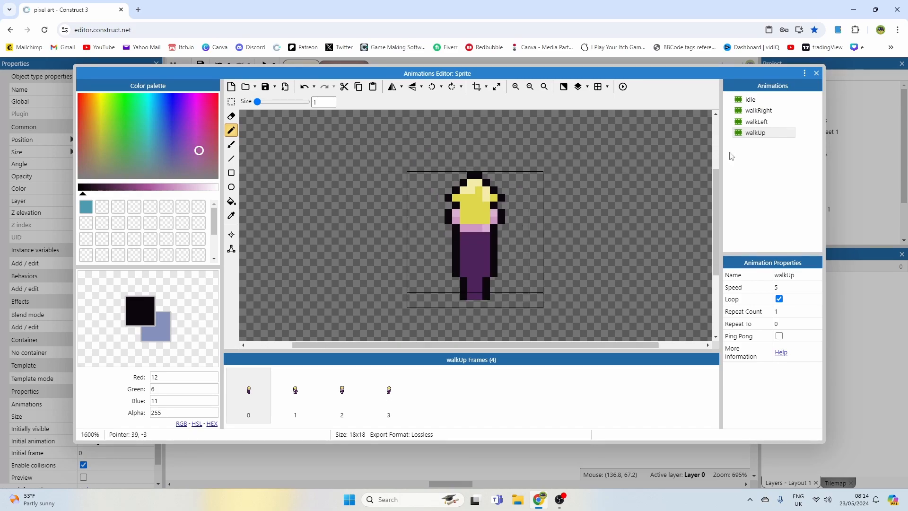
- Reshape the hair using walkLeft as reference, with a fuller left side and a black notch between two tufts on top
click(755, 121)
click(755, 132)
click(736, 124)
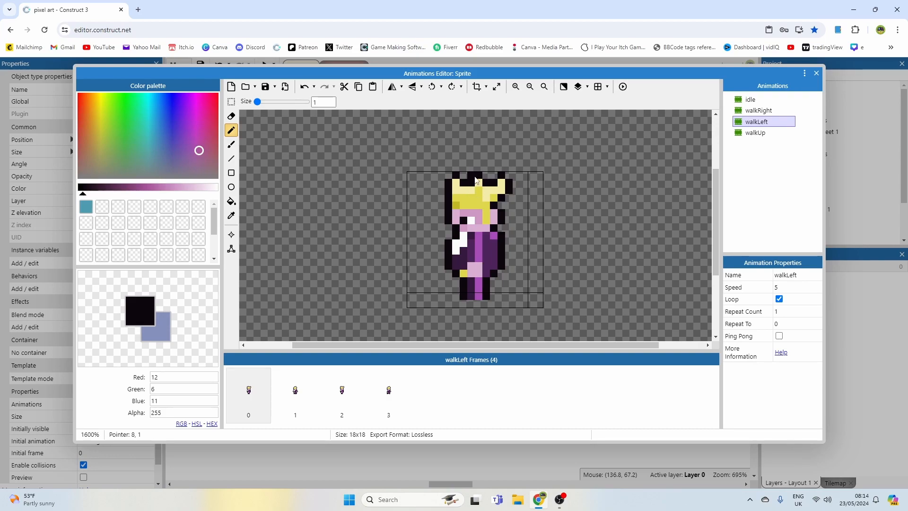
click(755, 132)
ctrl+scroll(456, 188, up, 1)
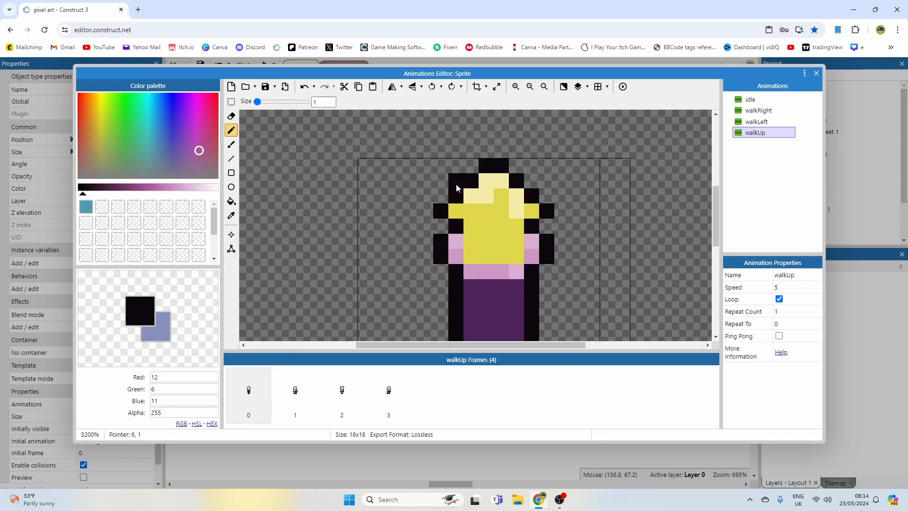
click(456, 180)
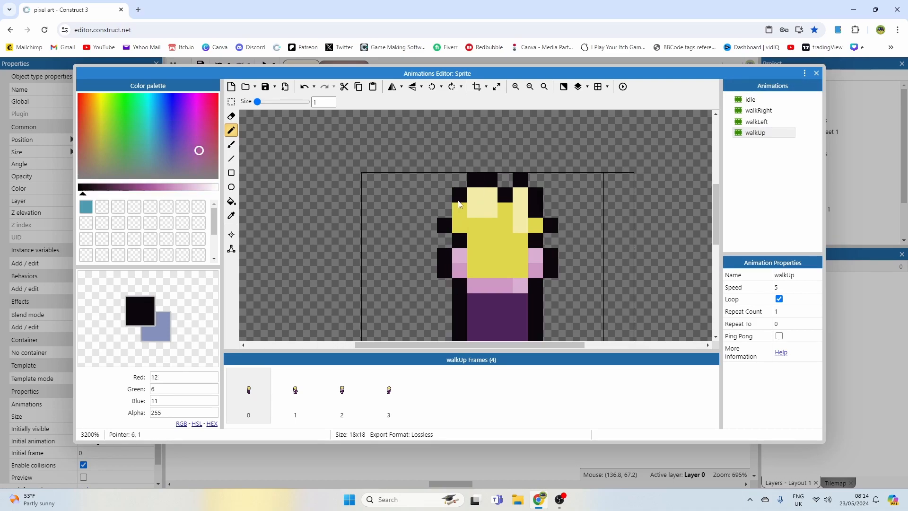
click(444, 211)
click(490, 224)
ctrl+scroll(516, 224, down, 1)
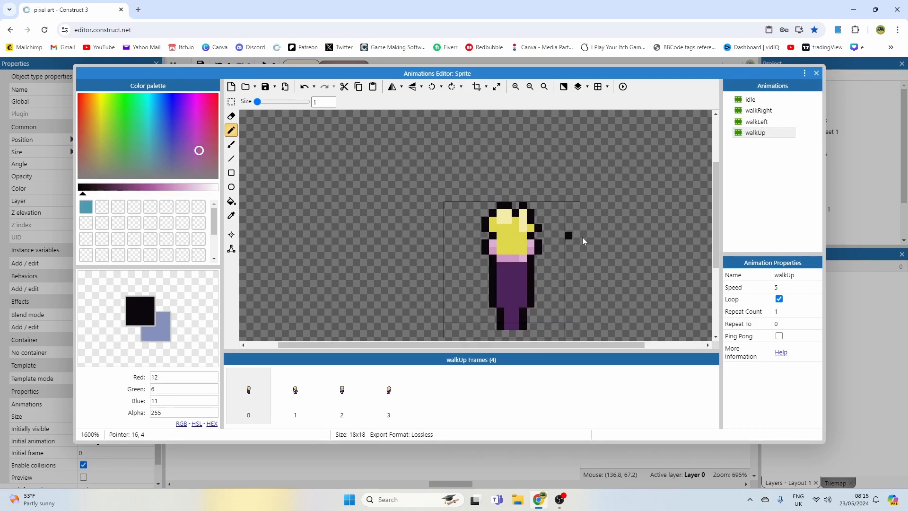
- Compare the reshaped walkUp hair outline with the hair in the first walkLeft frame
click(766, 121)
click(770, 133)
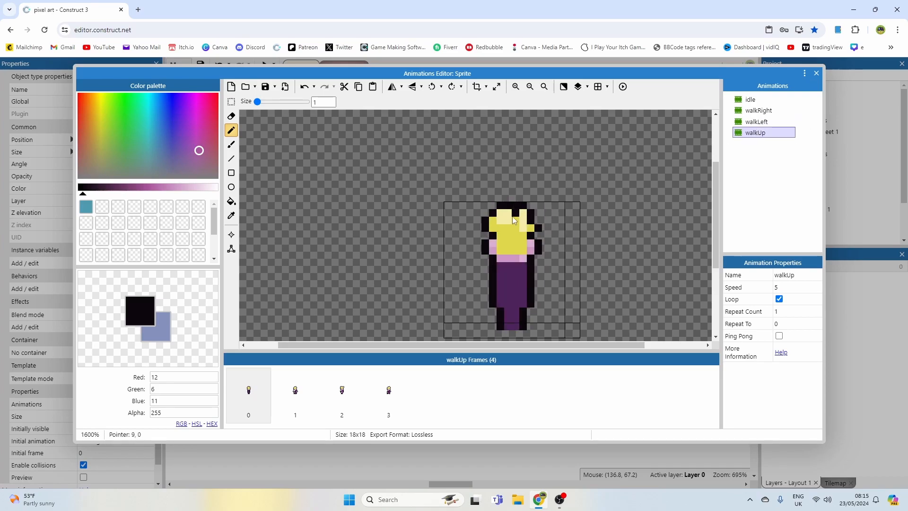
click(757, 122)
click(755, 133)
ctrl+scroll(510, 213, up, 1)
middle_drag(503, 212, 490, 184)
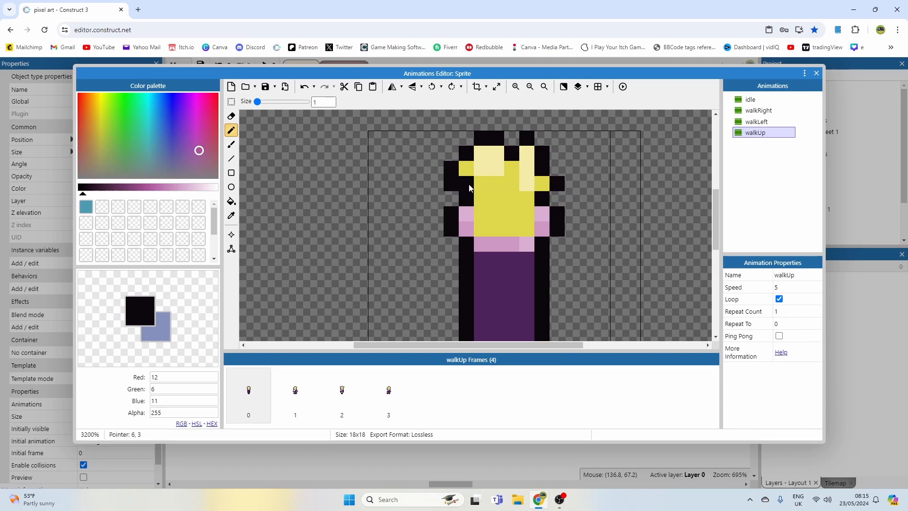
key(Up)
click(756, 133)
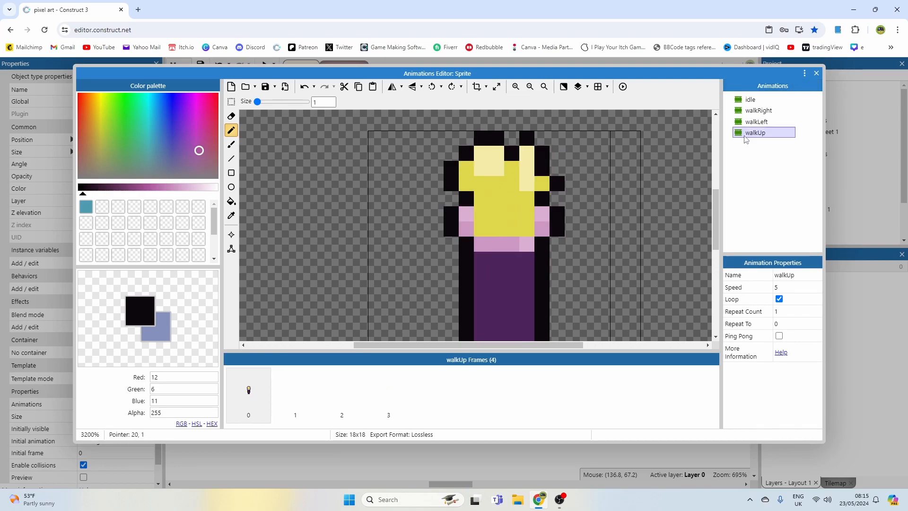
- Paint a pale-yellow highlight down the middle of the hair and shade its bottom row and lower sides with dark yellow
alt+click(506, 180)
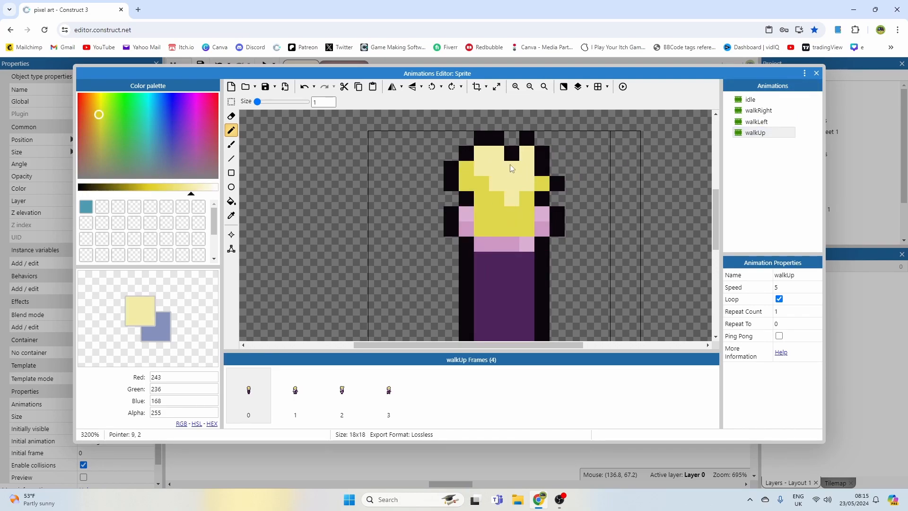
alt+click(527, 180)
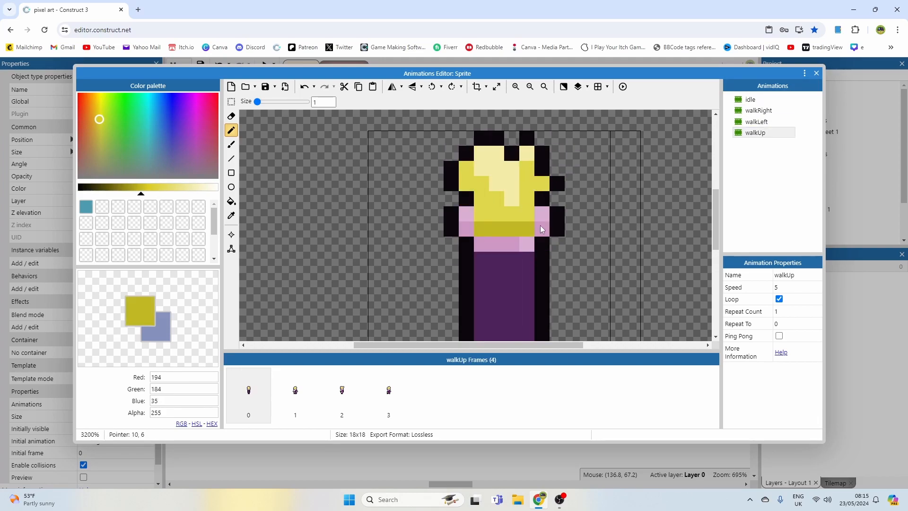
ctrl+scroll(539, 226, down, 1)
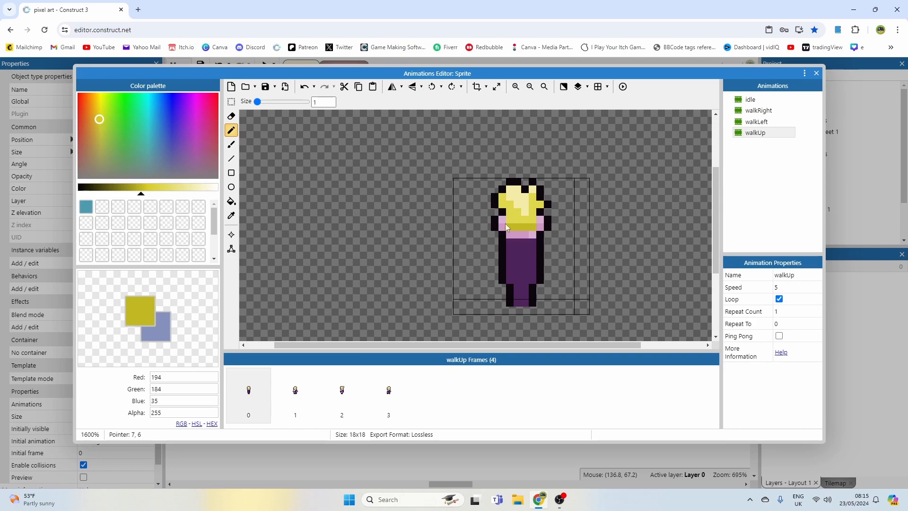
ctrl+scroll(537, 228, up, 1)
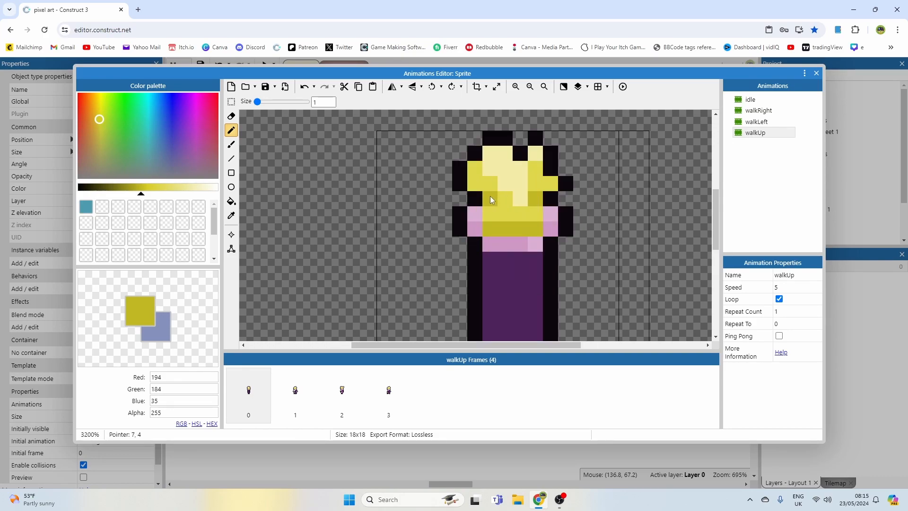
ctrl+scroll(527, 236, down, 1)
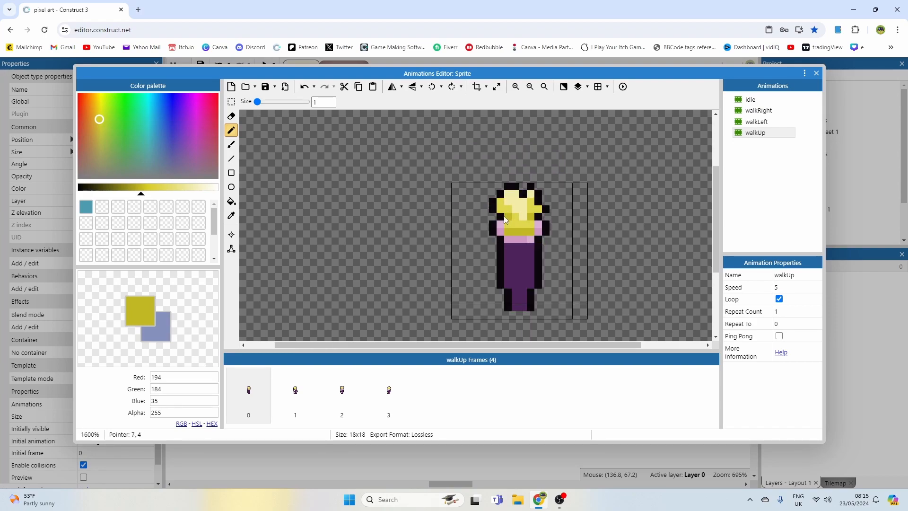
- Sample the bright purple from the walkLeft robe and paint a shoulder pixel on each side of the walkUp body
click(762, 122)
ctrl+click(524, 259)
click(769, 135)
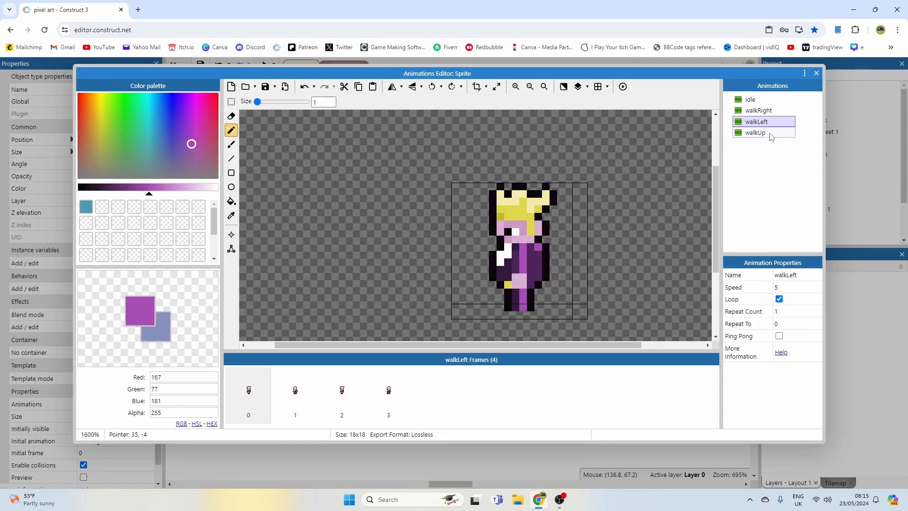
ctrl+scroll(506, 259, up, 1)
click(551, 235)
scroll(534, 237, down, 1)
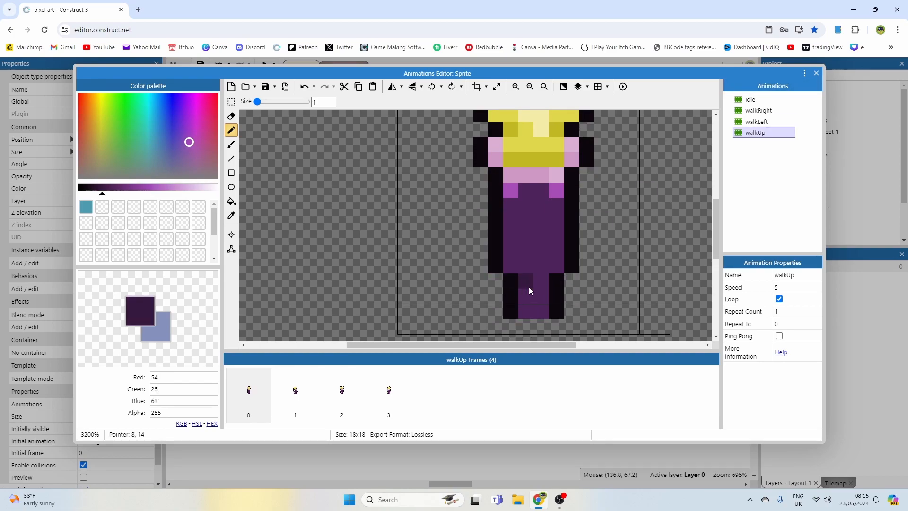
- Colour the left leg column dark purple and the right one bright purple, matching the walkLeft legs
click(528, 285)
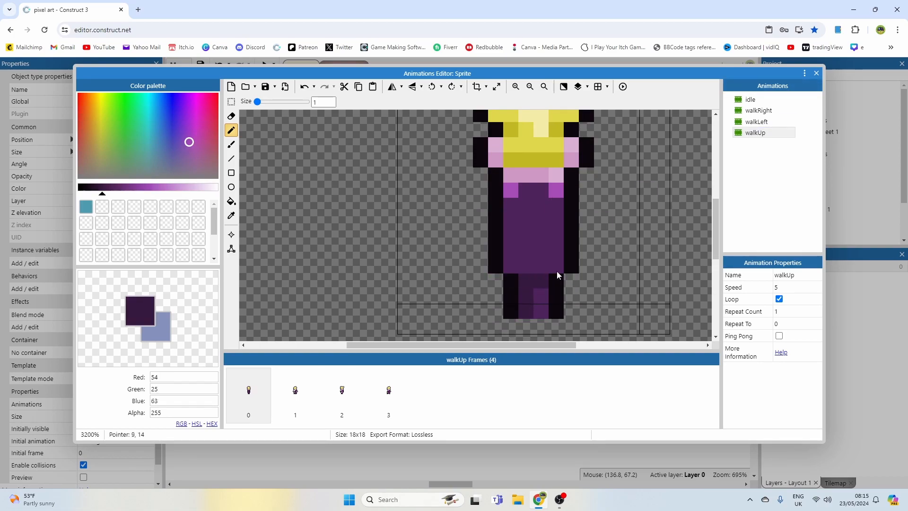
click(770, 123)
ctrl+click(535, 287)
click(762, 132)
drag(540, 280, 544, 305)
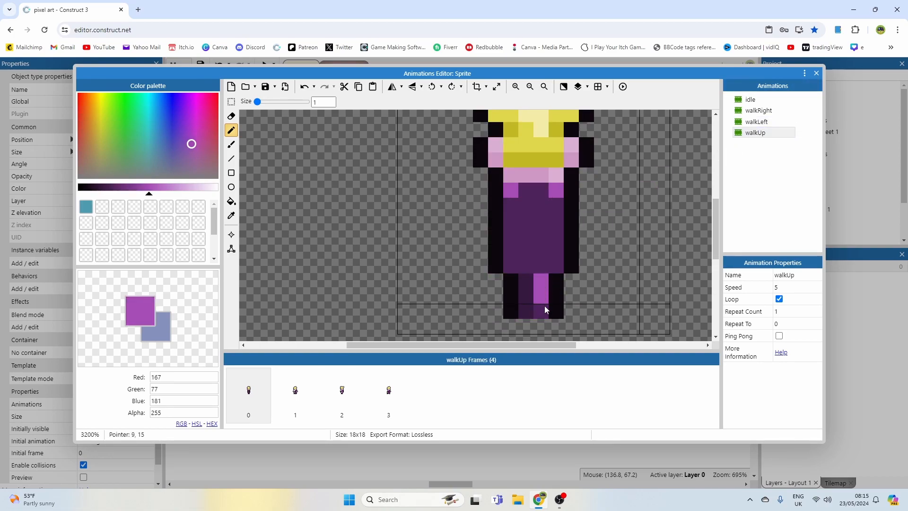
ctrl+scroll(572, 263, down, 1)
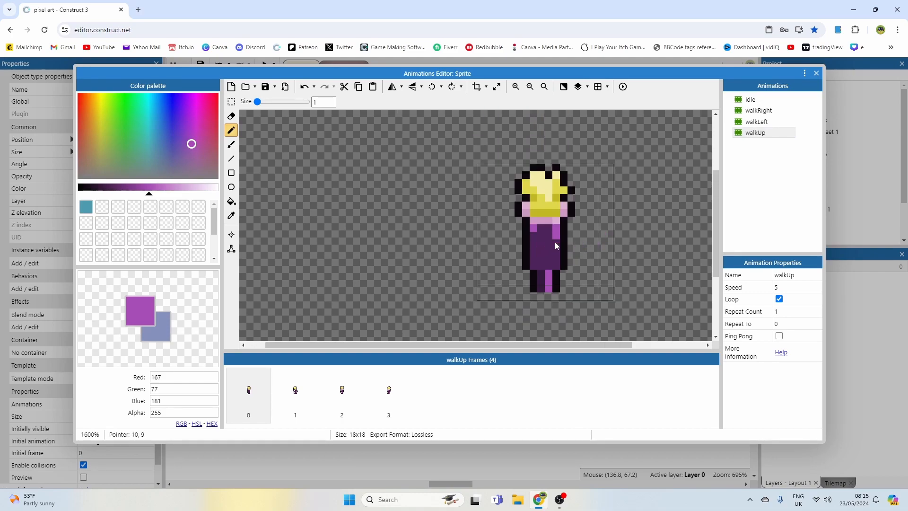
- Pick the light skin pink from the neck and preview the walkLeft animation as a reference for the walkUp frame
ctrl+scroll(543, 221, up, 1)
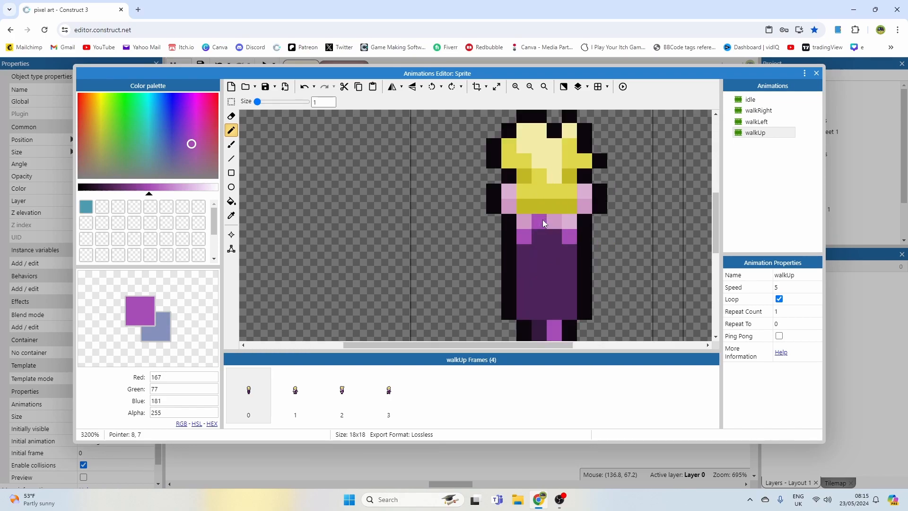
ctrl+click(571, 221)
click(760, 123)
click(756, 132)
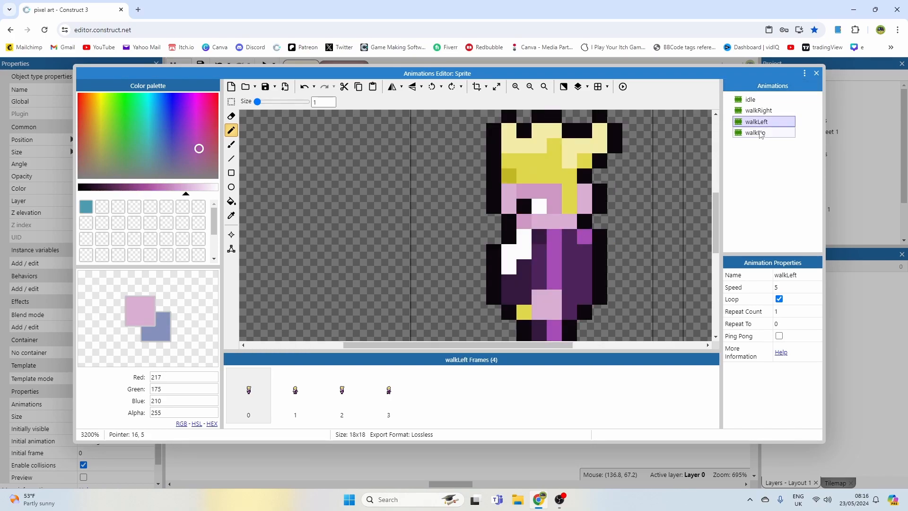
ctrl+scroll(514, 238, down, 1)
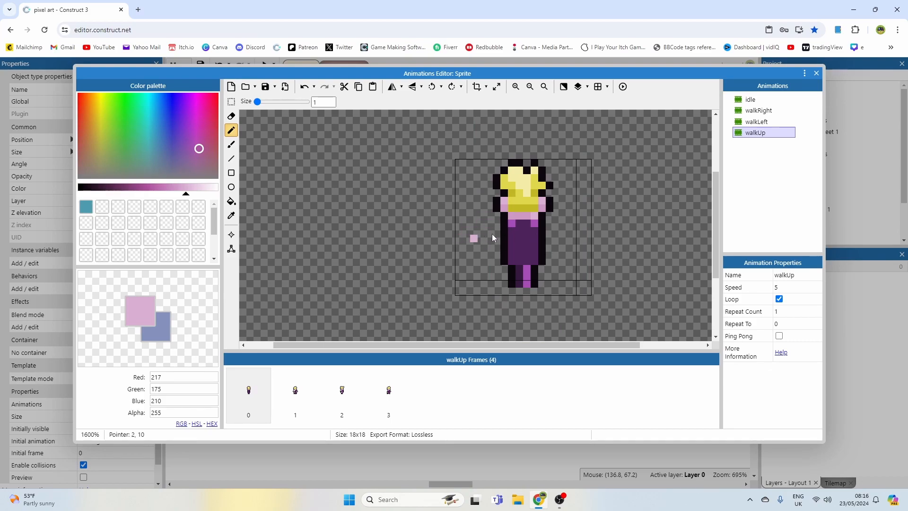
ctrl+scroll(504, 237, up, 1)
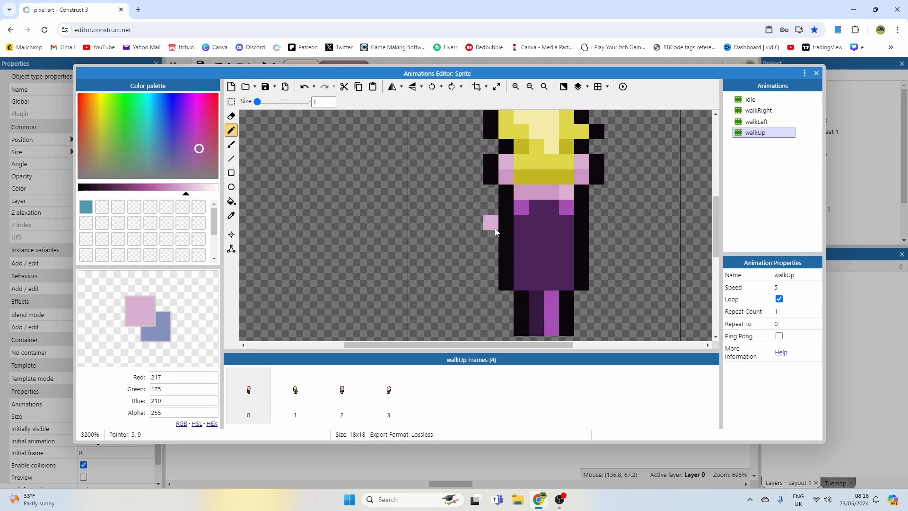
click(756, 122)
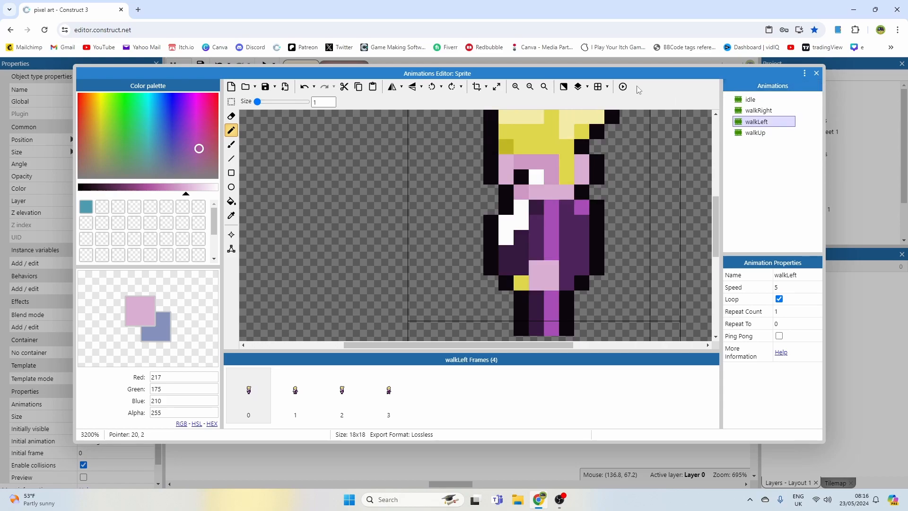
click(622, 86)
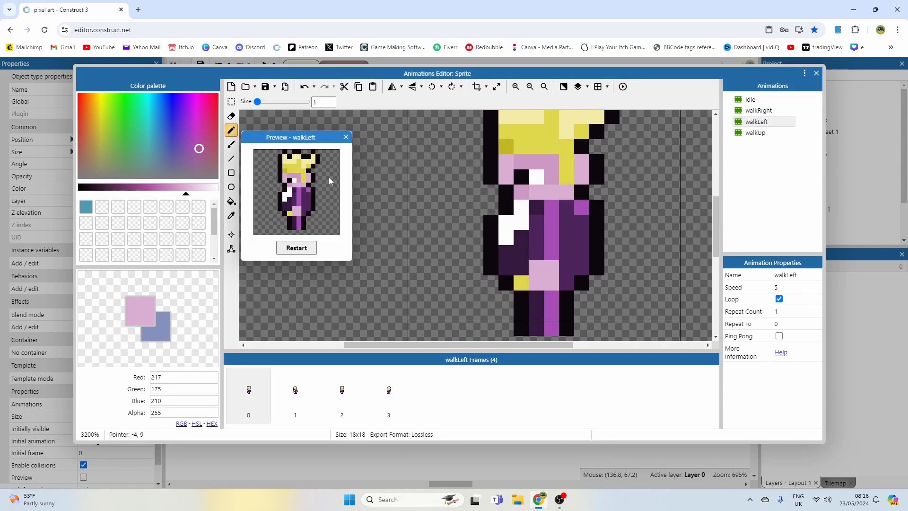
click(345, 137)
click(756, 132)
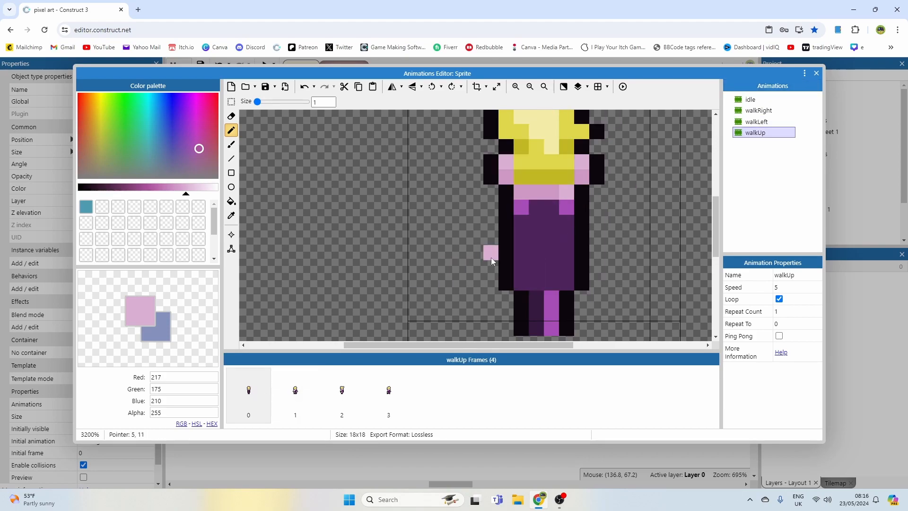
- Paint light skin-pink hands beside the walkUp body, a higher one on the left and a lower 2×2-pixel one on the right
click(489, 206)
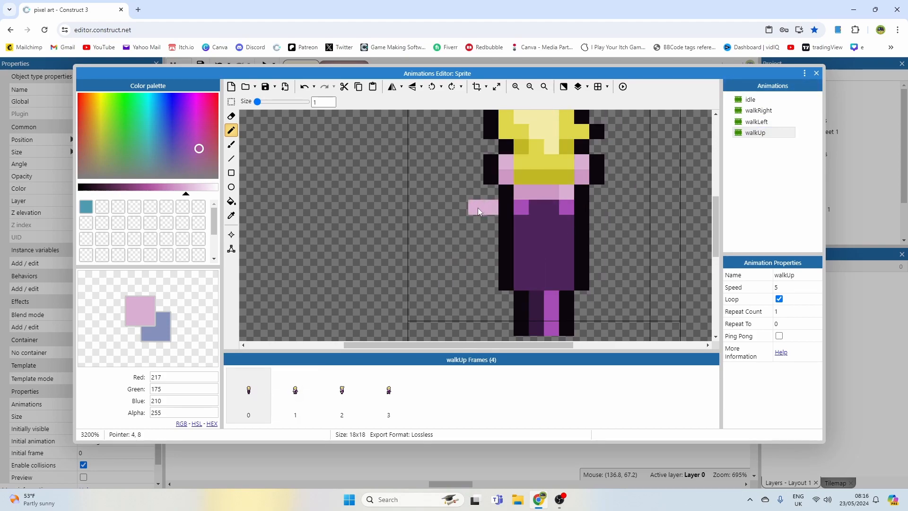
click(486, 217)
drag(600, 254, 619, 264)
ctrl+scroll(609, 252, down, 1)
ctrl+scroll(604, 254, up, 1)
click(538, 250)
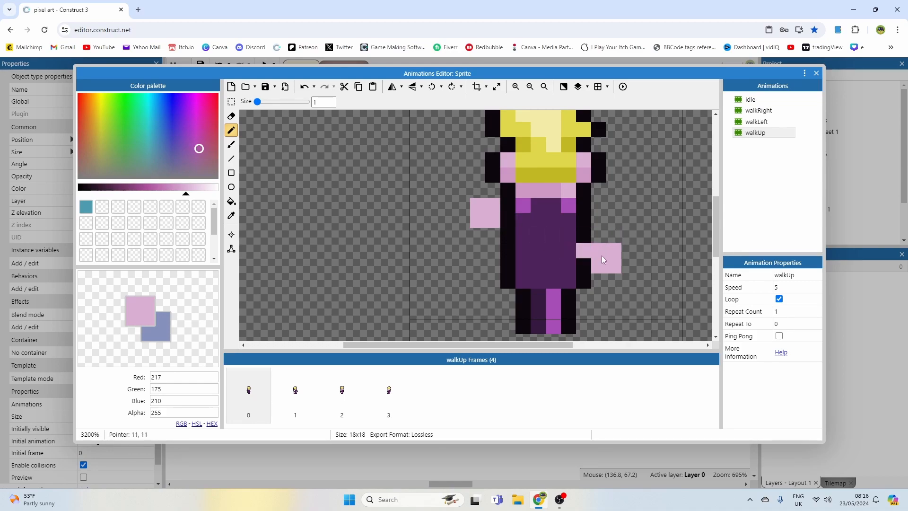
- Erase the outer column of the left hand so it is one pixel wide, and trim the right hand to 2×2 pixels
alt+click(452, 243)
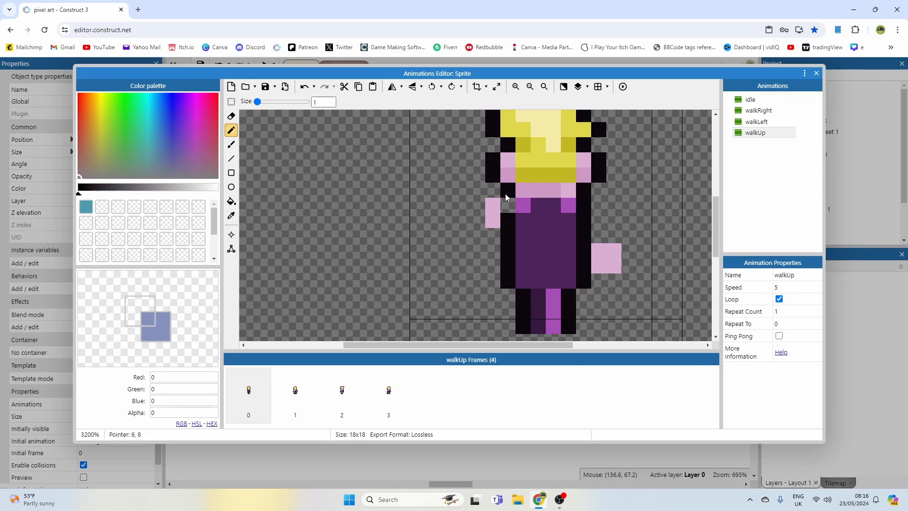
alt+click(492, 223)
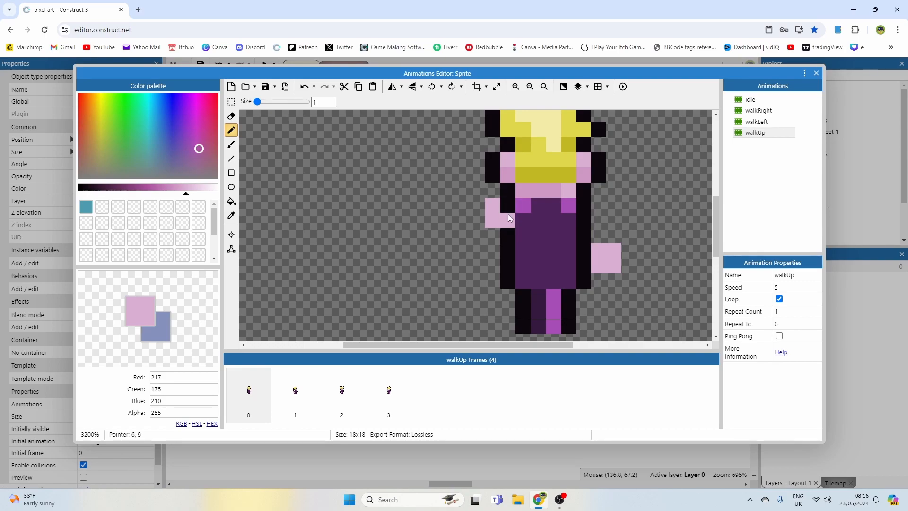
click(511, 218)
alt+click(497, 198)
click(477, 205)
click(478, 220)
click(491, 237)
key(ctrl+z)
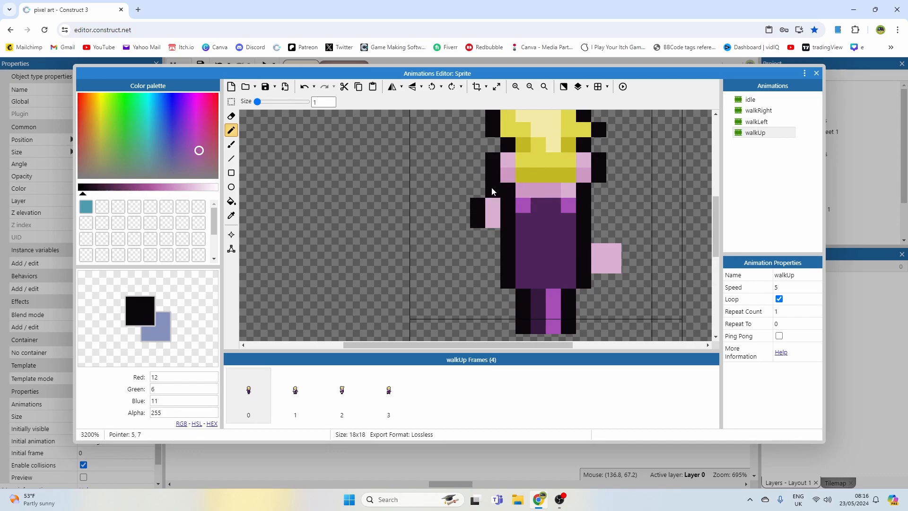
click(467, 204)
key(ctrl+z)
key(ctrl+z)
- Repaint the left hand one pixel lower, outline it in black, and widen the robe beside it with dark purple
click(489, 204)
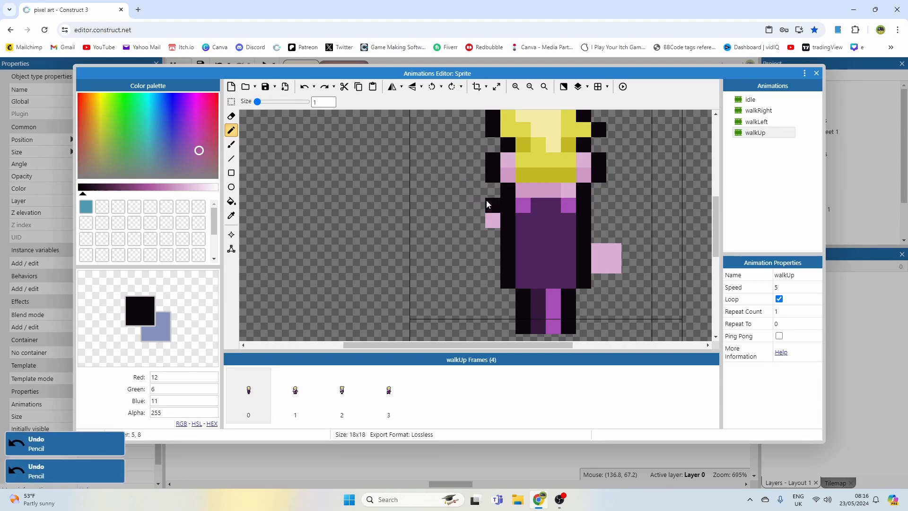
ctrl+click(476, 198)
click(489, 205)
ctrl+click(495, 220)
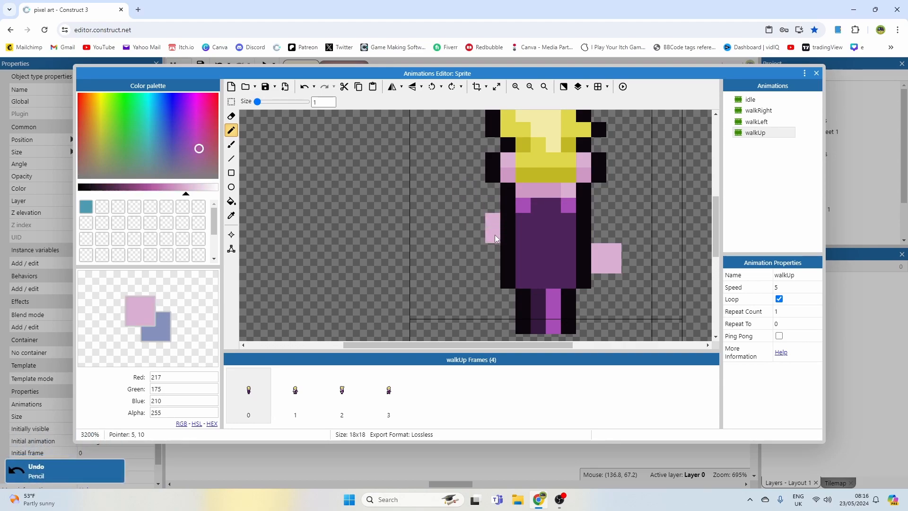
ctrl+click(507, 221)
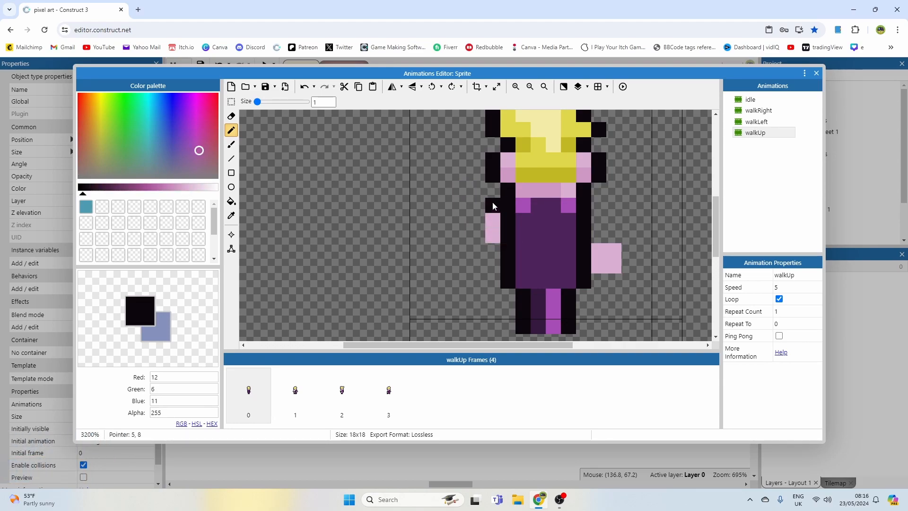
click(478, 235)
ctrl+click(519, 254)
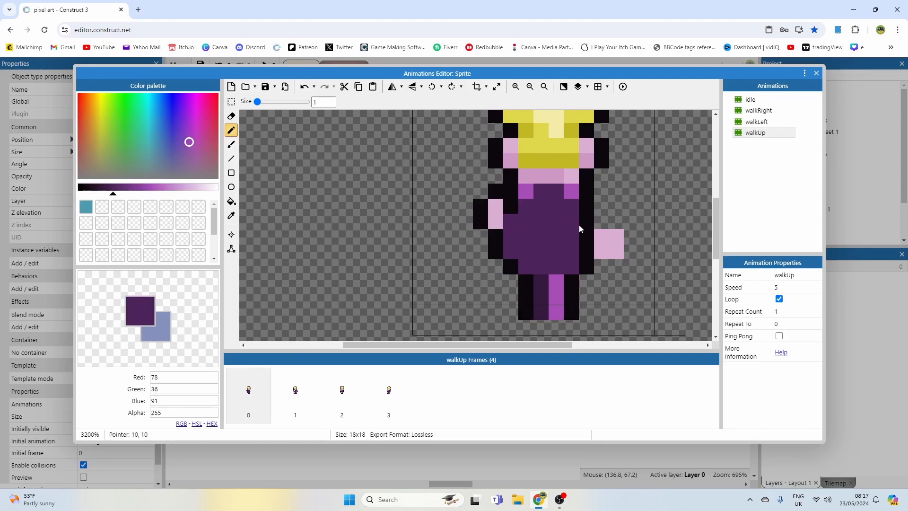
- Attach the 2×2 right hand to the body, outline it in black, and widen the robe above it with dark purple
ctrl+click(583, 231)
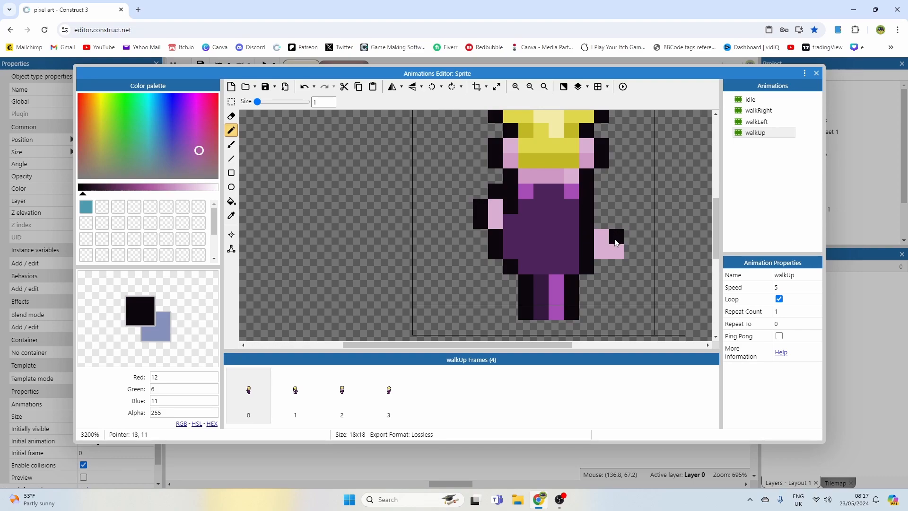
ctrl+click(602, 240)
drag(586, 238, 610, 255)
ctrl+click(612, 229)
ctrl+click(591, 224)
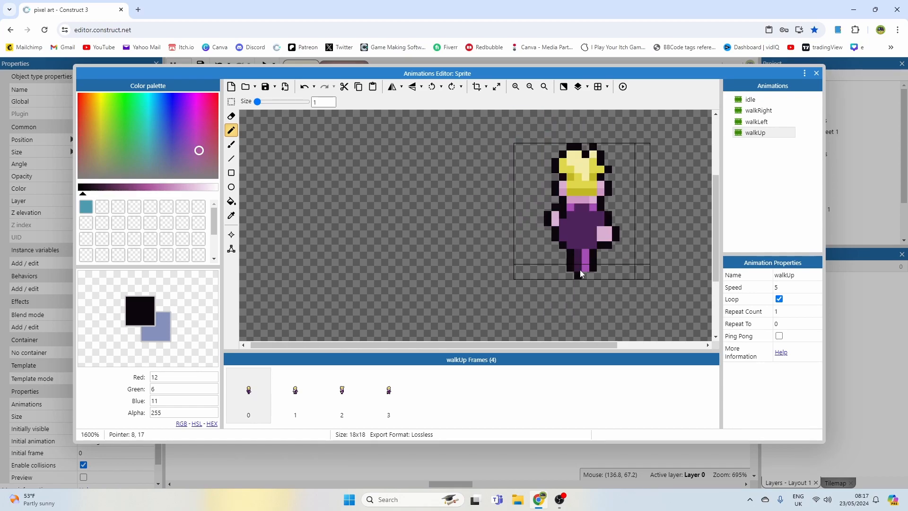
- Shorten the right leg by one pixel by erasing its bottom pixel and the black outline beside it
scroll(603, 259, up, 1)
middle_drag(590, 231, 553, 253)
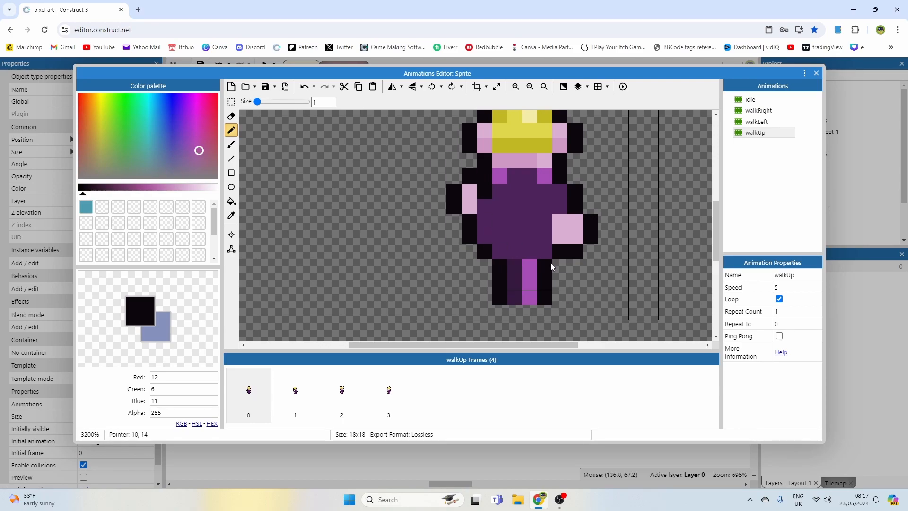
right_click(568, 295)
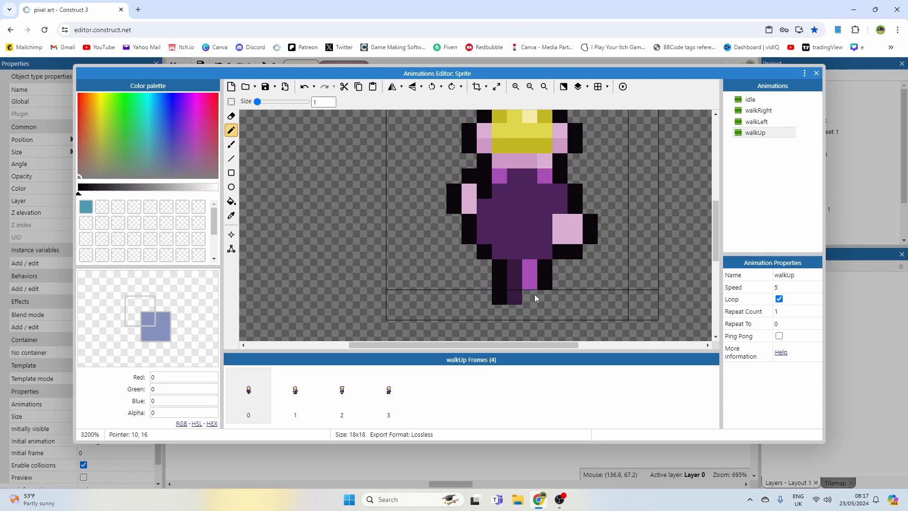
scroll(525, 267, up, 1)
- Delete the three leftover side-view frames from the walkUp animation, keeping only the back-view frame
click(300, 389)
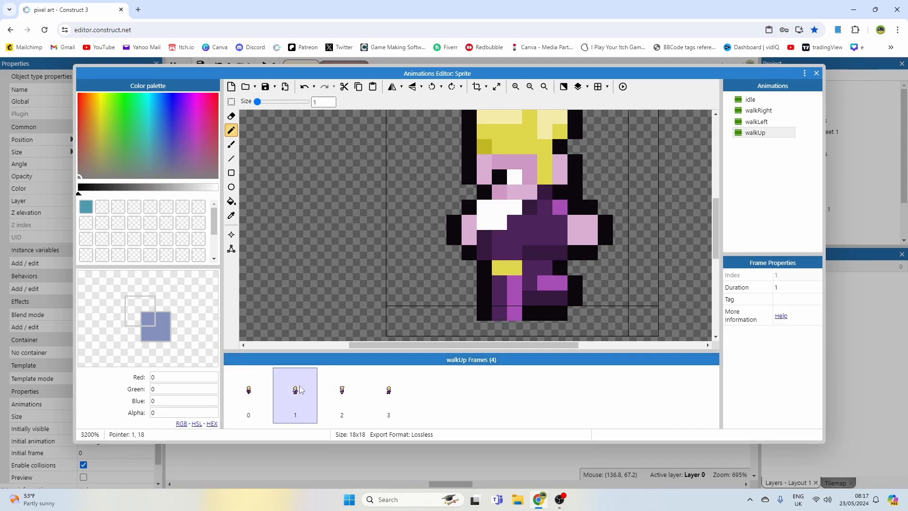
key(Delete)
key(Delete)
key(Delete)
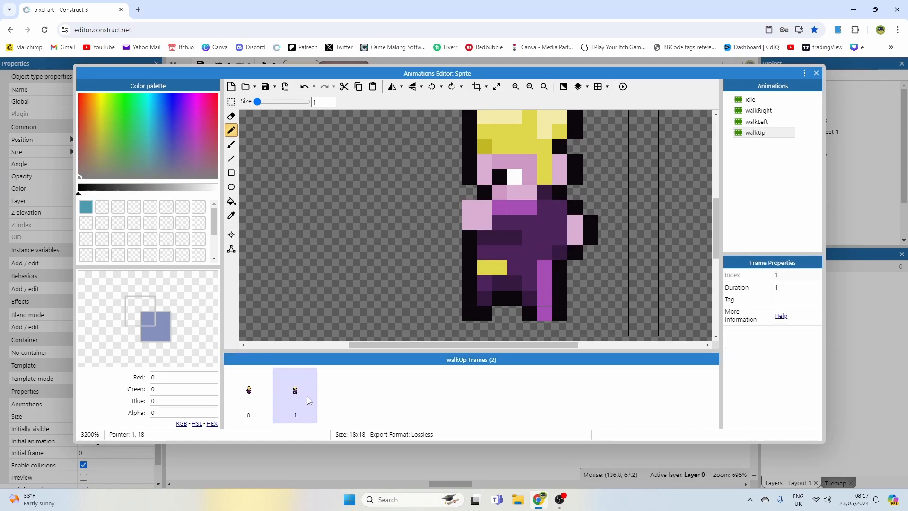
- Duplicate the back-view frame 0 of walkUp and select the copy for editing
middle_drag(450, 254, 447, 264)
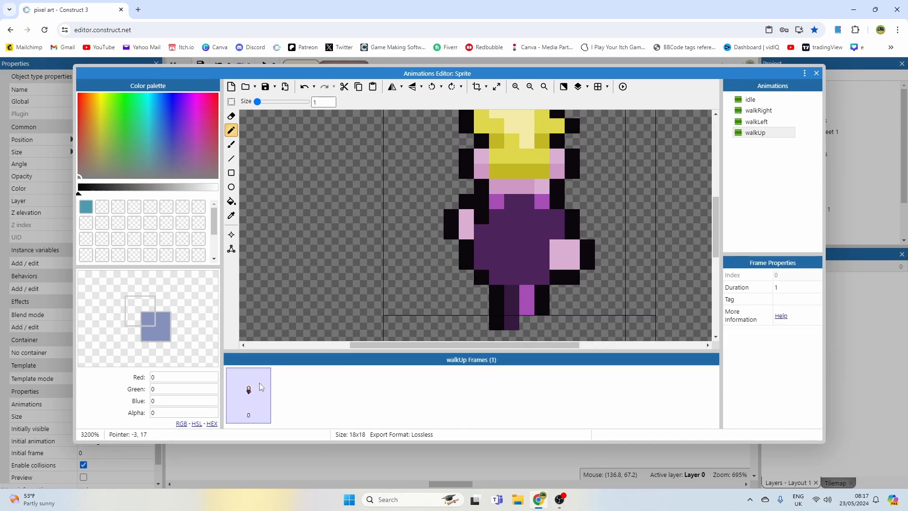
right_click(255, 386)
click(294, 390)
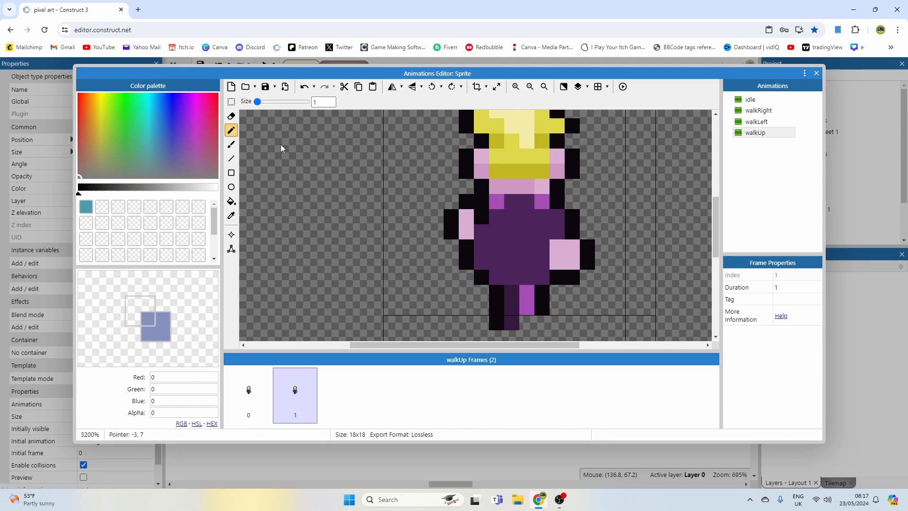
- Swap the leg lengths in the copied frame: erase the left leg's bottom pixels and extend the right leg with bright purple and black
middle_drag(473, 231, 478, 218)
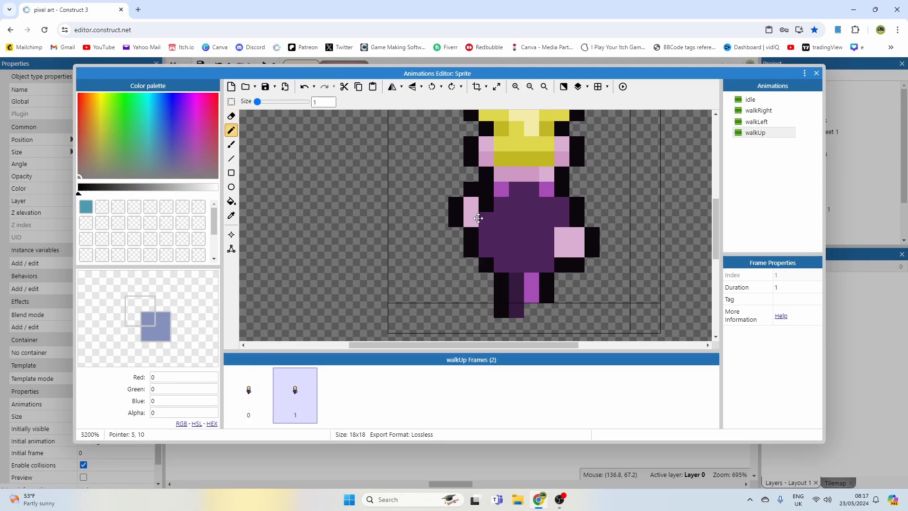
click(515, 312)
ctrl+click(527, 298)
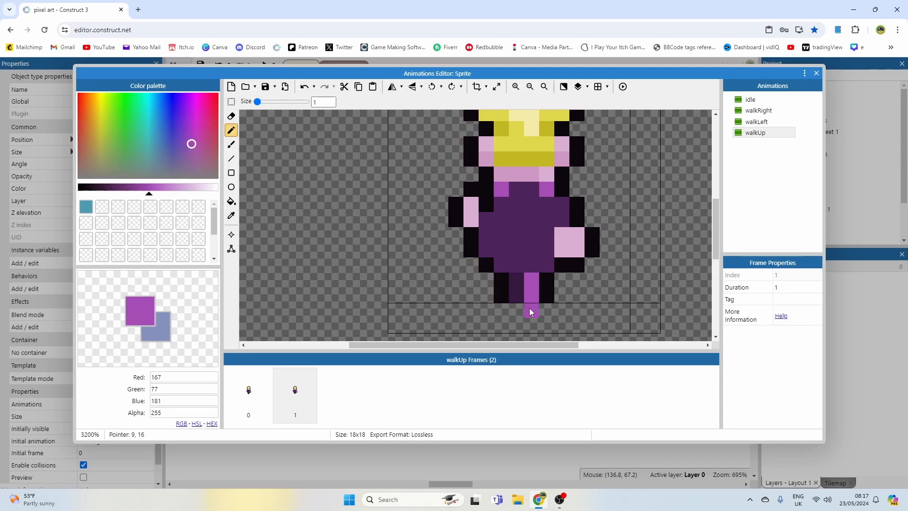
ctrl+click(541, 301)
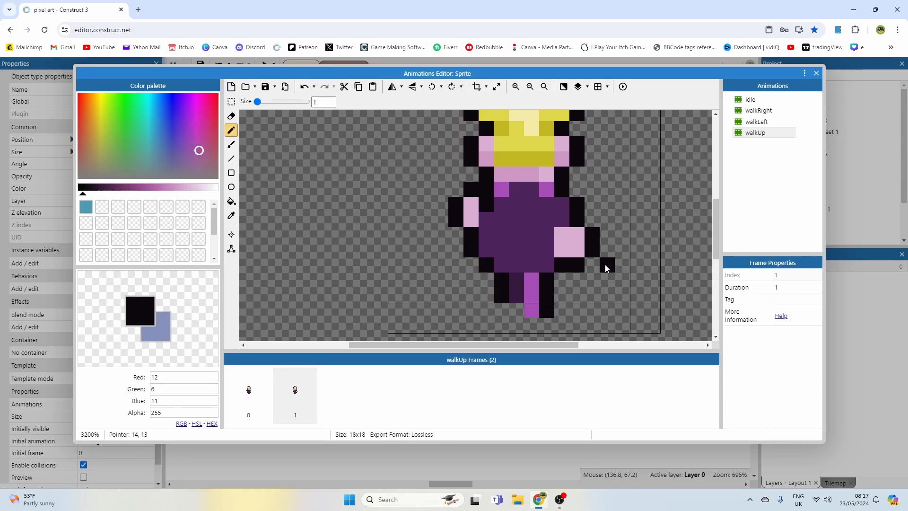
- Mirror the arms in frame 1, with a lower 2×2 left hand and a raised one-pixel-wide right hand, and redraw robe edges and outlines
middle_drag(595, 261, 588, 278)
ctrl+click(463, 236)
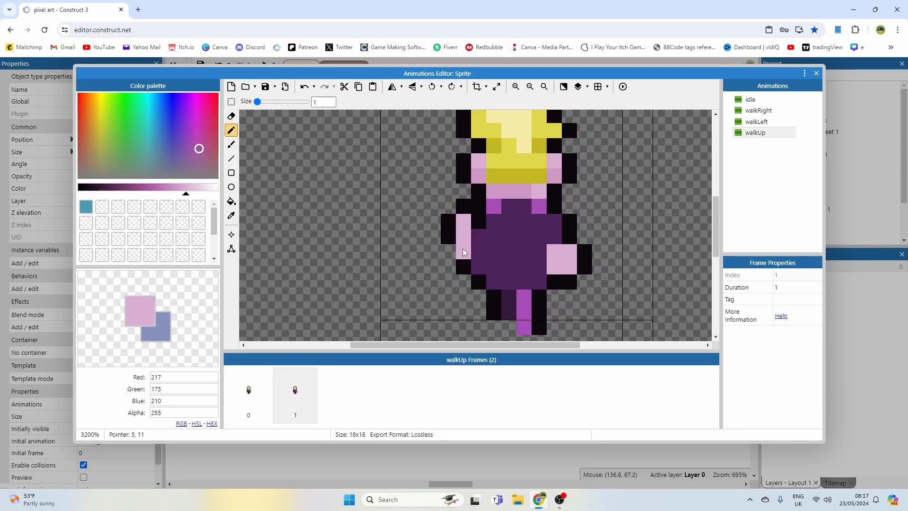
ctrl+click(439, 252)
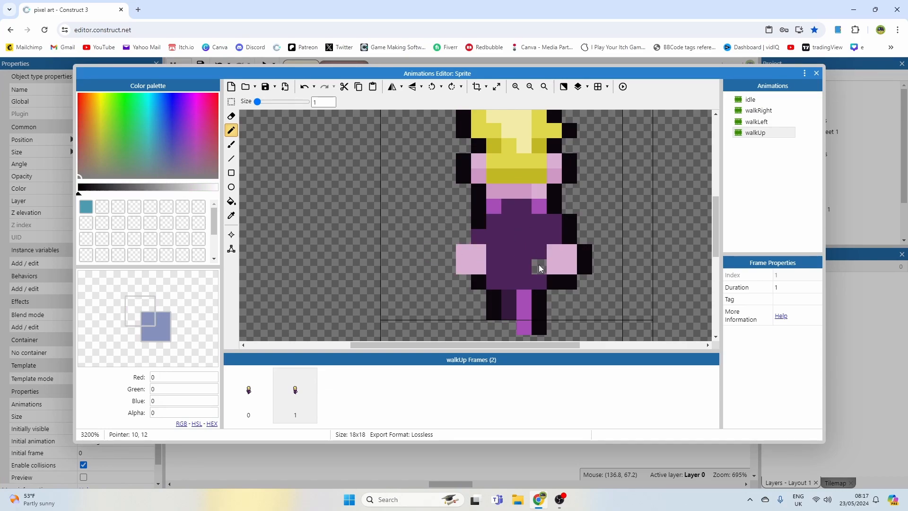
ctrl+click(568, 261)
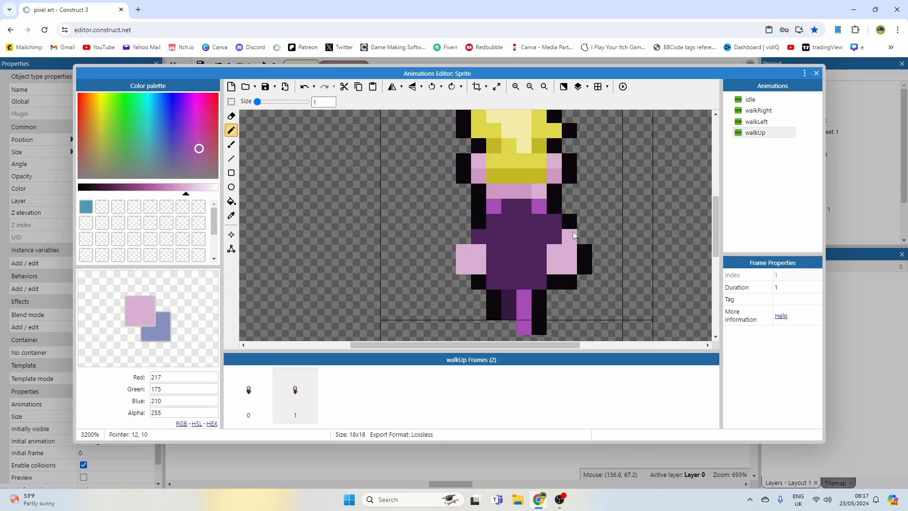
ctrl+click(558, 207)
click(569, 207)
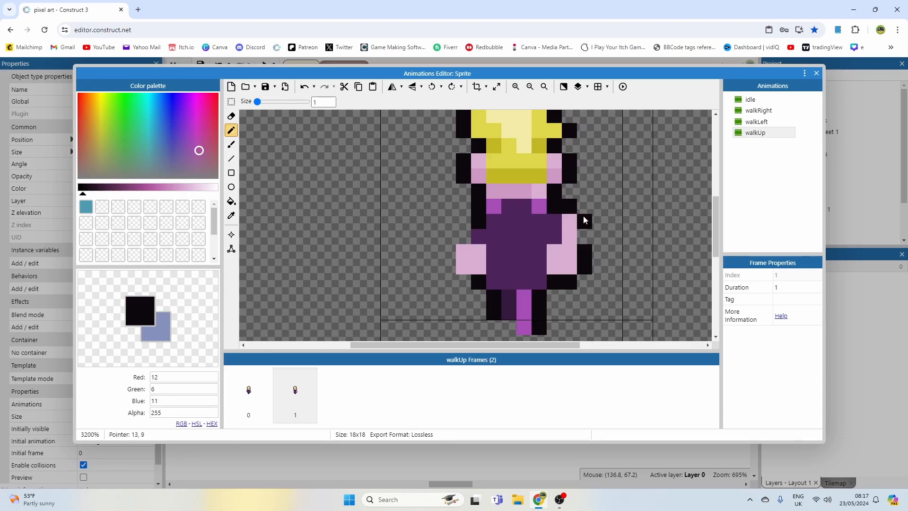
ctrl+click(609, 262)
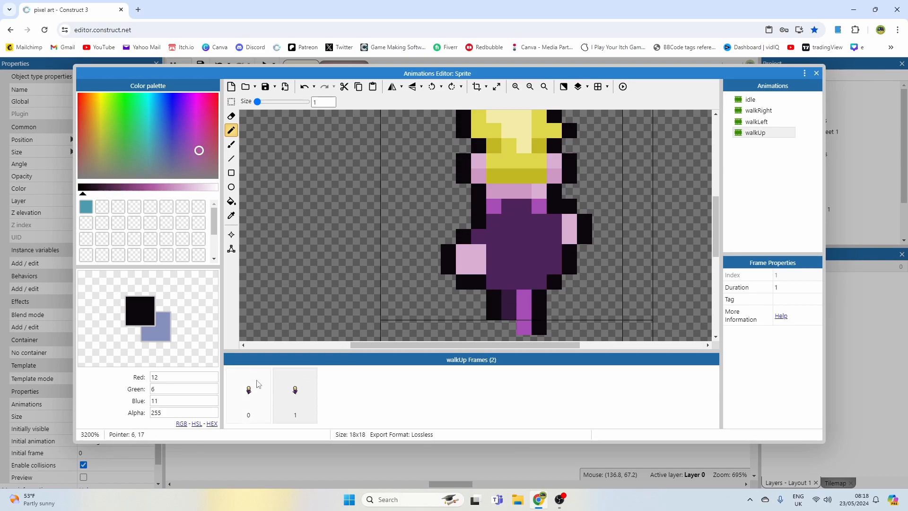
- Flip repeatedly between walkUp frames 0 and 1 to compare the arm and leg poses
click(259, 385)
click(296, 387)
click(247, 390)
click(296, 387)
click(249, 395)
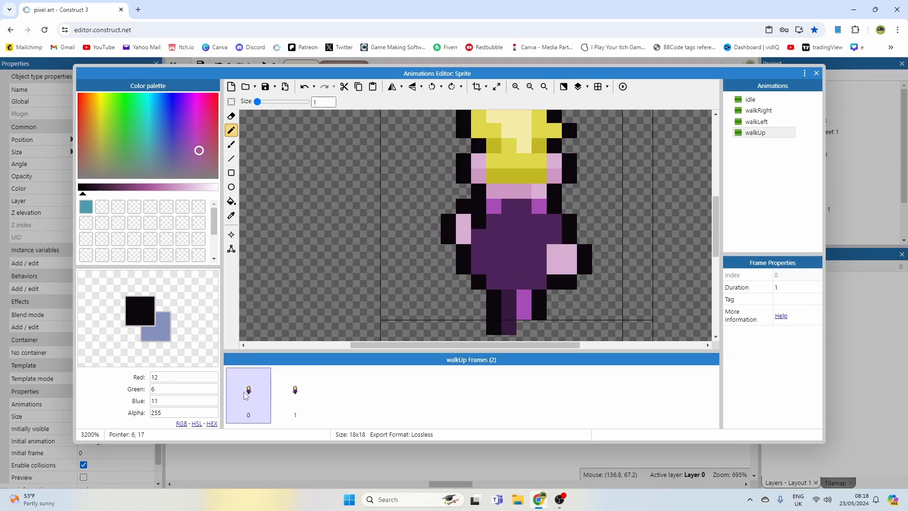
click(294, 392)
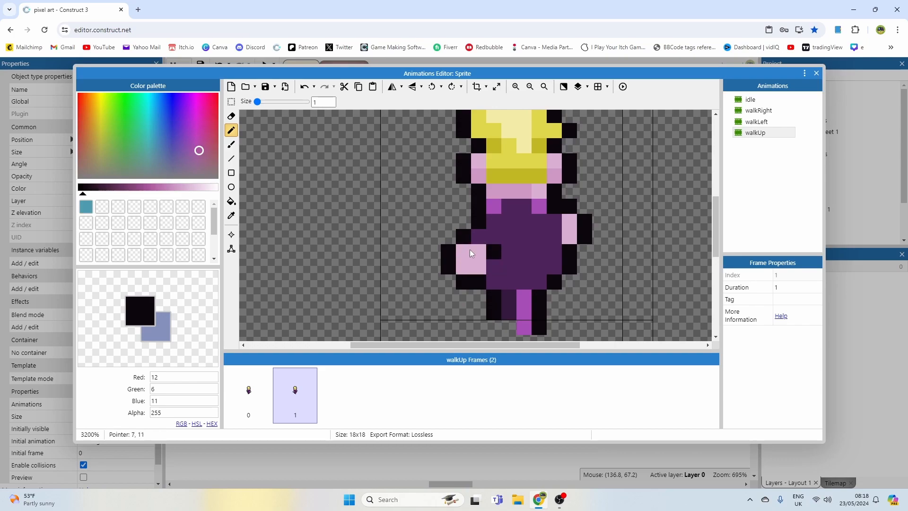
click(249, 397)
click(286, 397)
click(249, 399)
click(292, 397)
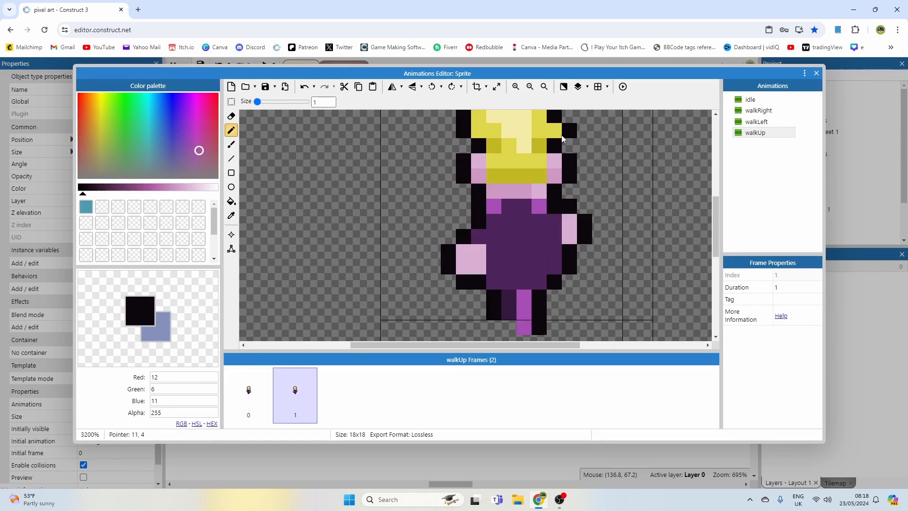
- Play the walkUp animation preview, then close it and check the two frames against each other again
click(622, 87)
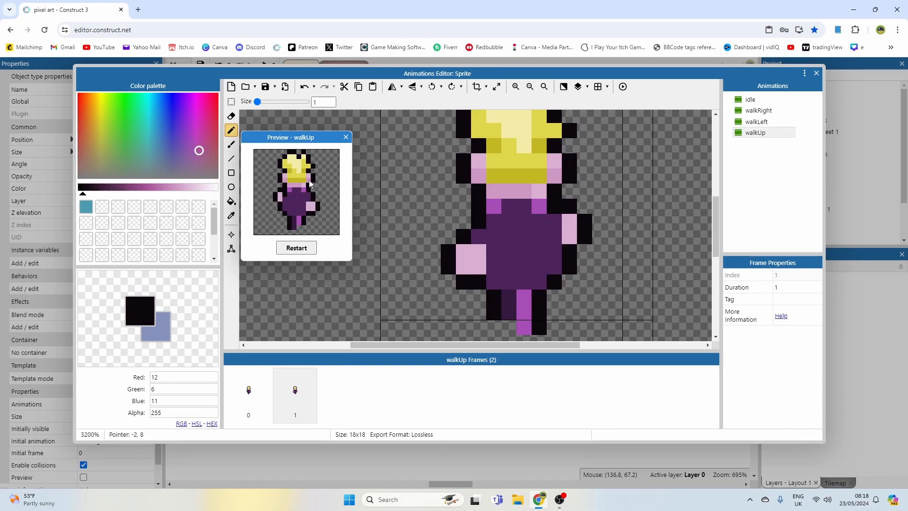
click(346, 138)
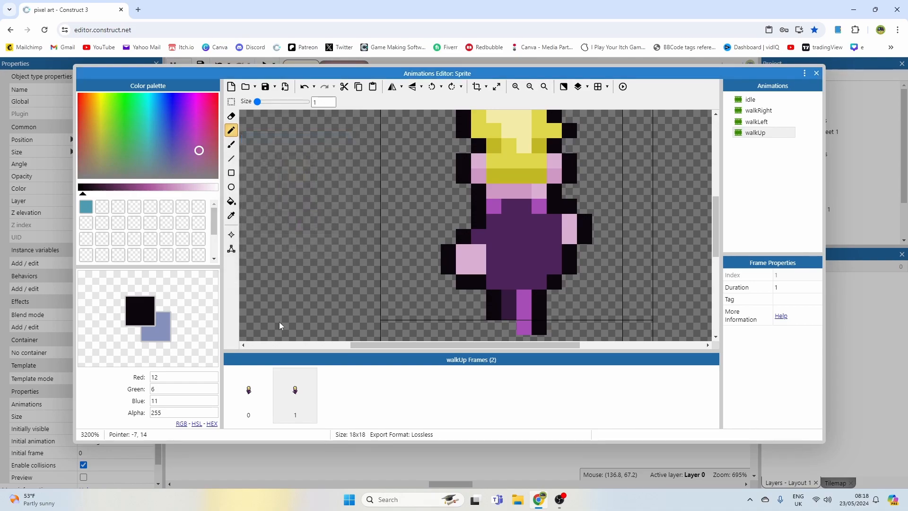
click(266, 382)
click(283, 384)
click(232, 395)
click(291, 397)
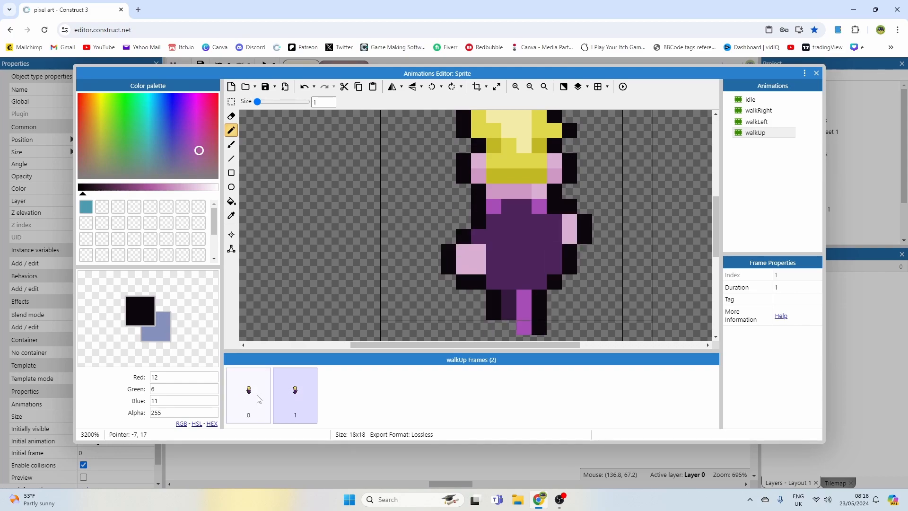
- Duplicate walkUp frame 0 to insert an in-between frame at index 1
click(258, 398)
right_click(259, 398)
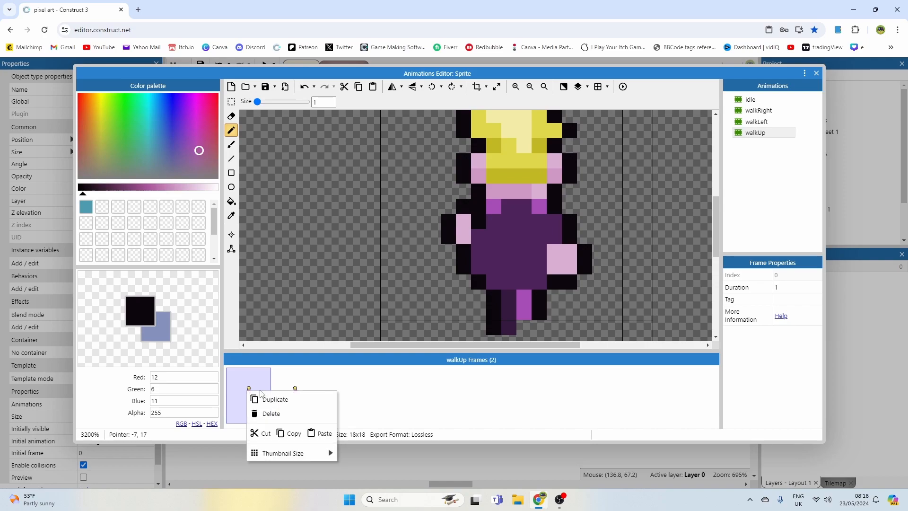
click(270, 400)
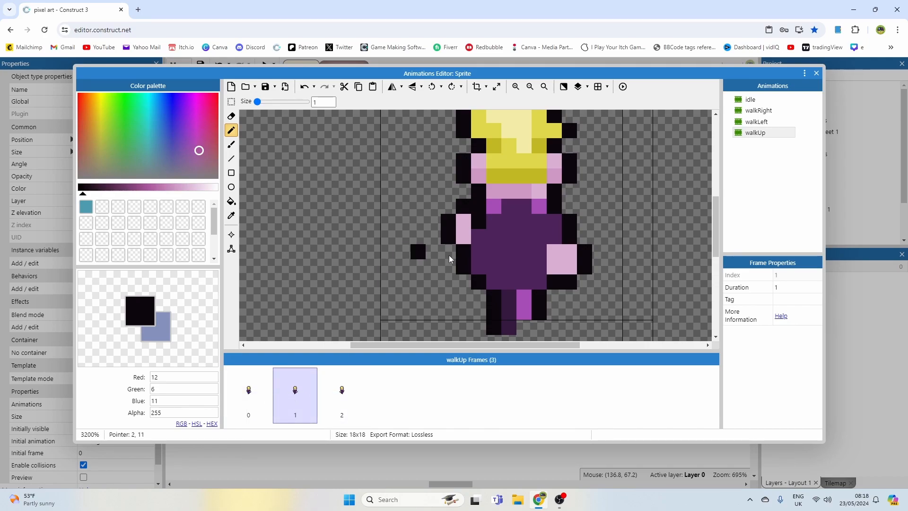
- Level both hands in the new frame as one-pixel-wide light-pink columns, and match the dark purple robe and black outline around them
click(495, 258)
ctrl+click(460, 232)
click(463, 246)
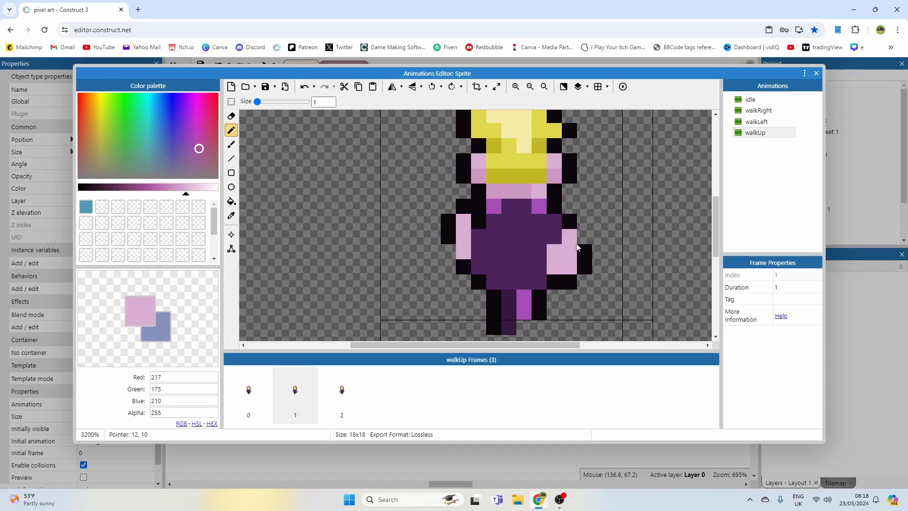
click(566, 237)
ctrl+click(542, 239)
drag(552, 242, 554, 250)
ctrl+click(597, 263)
click(581, 263)
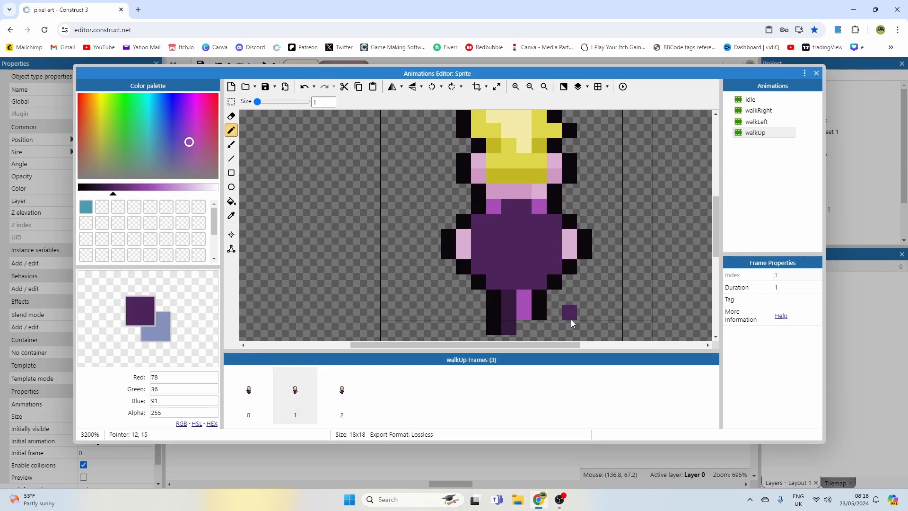
- Extend the bright purple leg and its black outline down one pixel in walkUp frame 1 to level both feet
ctrl+click(542, 317)
click(539, 326)
ctrl+click(526, 316)
click(523, 325)
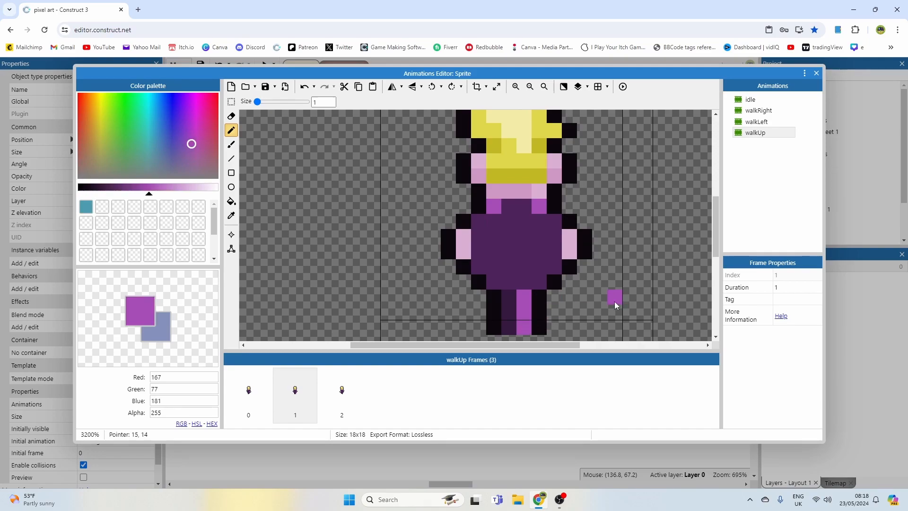
- Duplicate walkUp frame 1 and move the copy to the end of the sequence as frame 3
right_click(294, 394)
click(320, 395)
drag(341, 393, 399, 397)
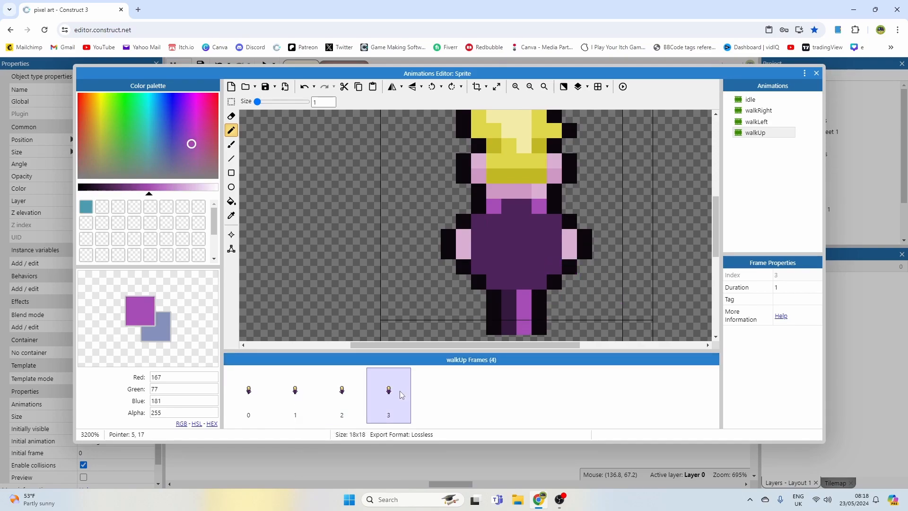
- Preview the walkUp animation, compare it with the walkLeft preview, and play walkUp once more
click(622, 87)
click(503, 131)
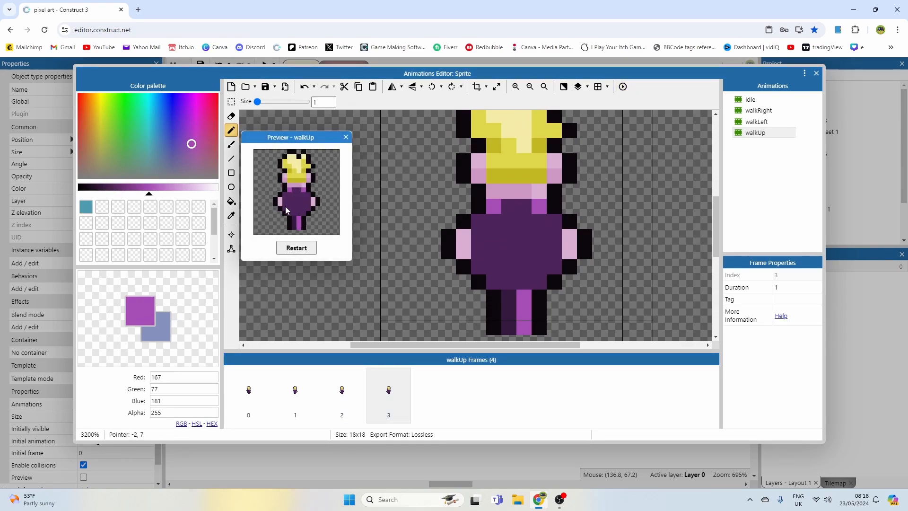
click(346, 137)
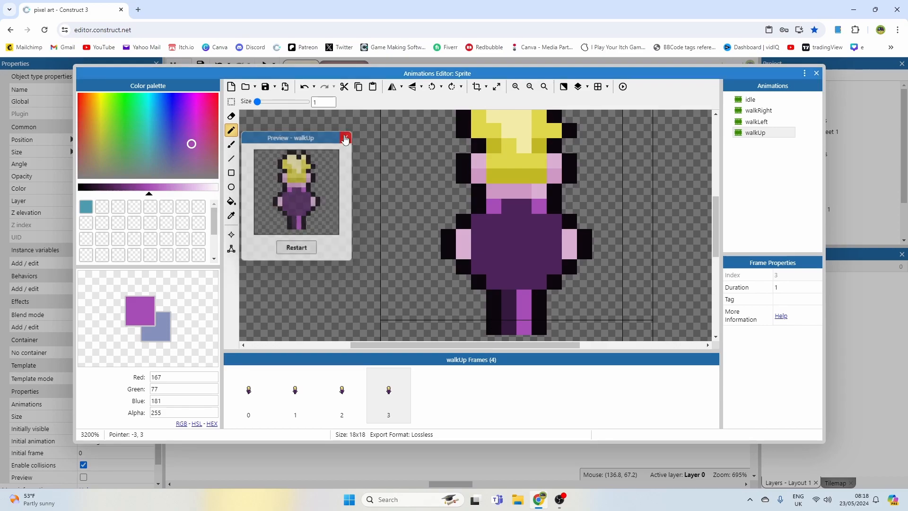
click(757, 122)
click(623, 87)
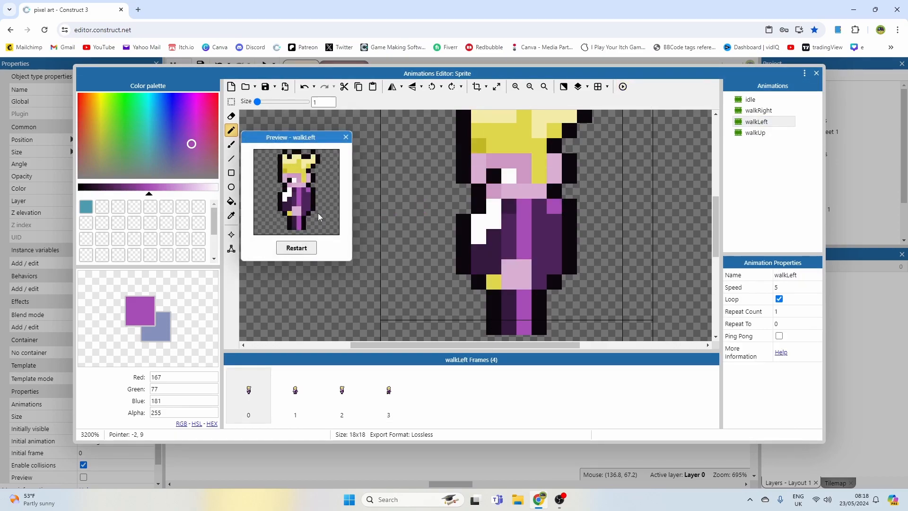
click(346, 137)
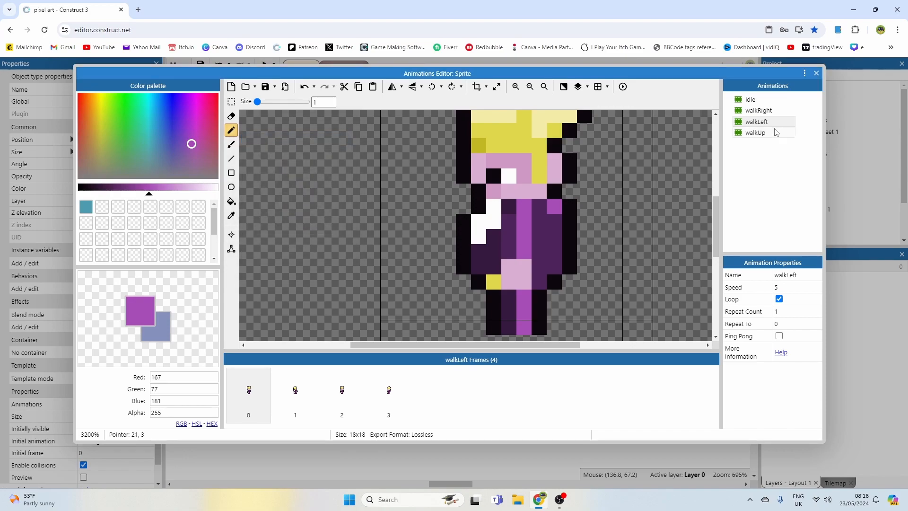
click(776, 132)
click(623, 87)
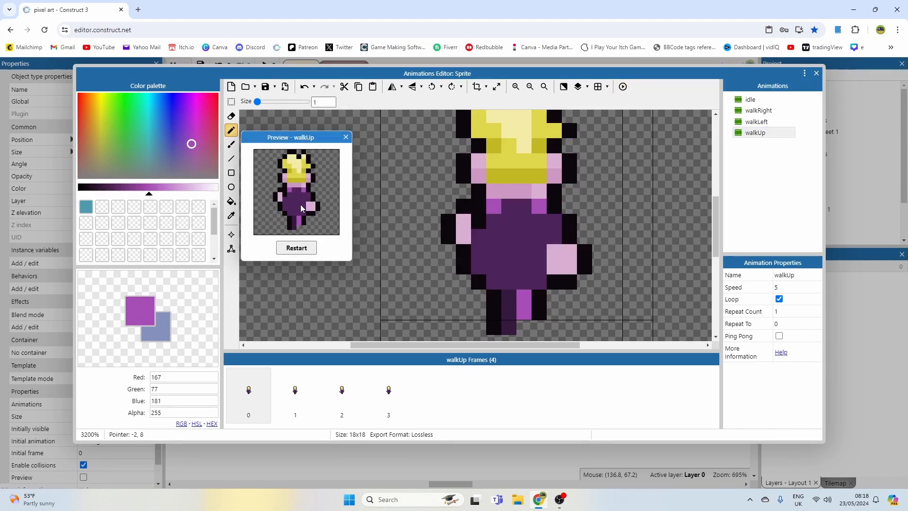
click(346, 137)
- In walkUp frame 0, move the lower light-pink hand one pixel inward, shift its black outline with it and erase the leftover outer pixels
click(311, 397)
click(255, 399)
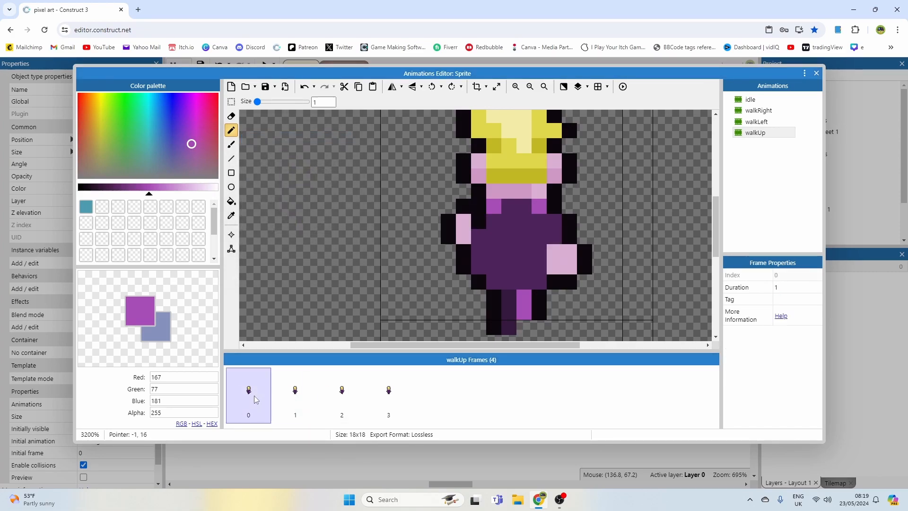
ctrl+click(558, 261)
mouse_move(556, 256)
mouse_down()
mouse_move(541, 254)
mouse_move(585, 260)
mouse_up()
click(543, 264)
click(583, 253)
ctrl+click(584, 261)
click(569, 266)
ctrl+click(584, 237)
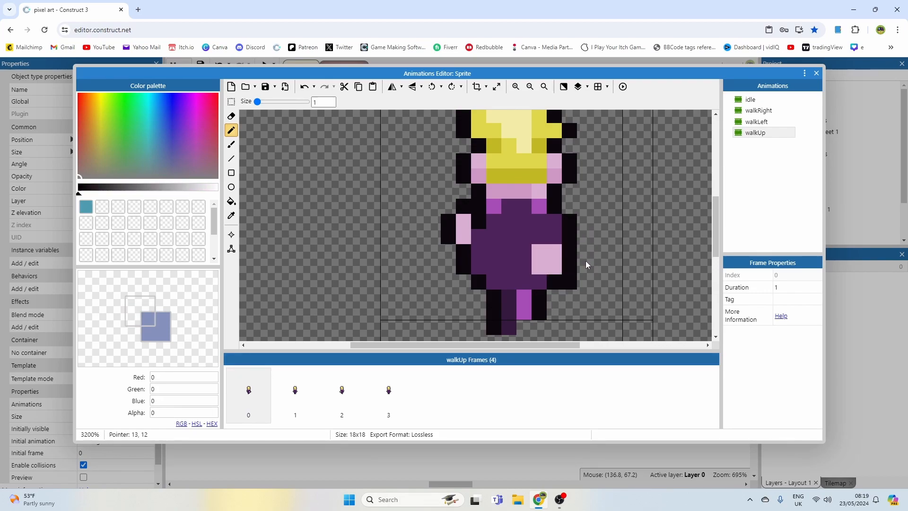
- In walkUp frame 2, extend the lower light-pink hand one pixel inward over the robe and erase its outer outline
click(342, 391)
click(480, 263)
ctrl+click(480, 256)
mouse_move(493, 253)
mouse_down()
mouse_move(485, 265)
mouse_move(447, 269)
mouse_up()
ctrl+click(437, 238)
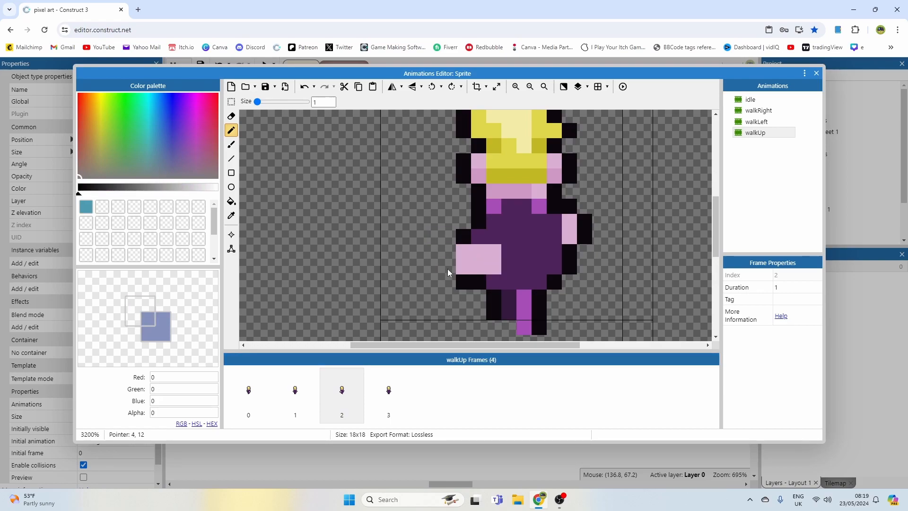
- Redraw the black outline tight against frame 2's lower hand and forearm, clearing the leftover pixels outside it
ctrl+click(476, 223)
drag(464, 236, 461, 260)
ctrl+click(443, 242)
click(464, 238)
ctrl+click(477, 228)
click(475, 239)
ctrl+click(463, 296)
click(466, 285)
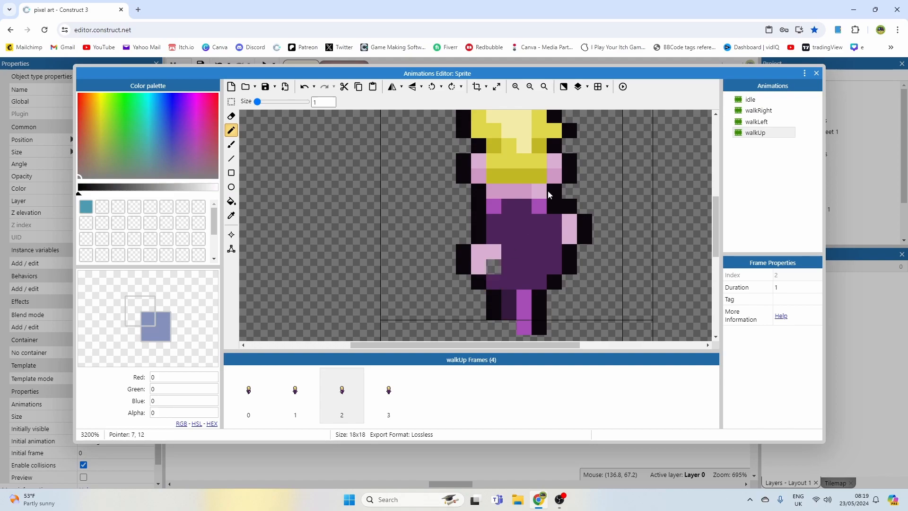
- Preview walkUp and walkLeft to compare their motion, and step through the walkUp frames
click(622, 87)
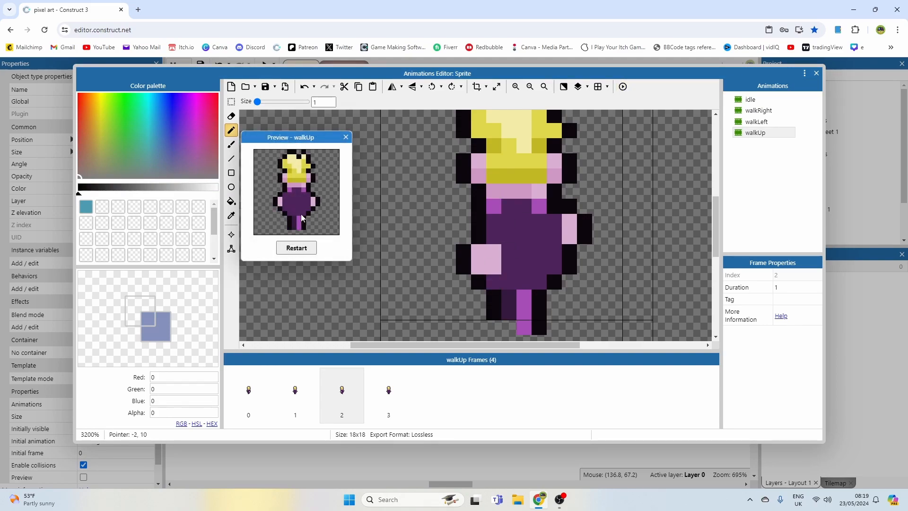
click(346, 137)
click(757, 133)
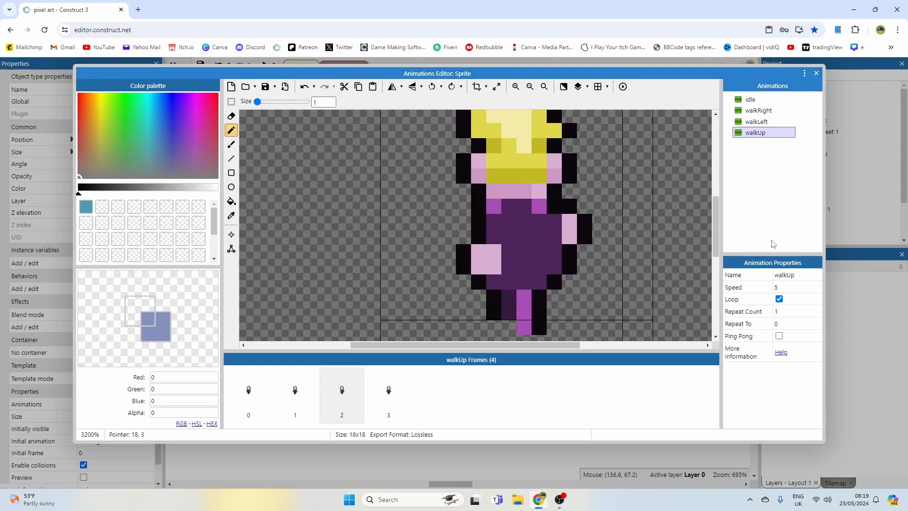
click(757, 122)
click(622, 86)
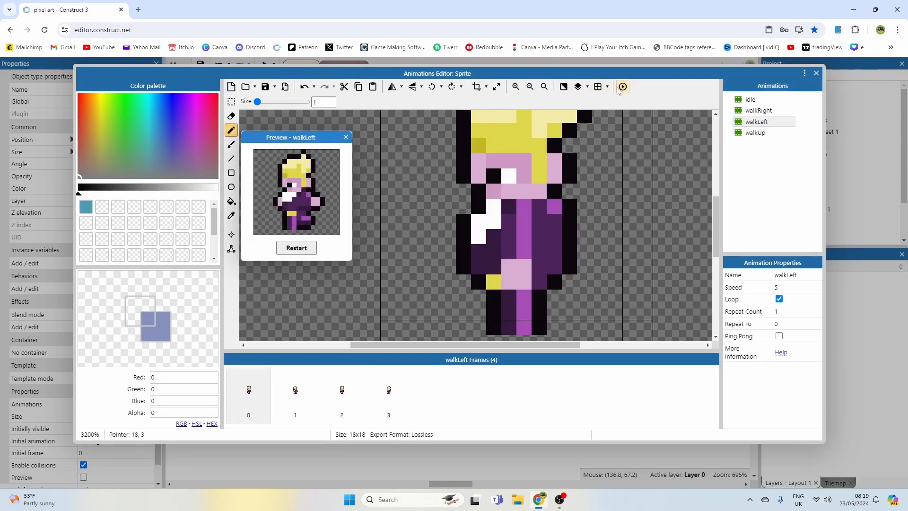
click(345, 137)
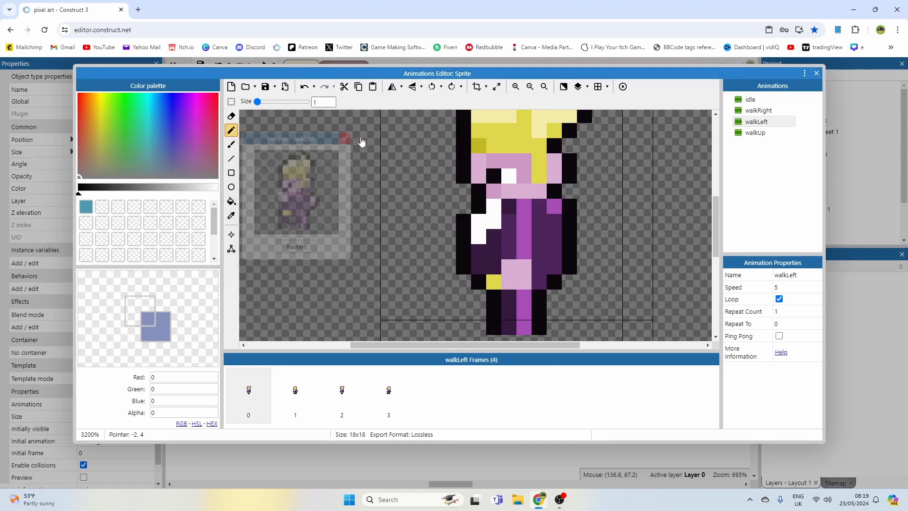
click(762, 135)
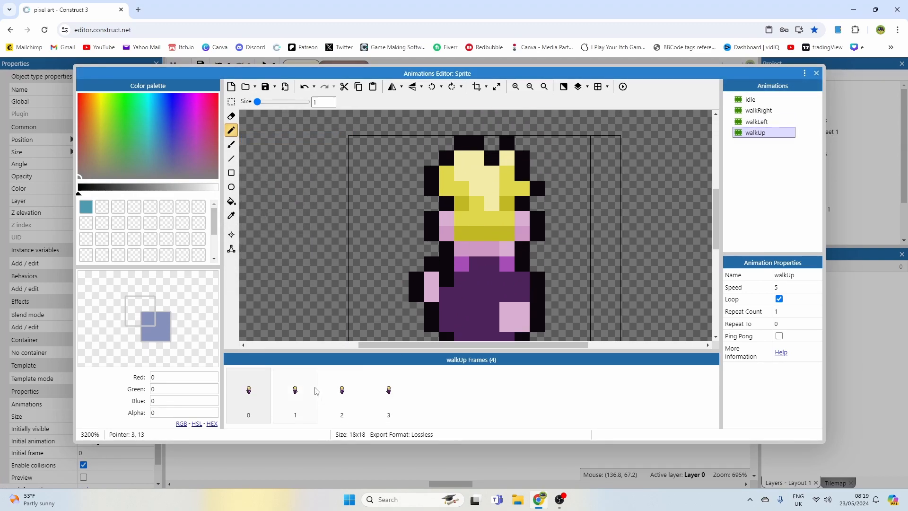
click(298, 390)
click(336, 388)
click(370, 389)
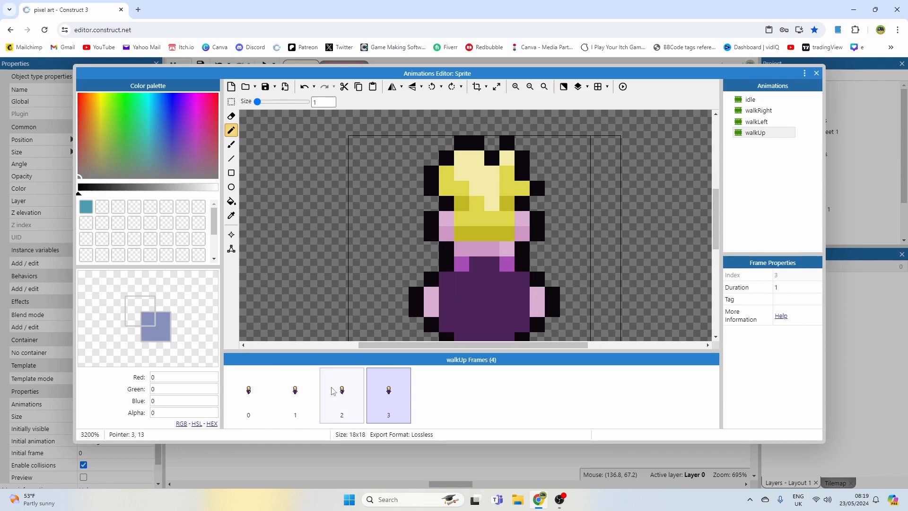
- Select the head in walkUp frame 0 and shift it one pixel to the left
click(259, 400)
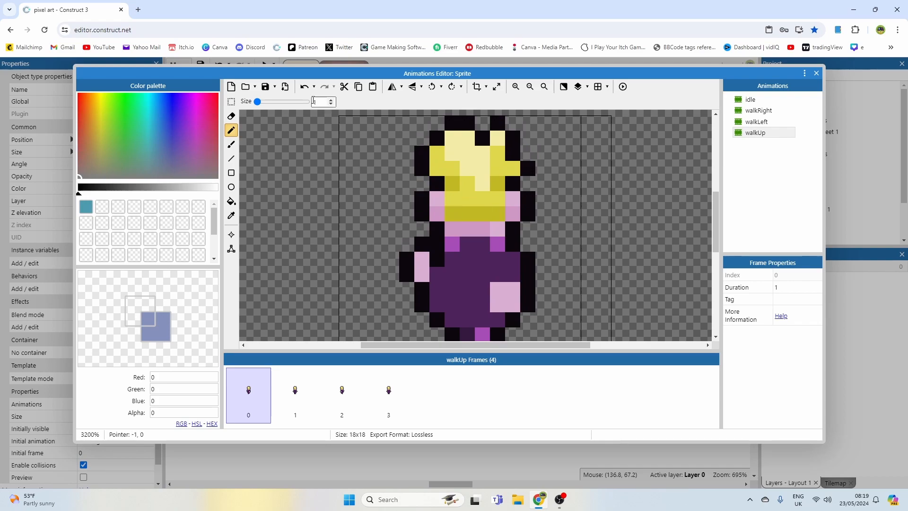
click(232, 102)
drag(399, 116, 527, 237)
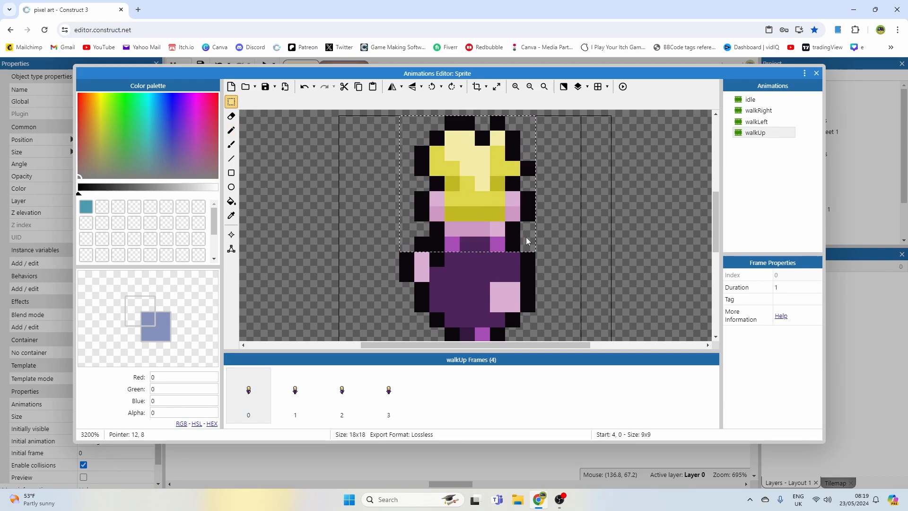
drag(415, 116, 503, 227)
click(544, 227)
click(304, 400)
- Select the head in walkUp frame 2 and shift it one pixel to the right
click(338, 402)
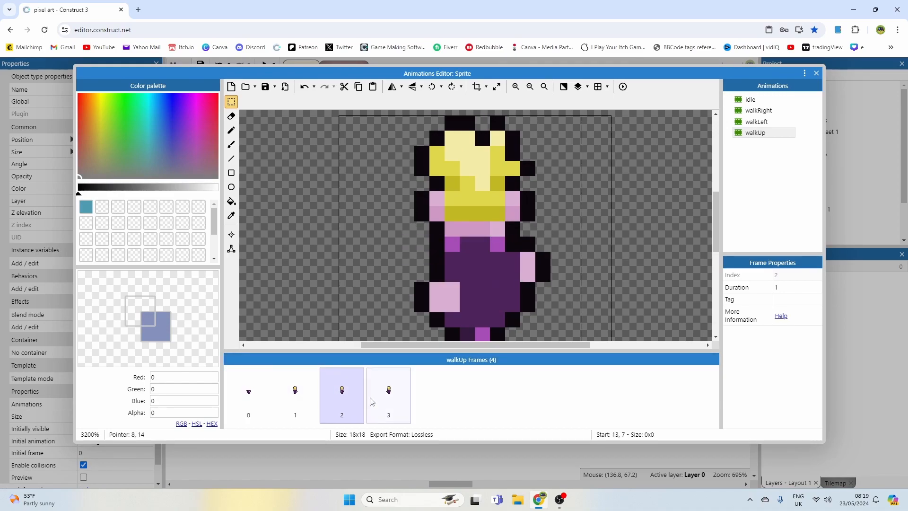
drag(415, 124, 506, 221)
click(561, 243)
- Inspect walkUp frames 0 and 2 against their thumbnails to check whether the moved heads are retained
click(248, 395)
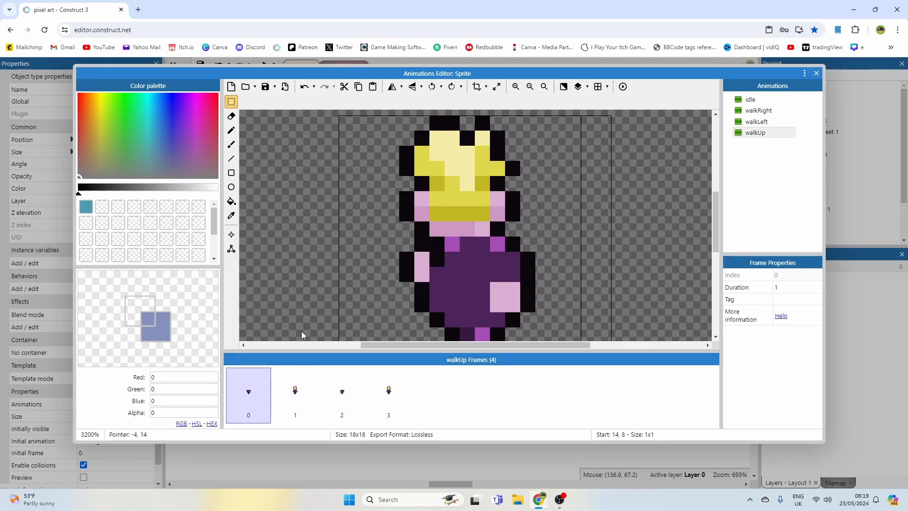
scroll(350, 197, down, 1)
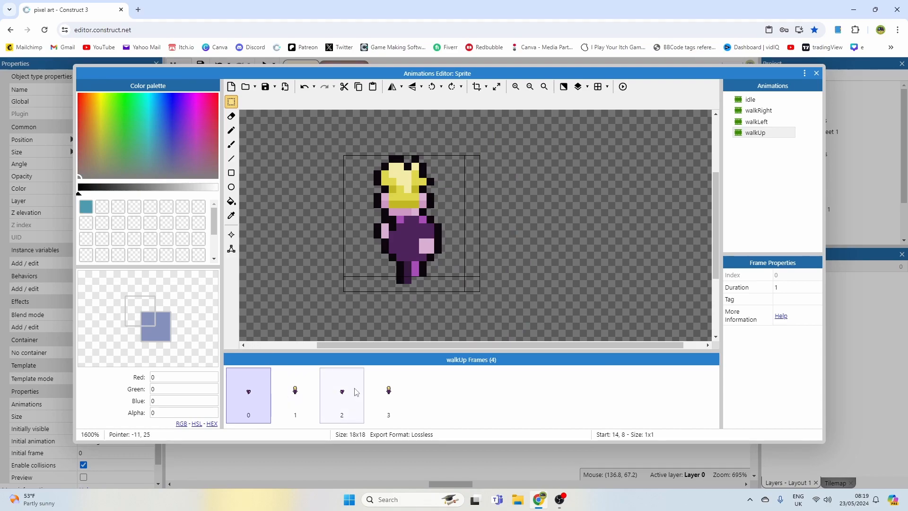
middle_drag(380, 249, 410, 249)
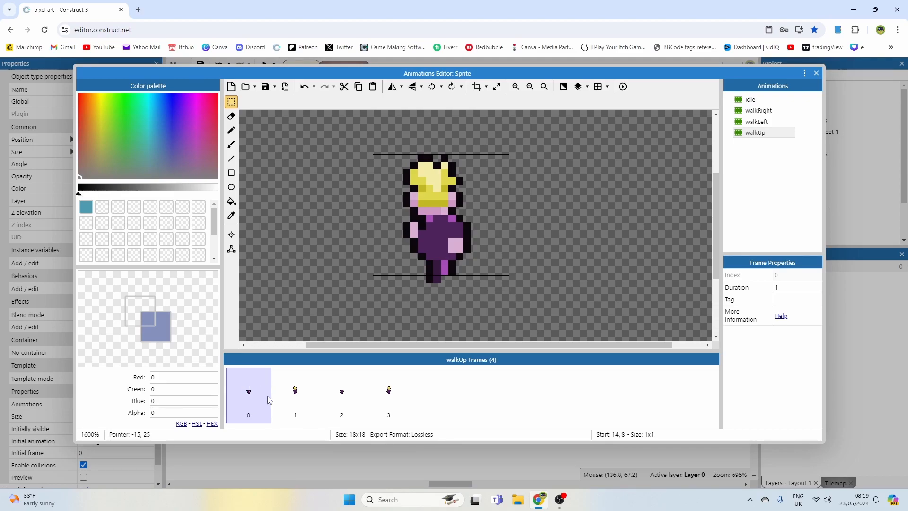
drag(359, 150, 516, 311)
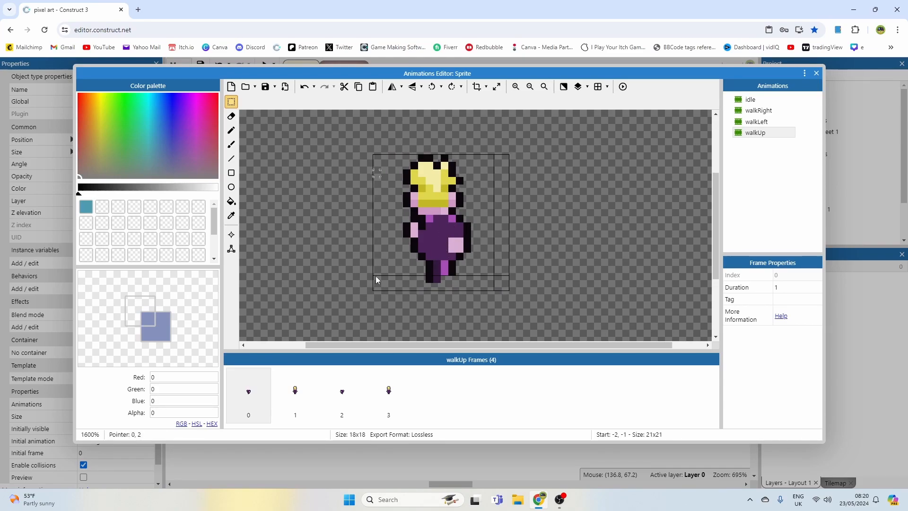
click(344, 393)
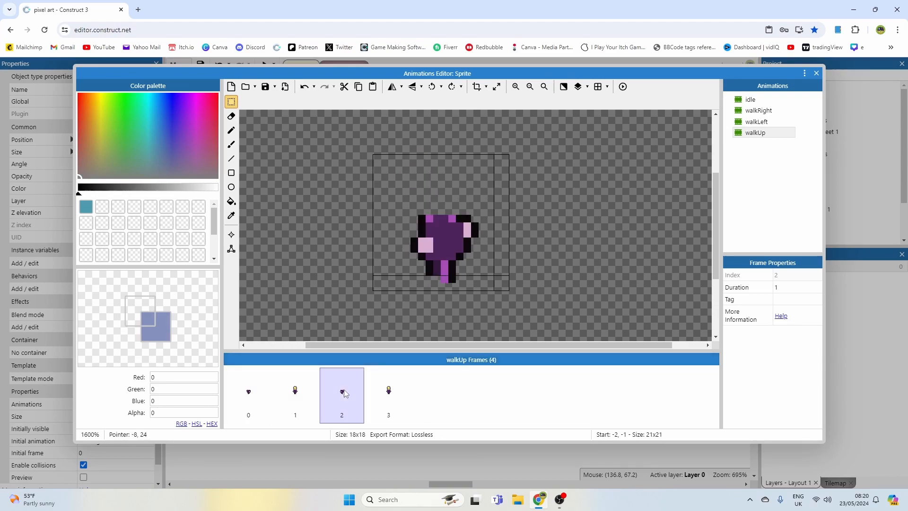
click(490, 235)
click(255, 392)
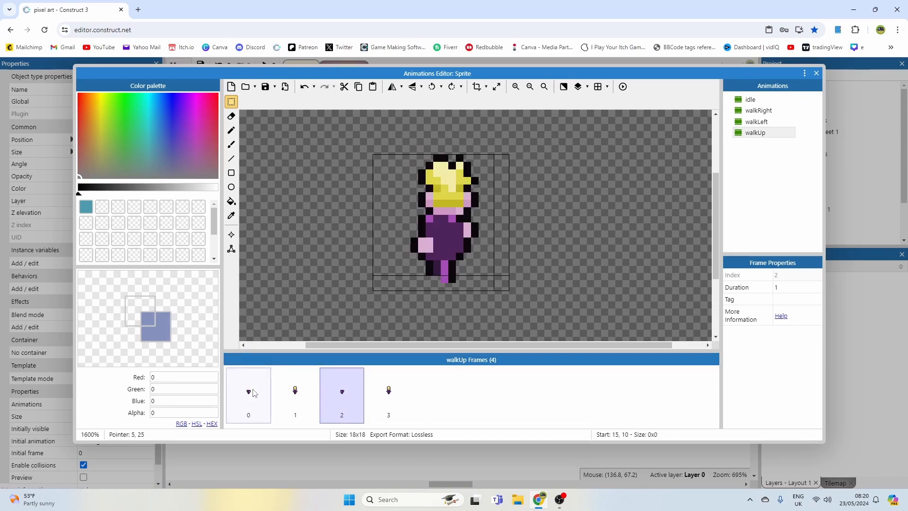
click(342, 394)
- Close and reopen the sprite's animation editor, and check the saved state of the walkUp frames
click(816, 73)
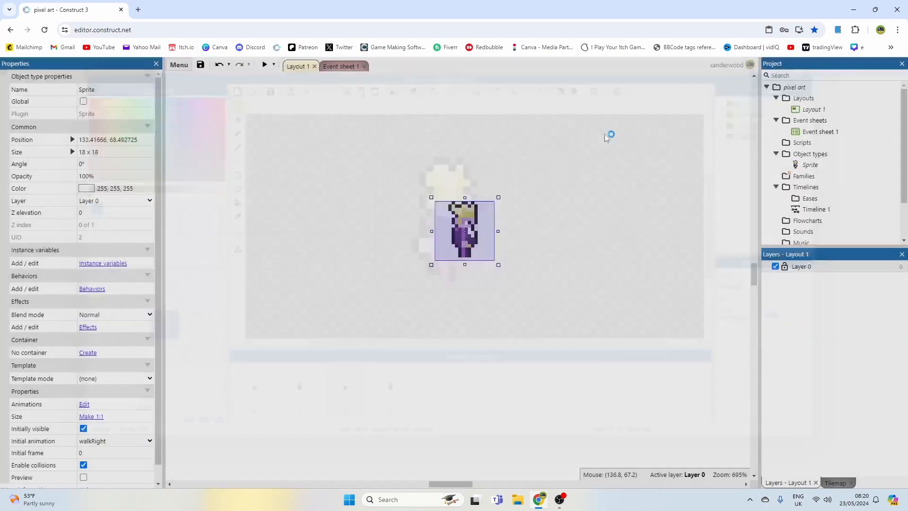
double_click(462, 229)
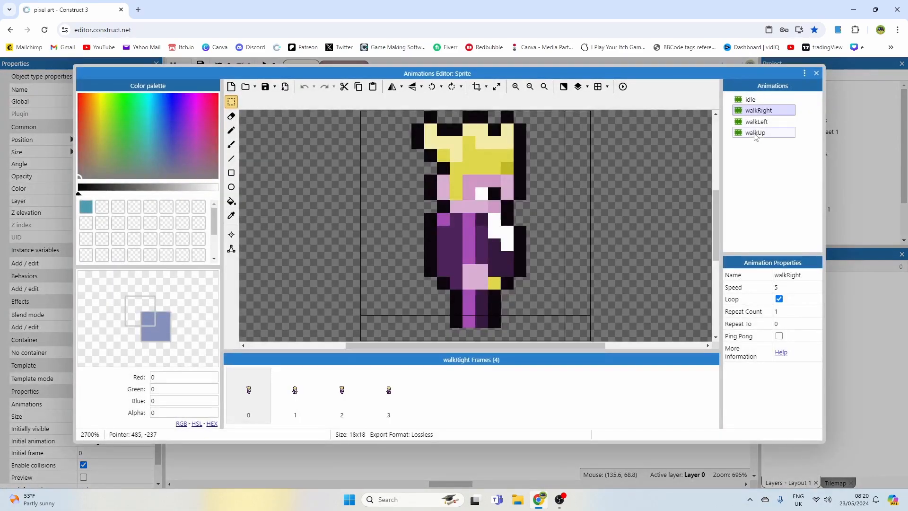
click(755, 133)
click(257, 400)
click(322, 400)
click(290, 393)
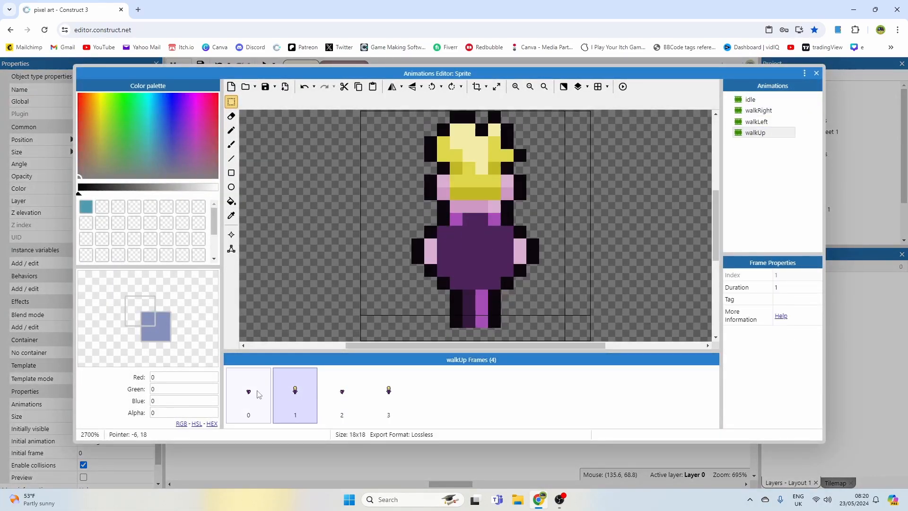
- Paste the copied head into walkUp frame 0, one pixel left of centre
click(257, 392)
key(ctrl+v)
click(456, 297)
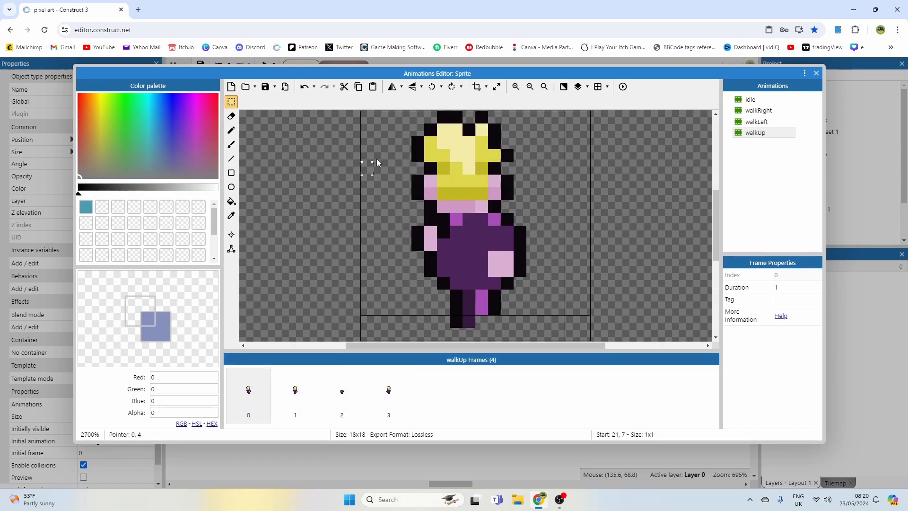
- Copy the 12x8 head area from walkUp frame 0 and paste it into frame 2, one pixel right of centre
drag(388, 111, 541, 213)
key(ctrl+c)
click(342, 392)
key(ctrl+v)
drag(494, 181, 507, 129)
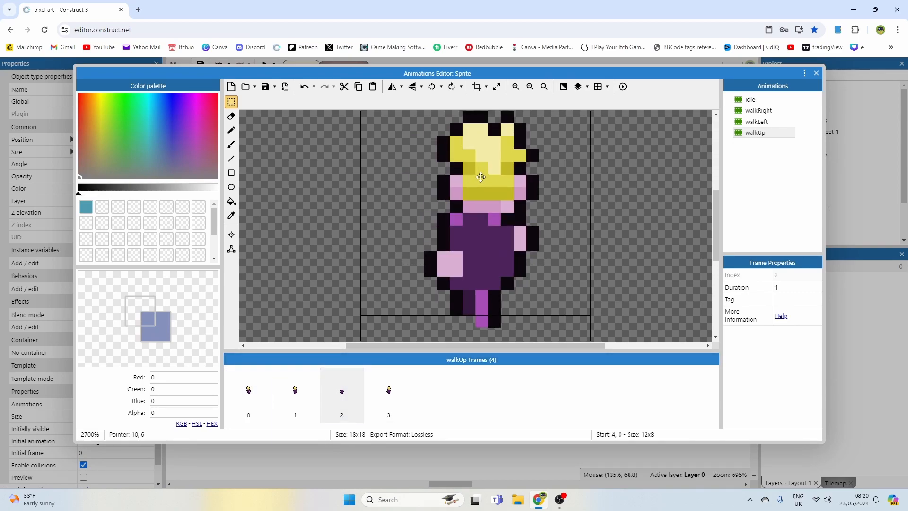
click(573, 233)
- Check walkUp frames 1 and 3, and preview the walkUp animation with the shifted heads
click(296, 396)
click(388, 396)
click(622, 86)
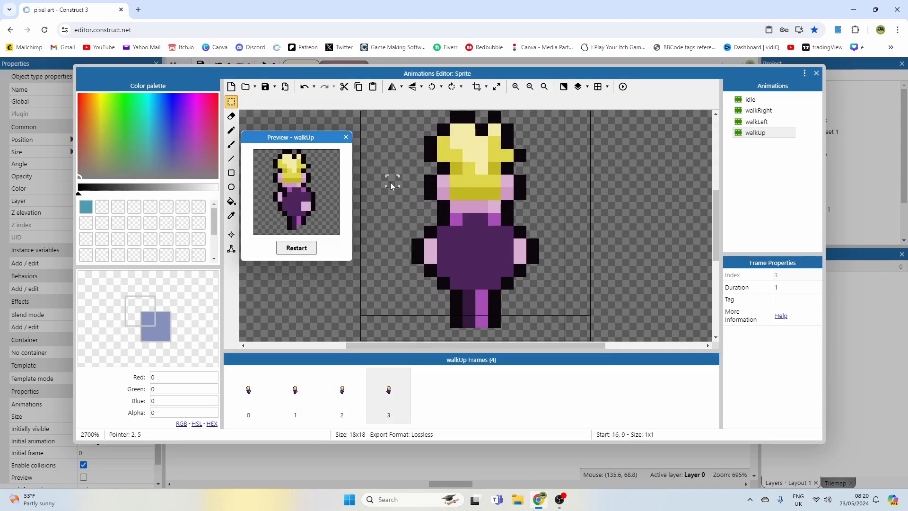
click(345, 138)
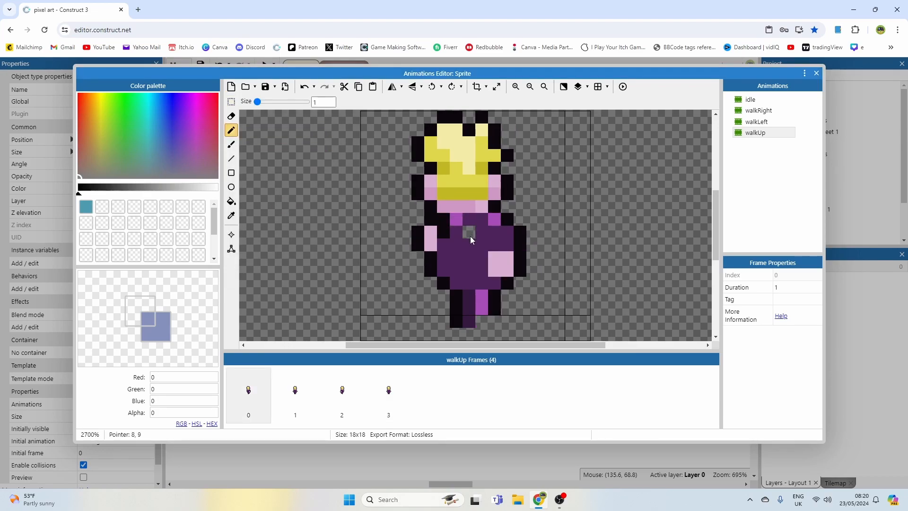
- Repaint the collar row in walkUp frame 0 dark purple (78, 36, 91) with a lighter purple (167, 77, 181) left shoulder pixel
alt+click(452, 237)
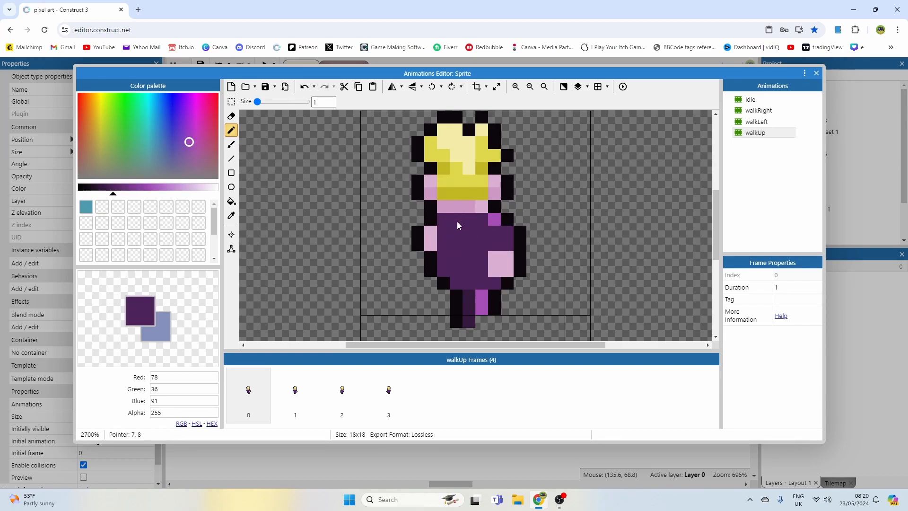
alt+click(455, 220)
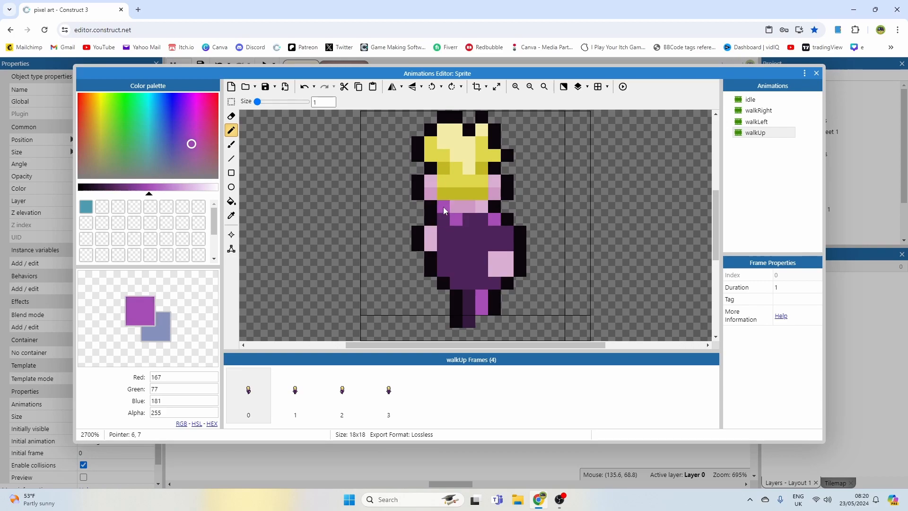
alt+click(456, 227)
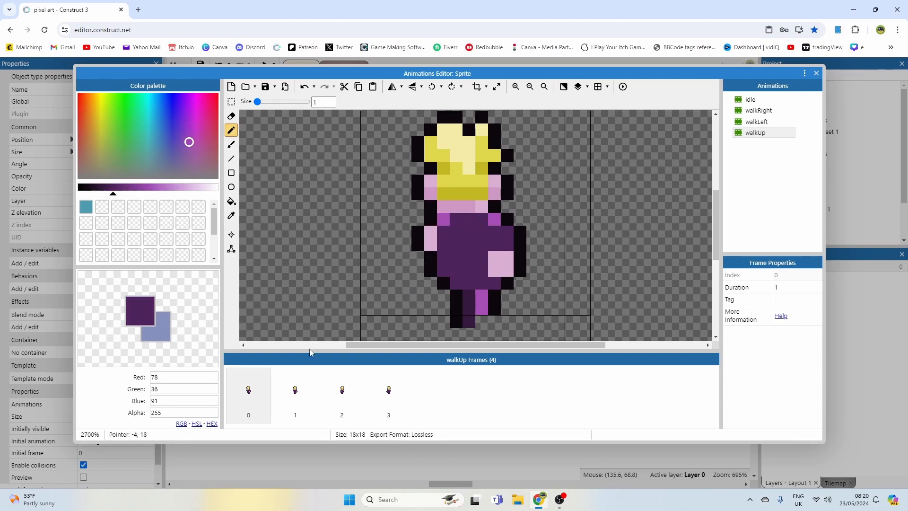
- Repaint the collar row in walkUp frame 2 dark purple with a lighter purple right shoulder pixel, and compare it with frames 0 and 1
click(300, 383)
click(340, 383)
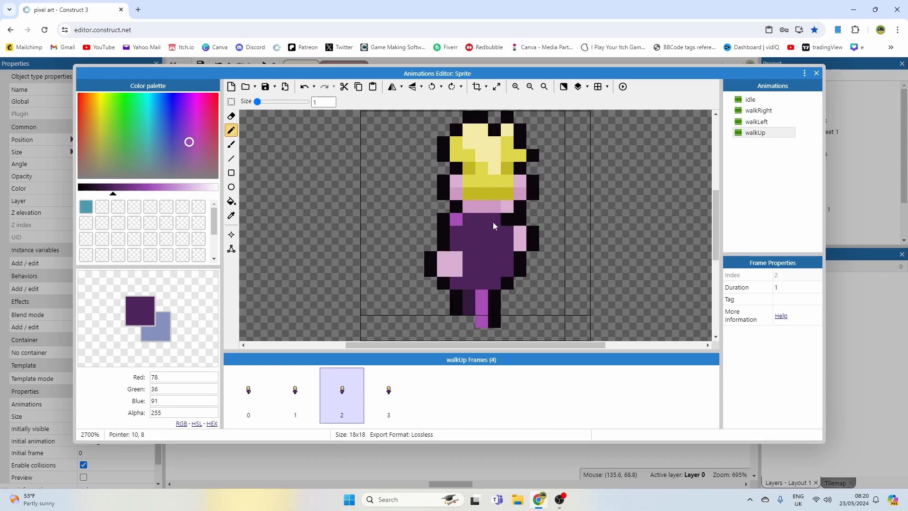
drag(493, 222, 501, 220)
alt+click(496, 239)
click(490, 218)
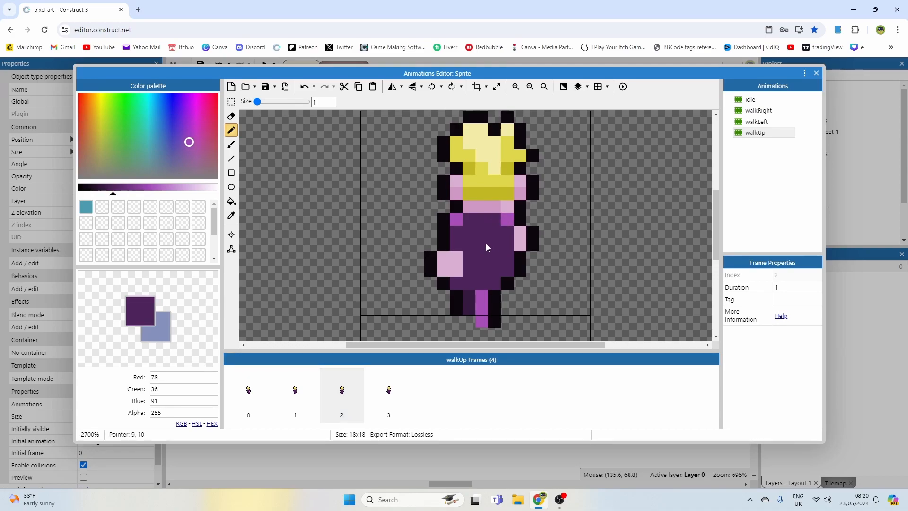
click(255, 391)
click(293, 397)
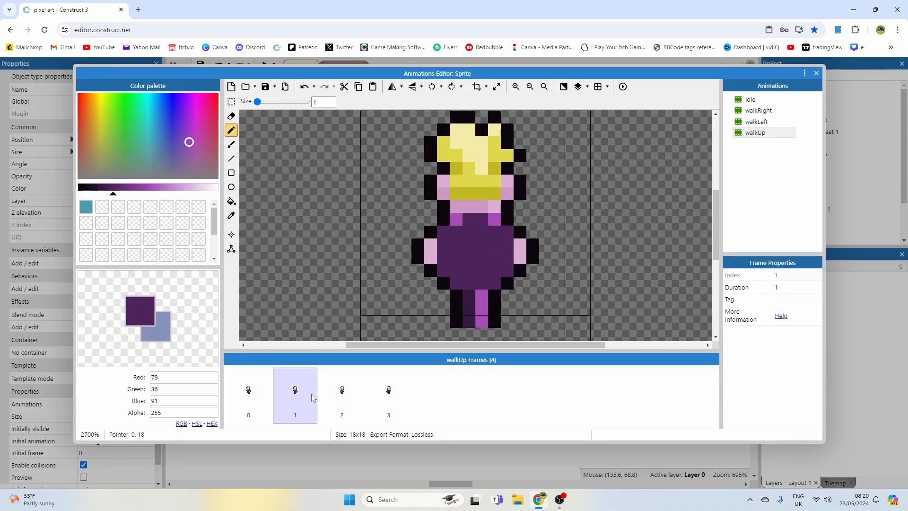
click(244, 402)
click(312, 403)
click(349, 402)
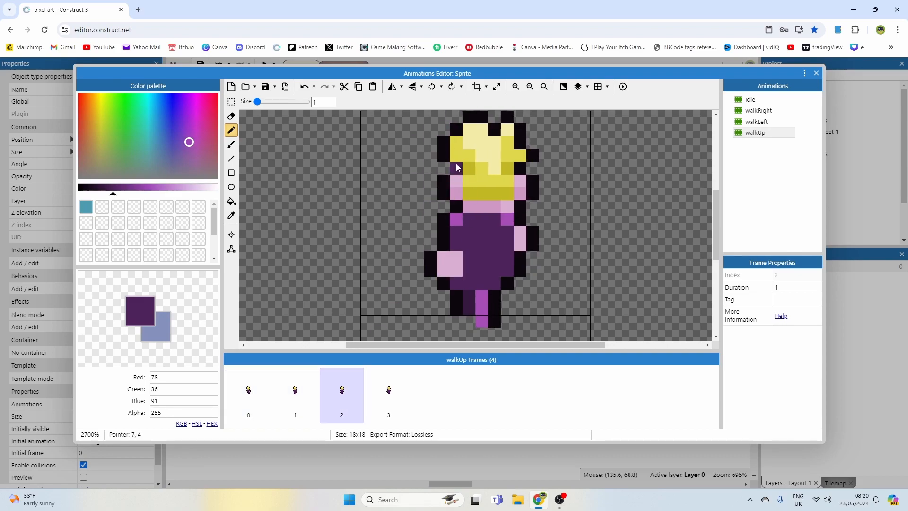
- Try to move the 11x7 head area in walkUp frame 0 down one pixel
middle_drag(436, 222, 424, 237)
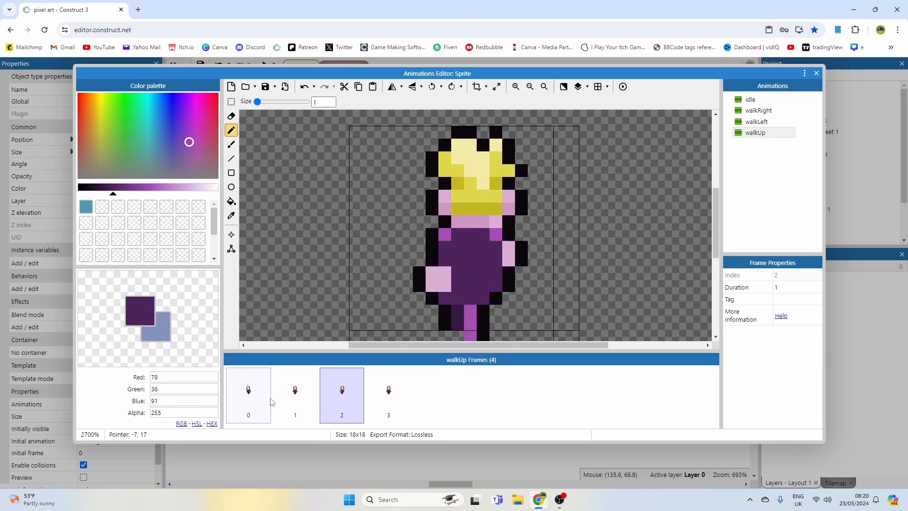
click(255, 400)
click(232, 101)
drag(378, 130, 482, 206)
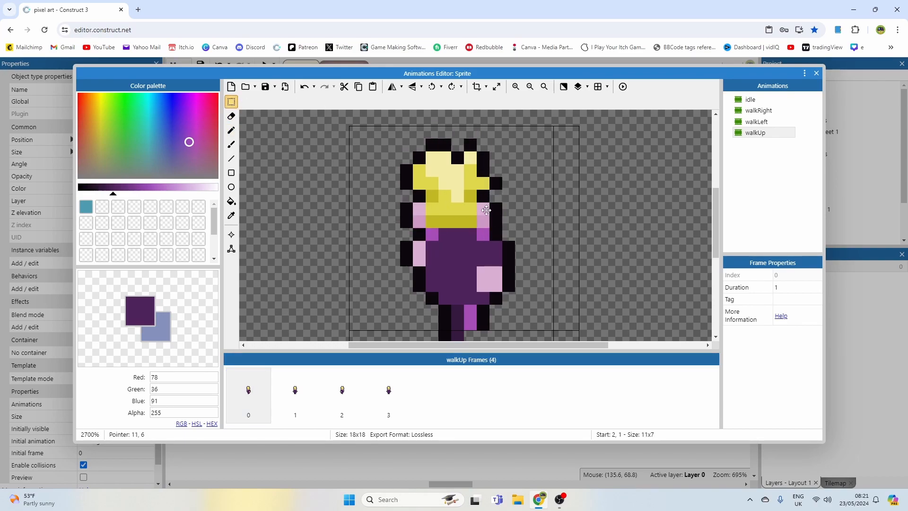
click(572, 211)
key(ctrl+z)
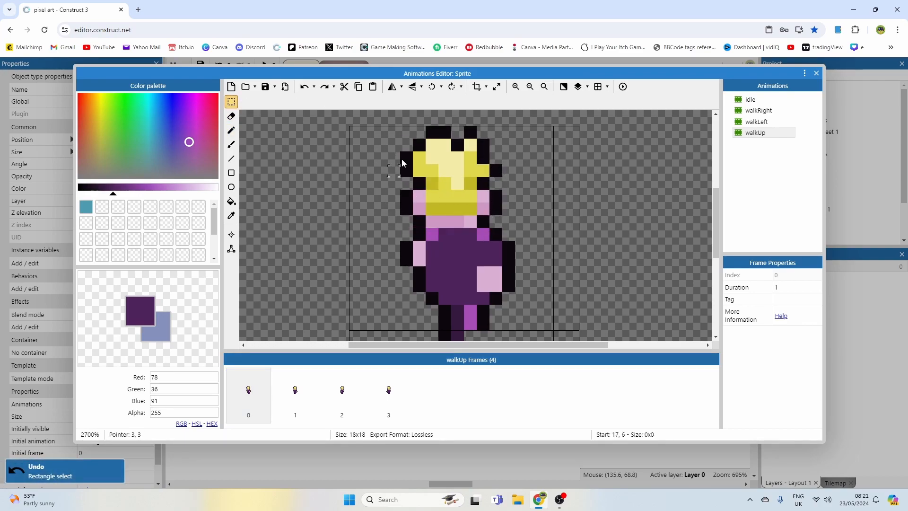
- Compare walkUp frames 0 and 1, and paint the lowest hair row in frame 0 with the pink neck colour (206, 152, 197)
click(294, 395)
click(248, 393)
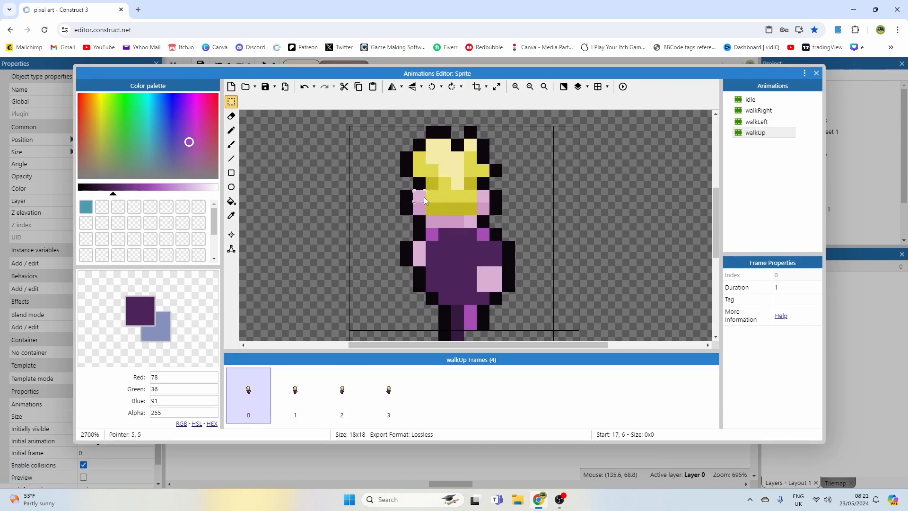
click(288, 395)
click(252, 397)
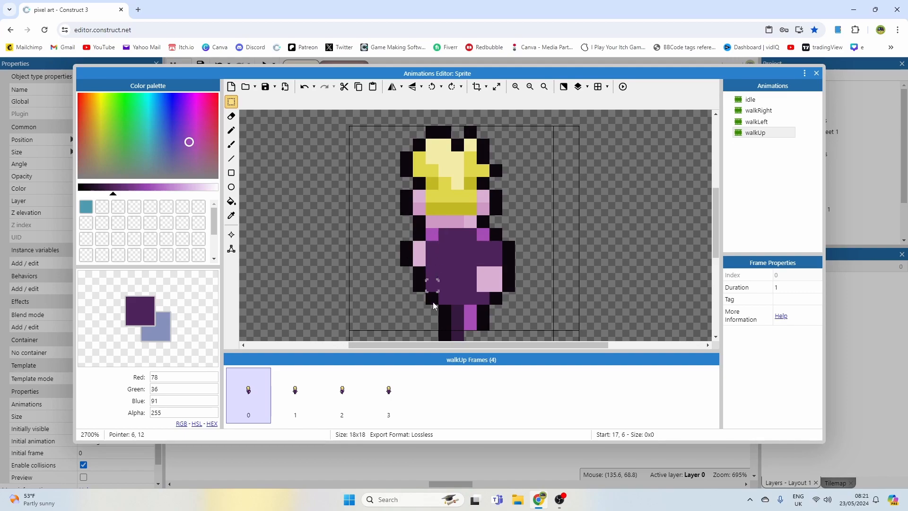
middle_drag(464, 272, 465, 258)
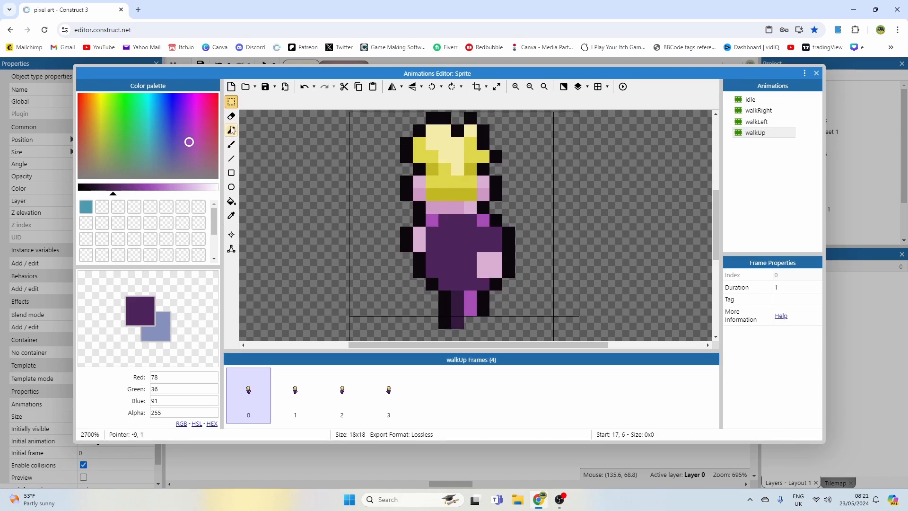
click(231, 130)
alt+click(438, 206)
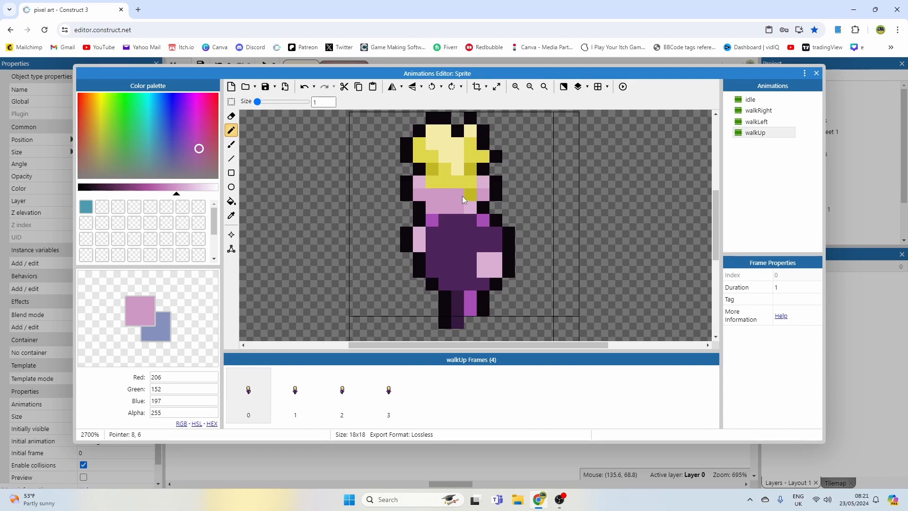
middle_drag(467, 195, 475, 219)
click(516, 193)
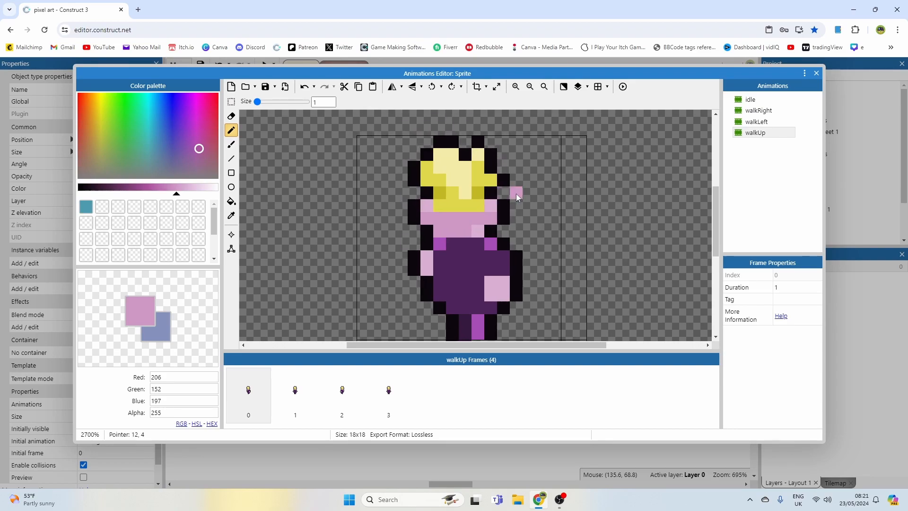
- Close the gaps in both side outlines of the frame 0 head with black, and fill the adjoining inner pixels with yellow (223, 214, 76)
alt+click(507, 191)
click(503, 181)
alt+click(494, 183)
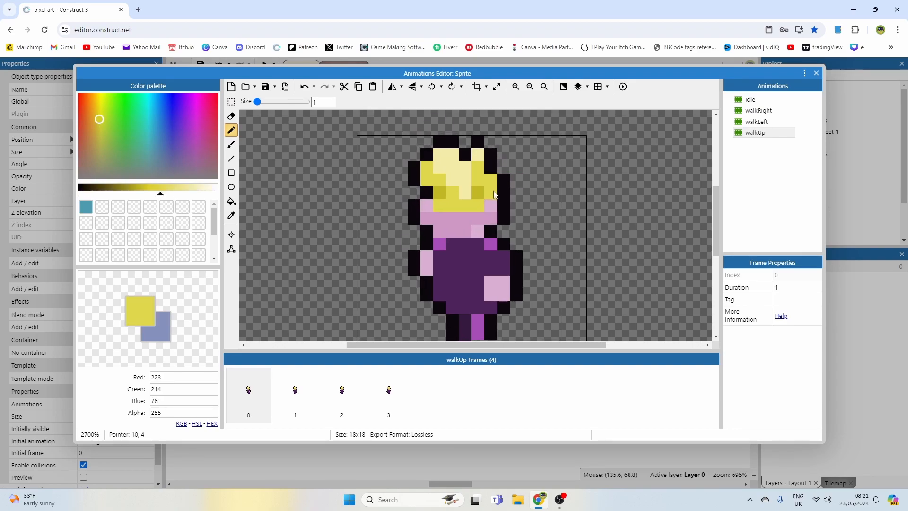
alt+click(413, 178)
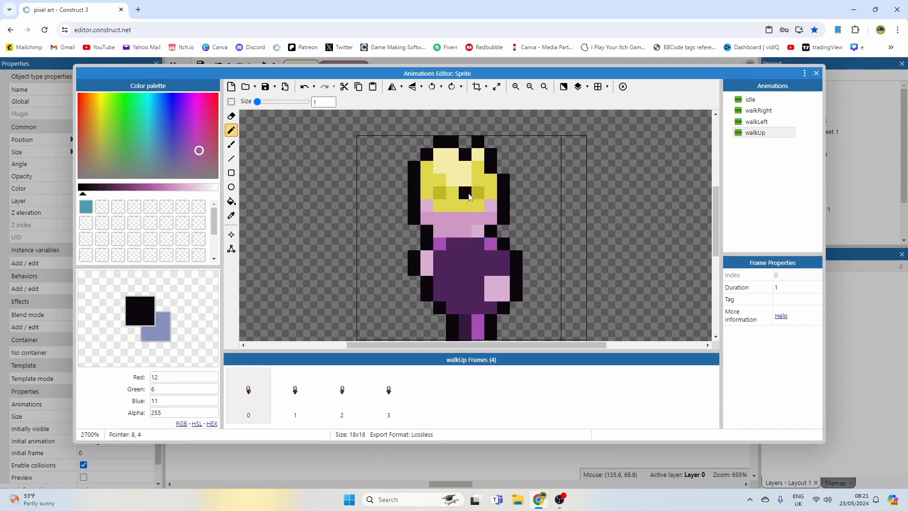
- Lower the top outline of the frame 0 head by one pixel, erasing the old top row and repainting the notch between the hair tufts in black
alt+click(485, 141)
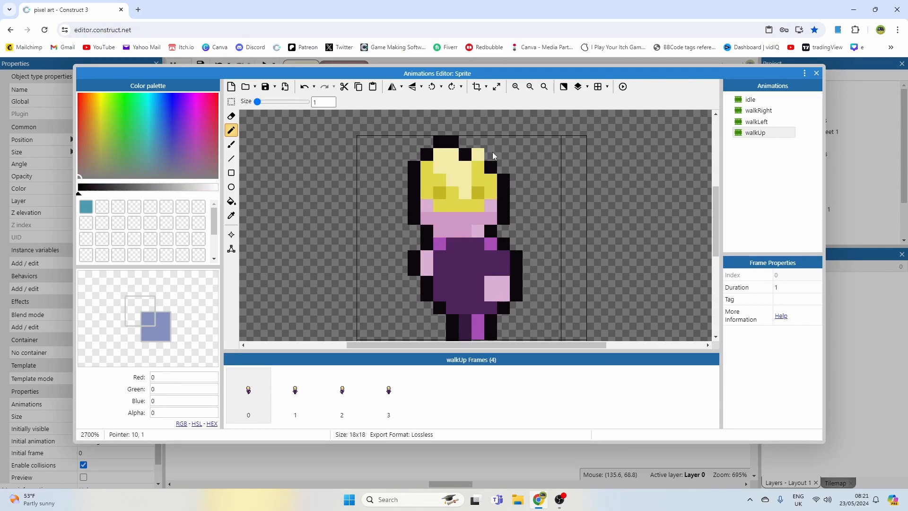
alt+click(490, 166)
click(478, 154)
alt+click(409, 143)
click(438, 140)
alt+click(429, 152)
click(440, 153)
click(452, 153)
alt+click(452, 145)
click(454, 153)
alt+click(465, 157)
click(449, 168)
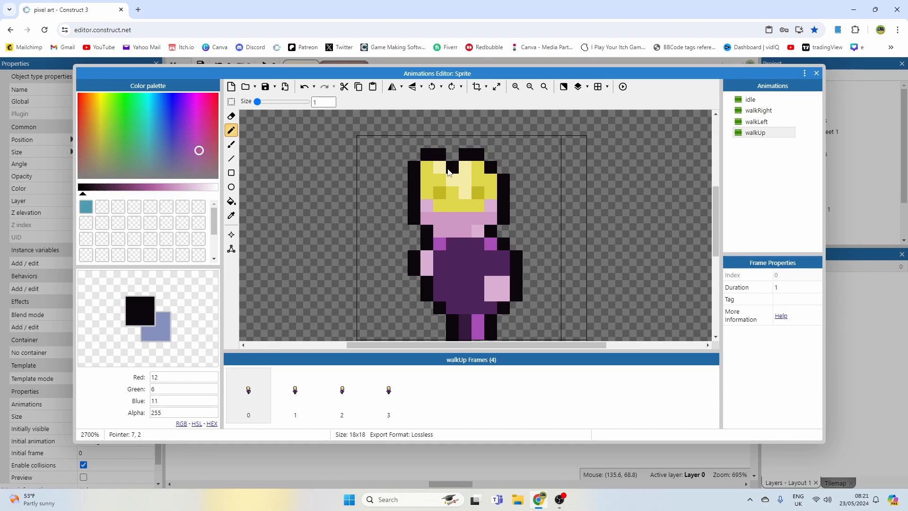
- Indent the left hair outline of the frame 0 head by one pixel, and preview the walkUp animation
click(286, 395)
click(268, 395)
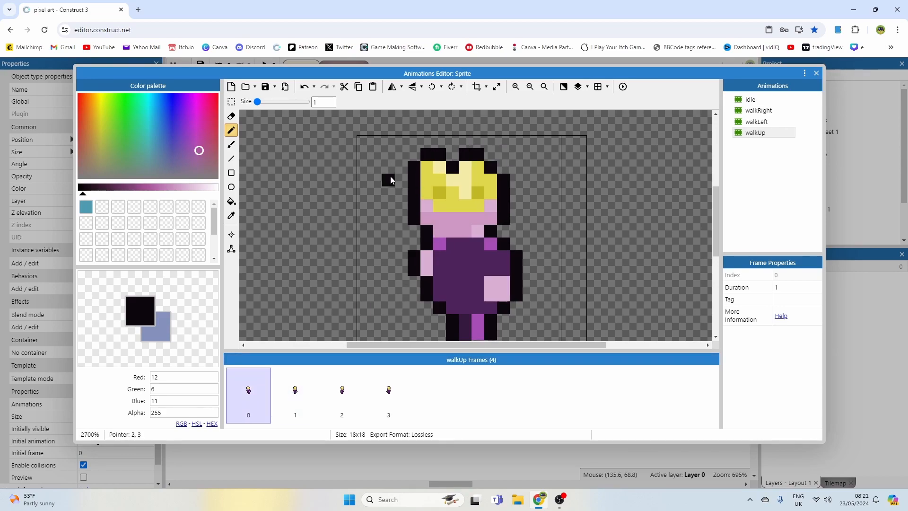
alt+click(404, 185)
click(623, 87)
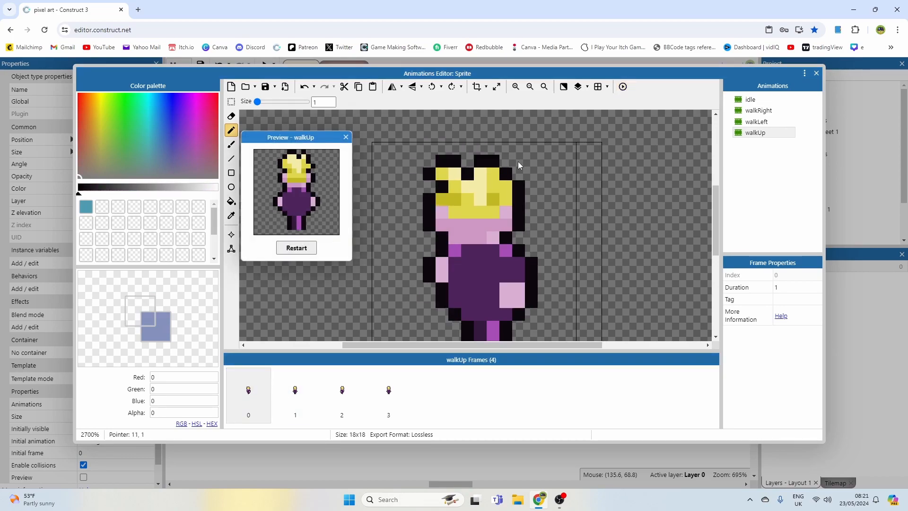
click(345, 137)
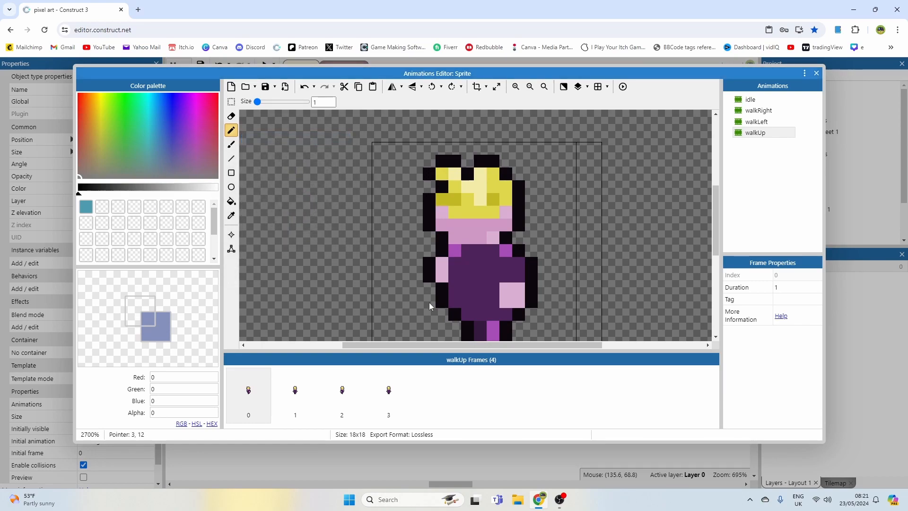
- Raise the frame 0 collar by one pixel with dark purple between two lighter purple shoulder pixels, and extend the right black outline beside it
alt+click(465, 254)
alt+click(452, 253)
click(455, 239)
alt+click(465, 251)
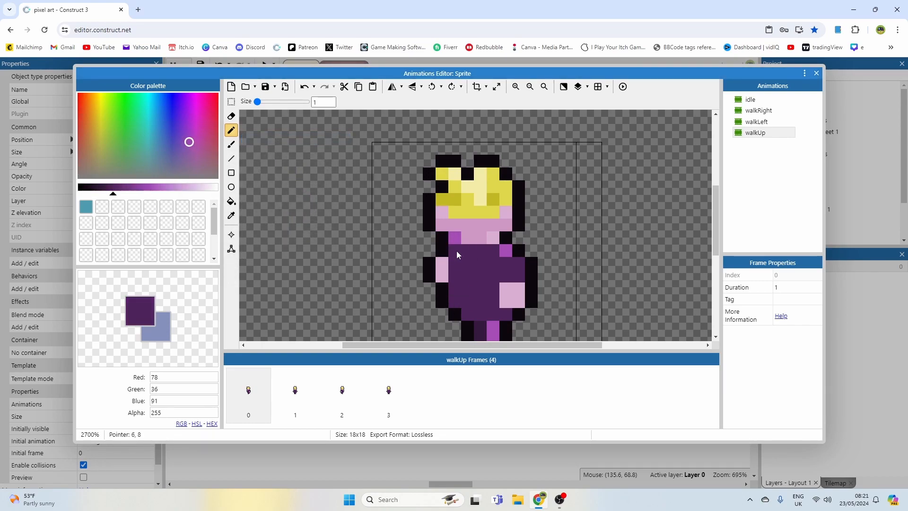
alt+click(455, 239)
click(504, 242)
alt+click(496, 248)
alt+click(515, 235)
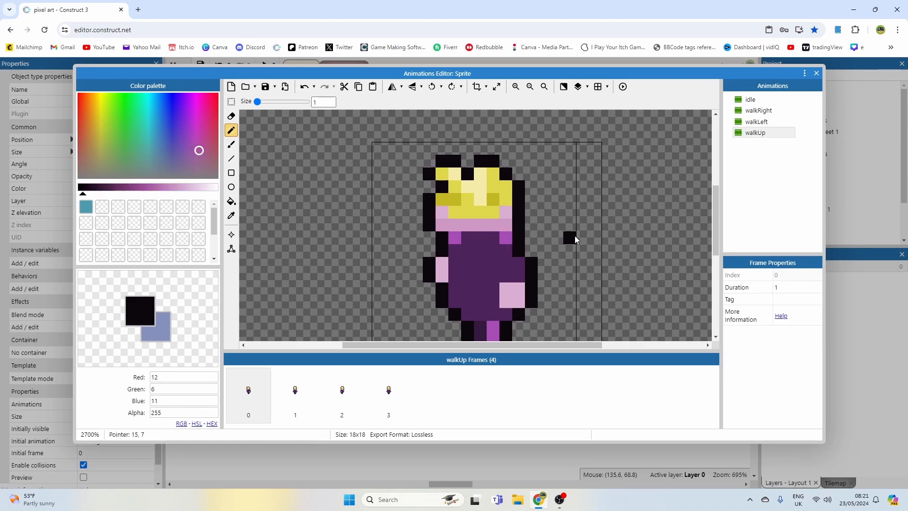
- Preview the walkUp animation and compare the heads in frames 0, 1 and 2
click(622, 86)
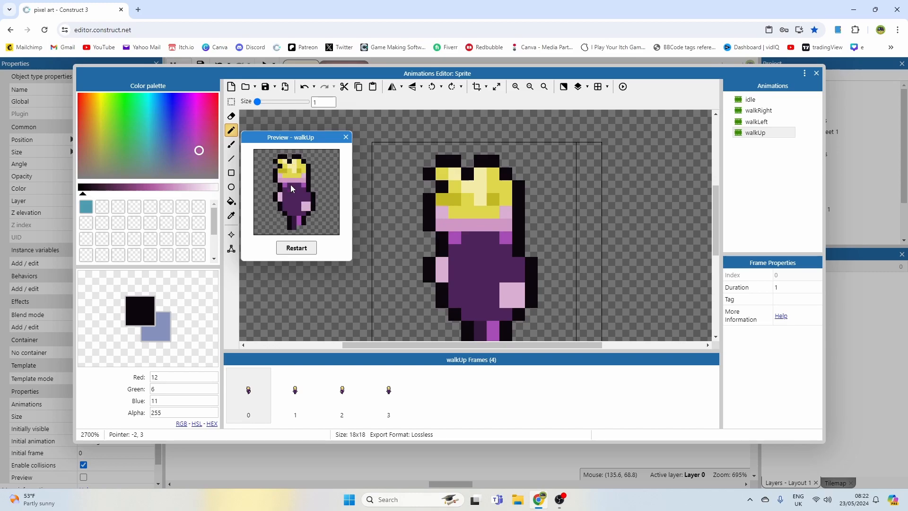
click(345, 137)
click(293, 389)
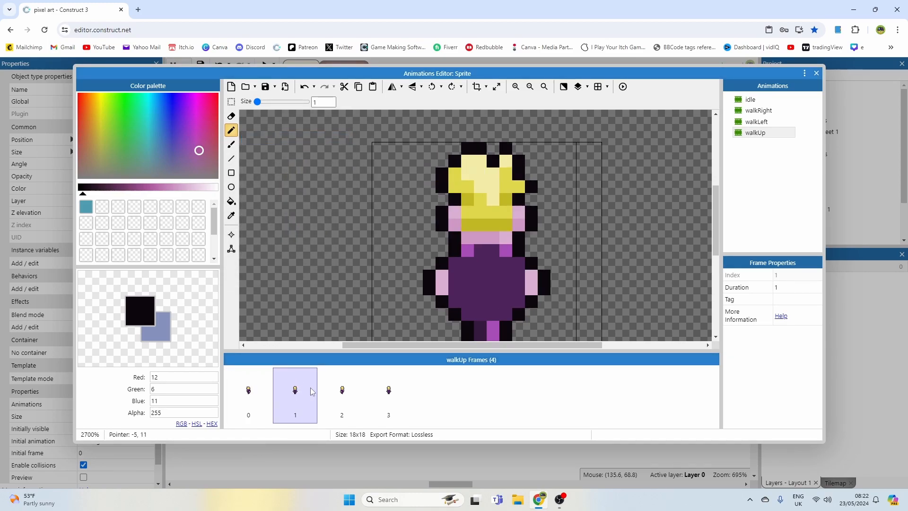
click(344, 399)
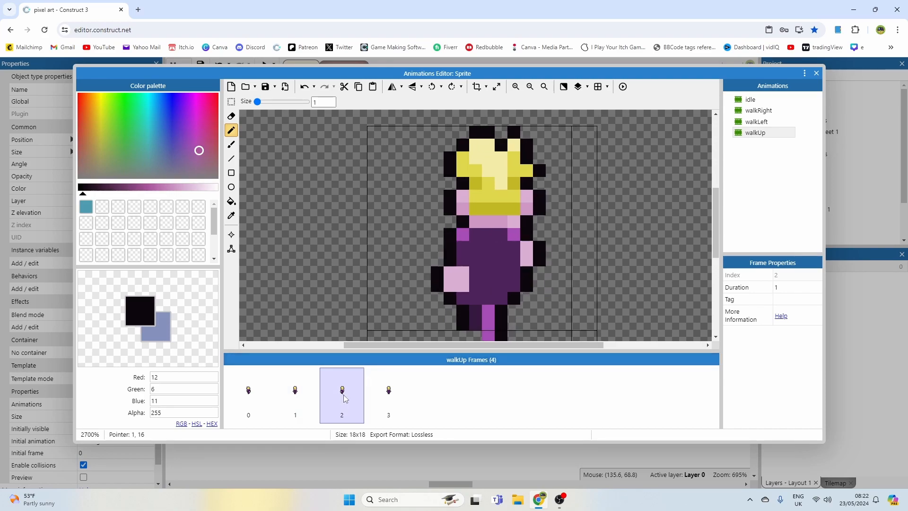
click(255, 390)
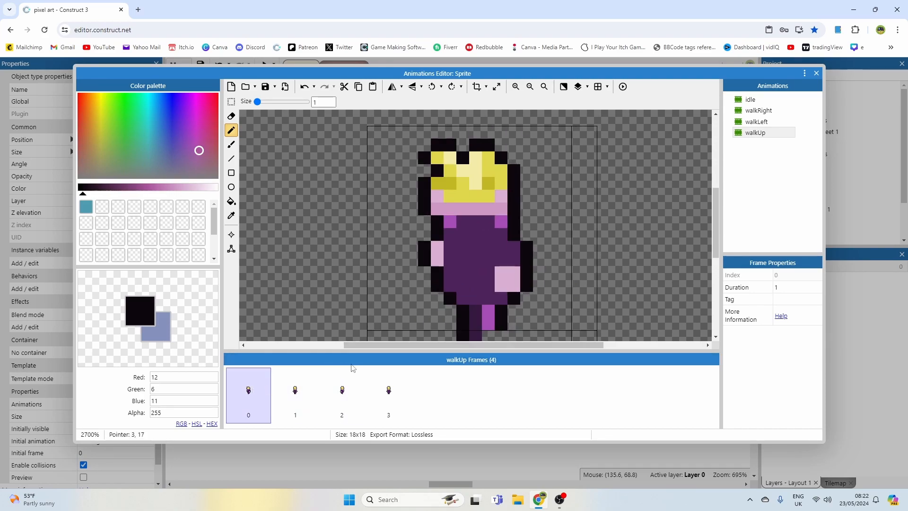
click(346, 387)
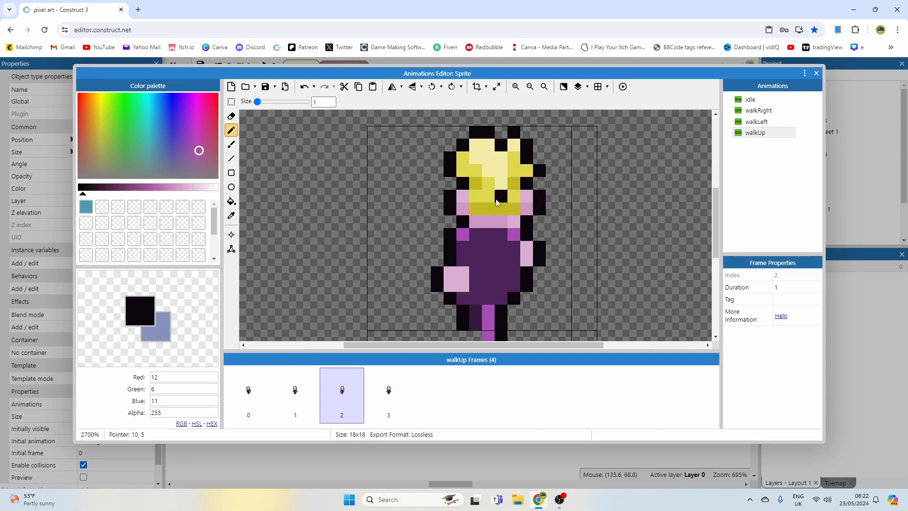
- Shift the frame 2 neck and collar up one pixel, painting the lowest hair row pink and the row beneath it dark purple with lighter shoulder pixels
scroll(520, 201, up, 1)
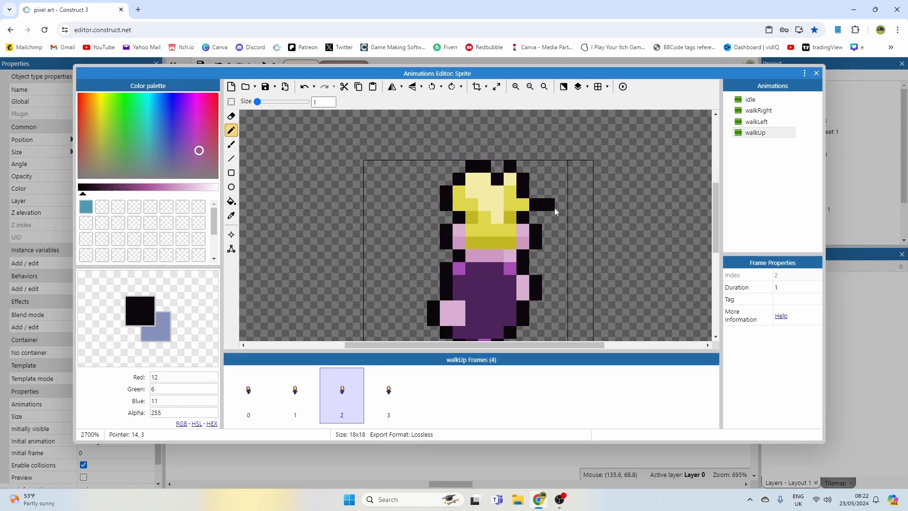
ctrl+click(481, 253)
ctrl+click(464, 268)
click(461, 256)
ctrl+click(474, 263)
ctrl+click(510, 268)
click(510, 256)
ctrl+click(500, 268)
ctrl+click(510, 256)
click(513, 266)
ctrl+click(498, 269)
- Indent the left hair outline of the frame 2 head by one pixel in black, and shade the pixel below it dark yellow (194, 184, 35)
ctrl+click(446, 208)
click(459, 208)
ctrl+click(435, 207)
click(447, 204)
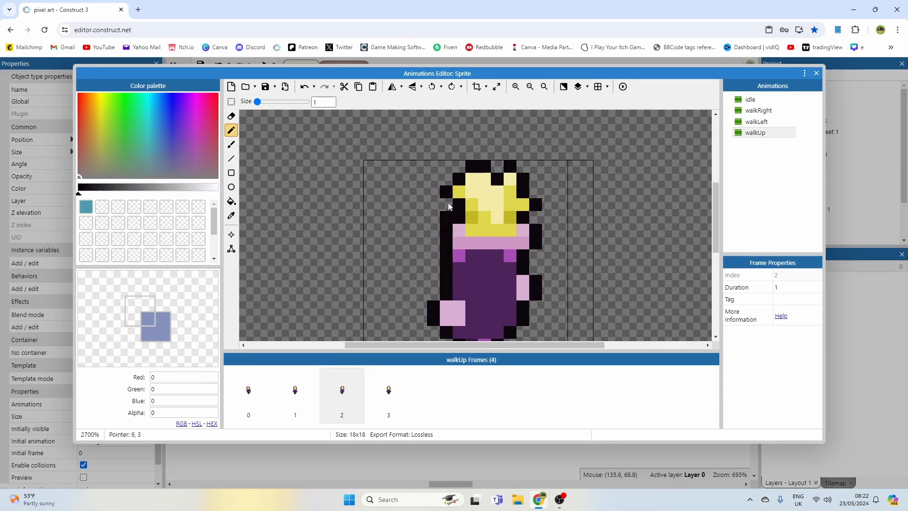
ctrl+click(475, 216)
click(461, 217)
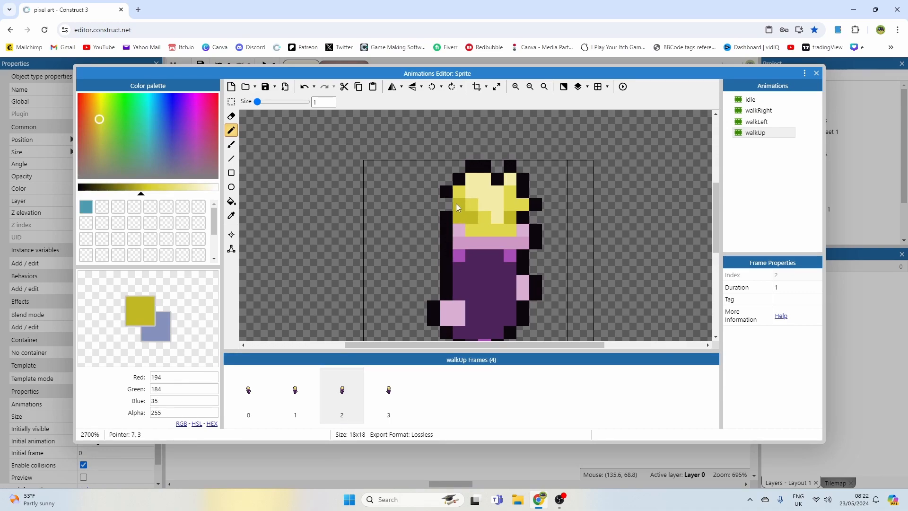
- Lower the top outline of the frame 2 head by one pixel, leaving a one-pixel gap between the hair tufts with a black notch beneath it
ctrl+click(529, 168)
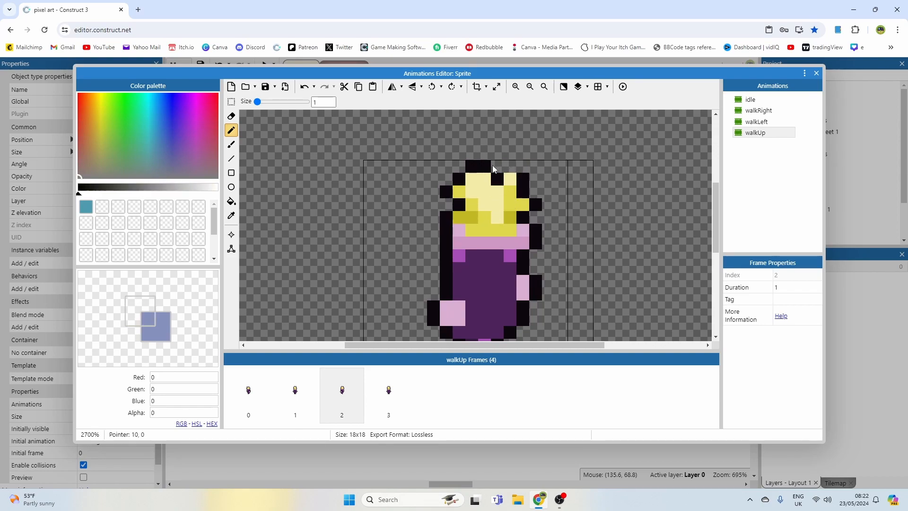
ctrl+click(449, 189)
drag(458, 177, 518, 175)
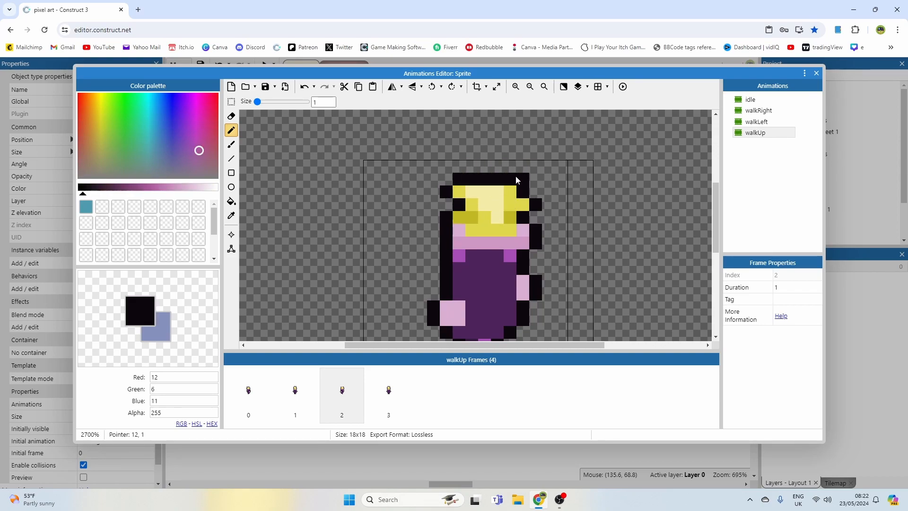
ctrl+click(492, 166)
click(485, 178)
click(497, 177)
key(ctrl+z)
click(497, 181)
ctrl+click(487, 181)
click(487, 188)
key(ctrl+z)
click(497, 192)
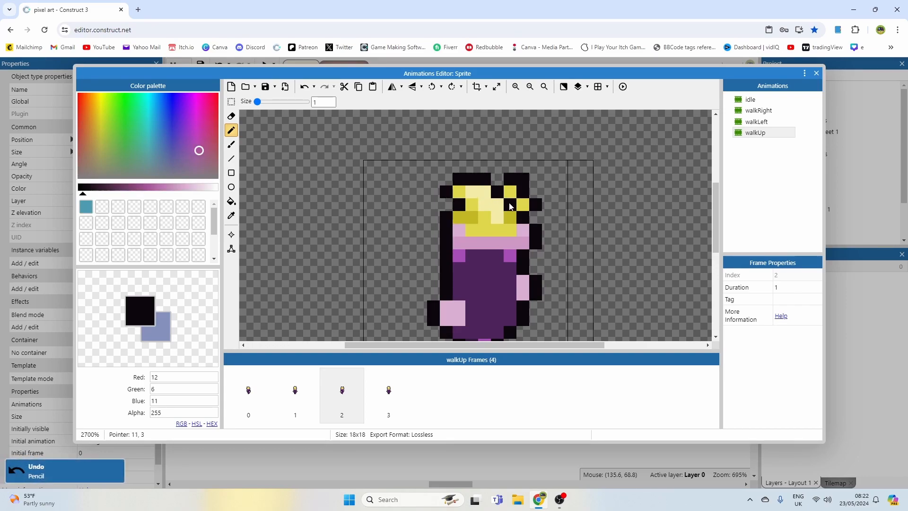
- Compare the walkUp frames and preview the animation to check the reshaped heads
click(266, 394)
click(358, 392)
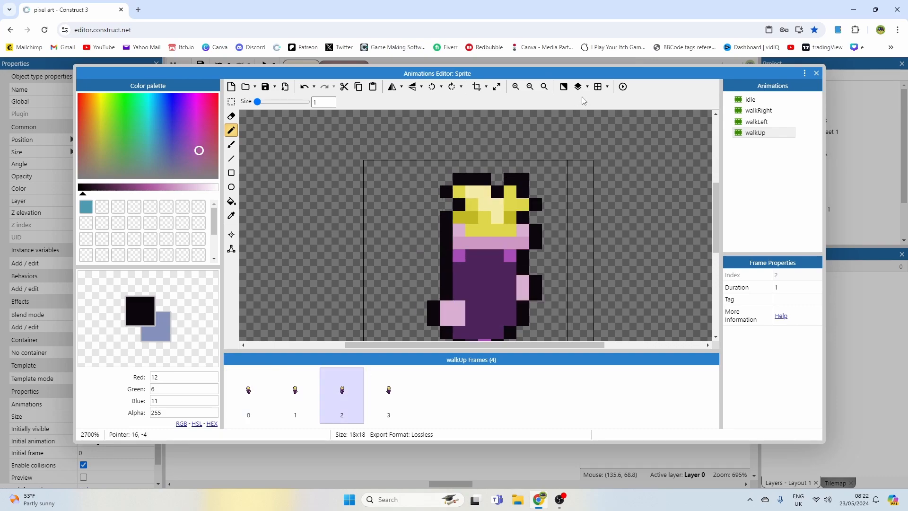
click(622, 86)
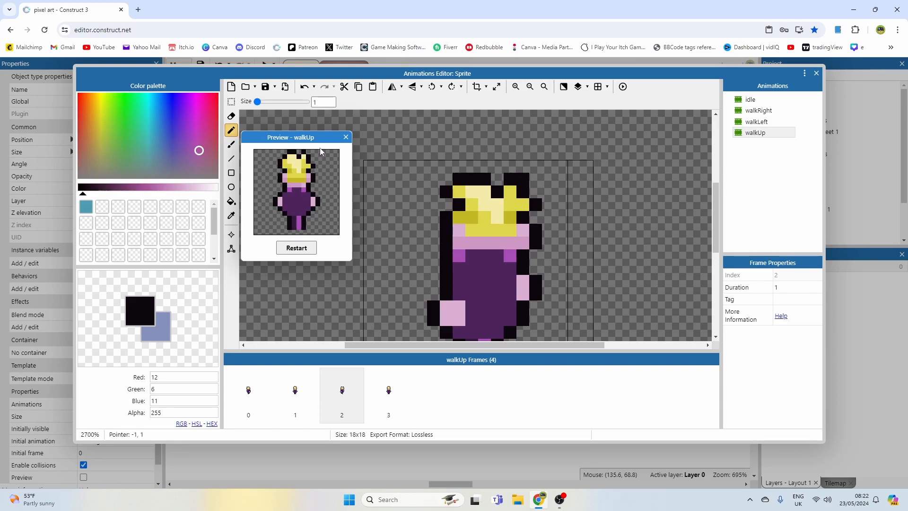
click(345, 137)
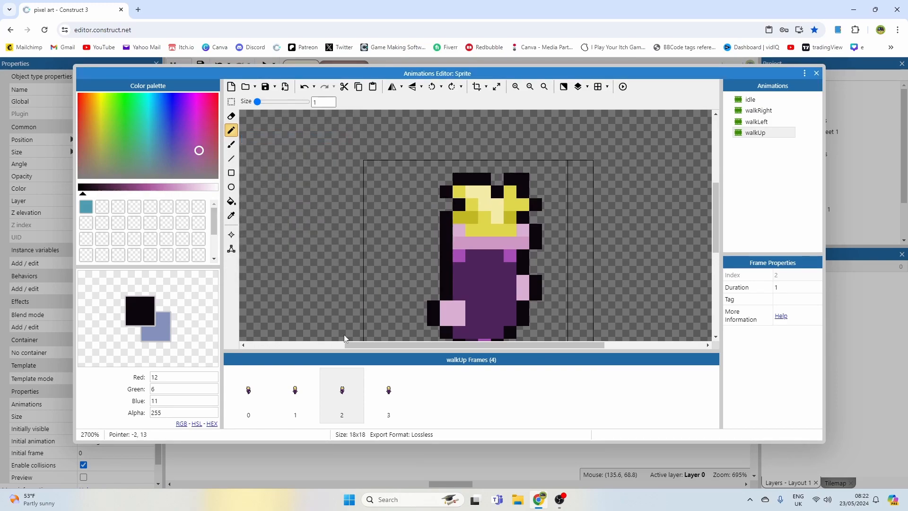
- Sample dark purple (54, 25, 63) from the walkLeft sprite and shade the dress in walkUp frame 0 beside the arm and along the hem
click(255, 395)
click(753, 113)
ctrl+click(460, 298)
ctrl+click(502, 305)
click(756, 133)
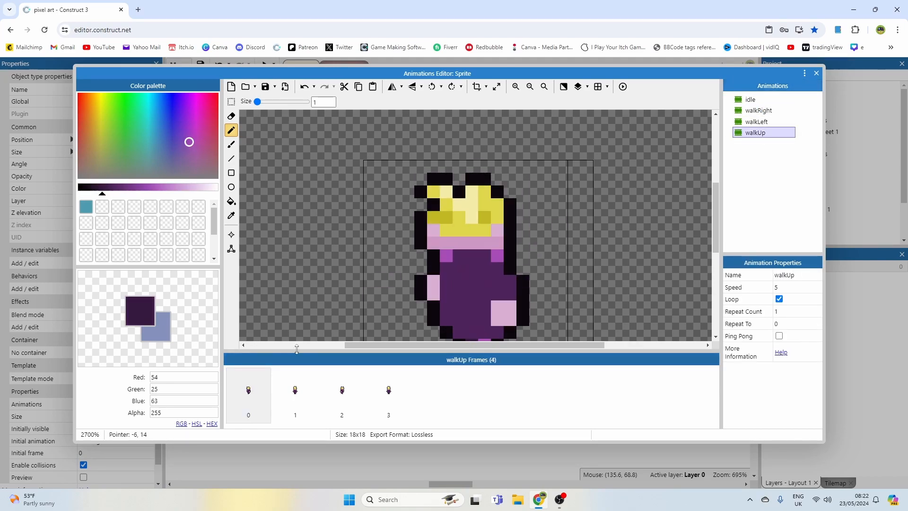
click(270, 391)
scroll(431, 200, down, 1)
click(513, 232)
drag(489, 226, 499, 269)
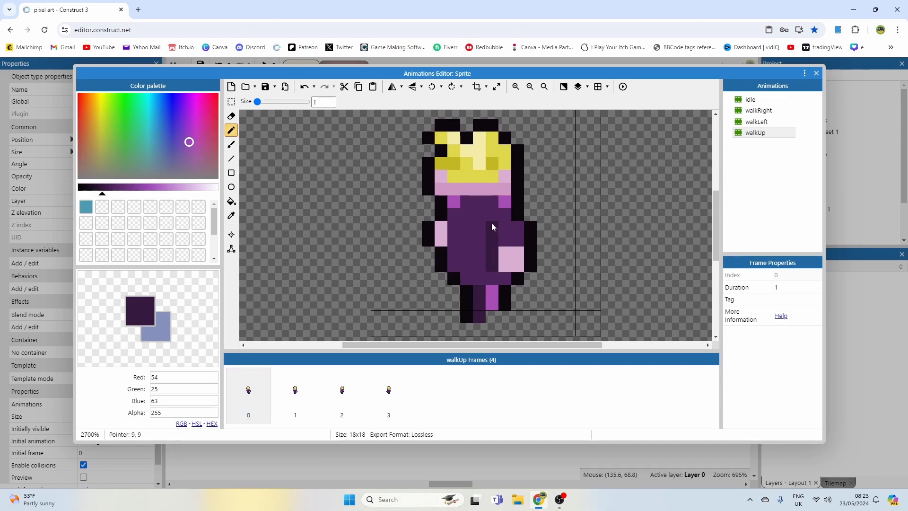
drag(504, 279, 484, 279)
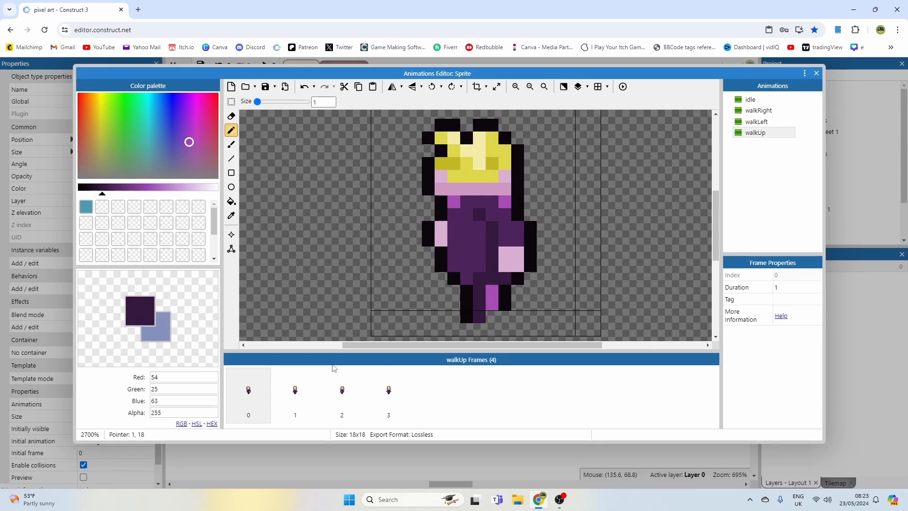
- Shade the middle and lower dress in walkUp frame 1 and the centre of the dress in frame 2 with the same dark purple
click(303, 402)
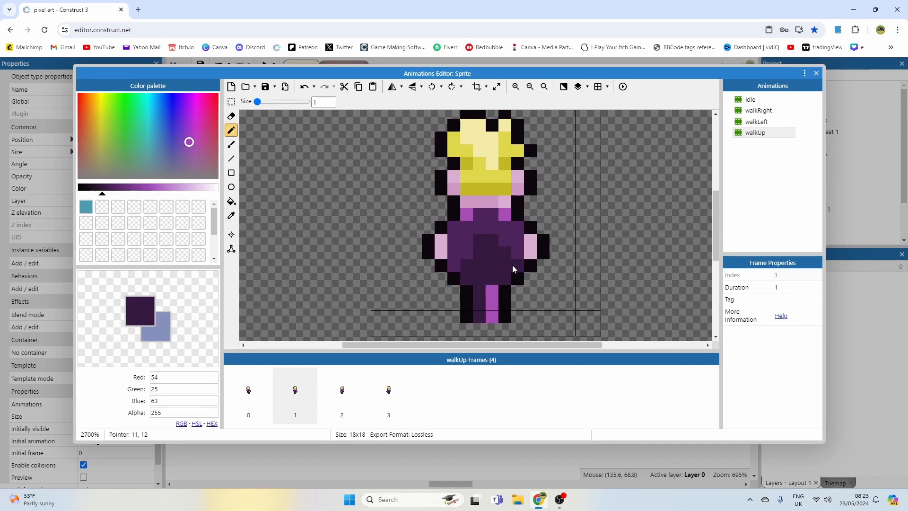
click(343, 394)
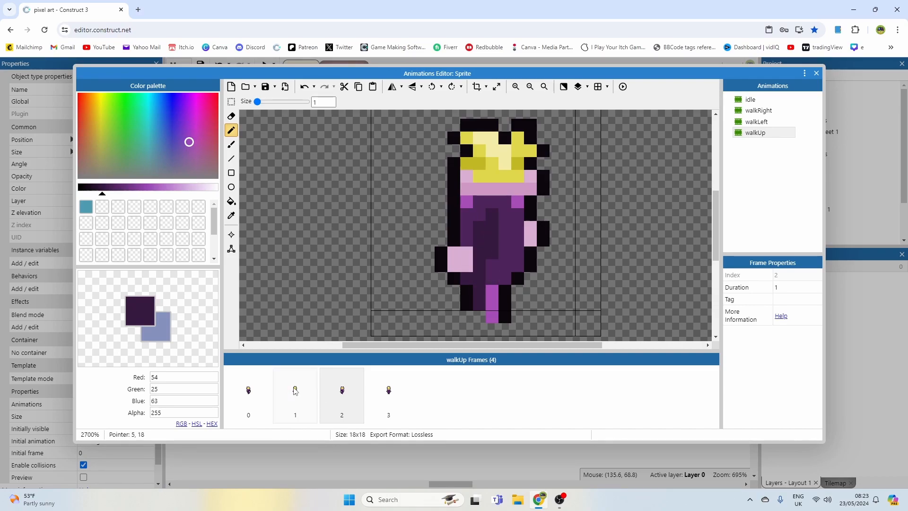
click(248, 395)
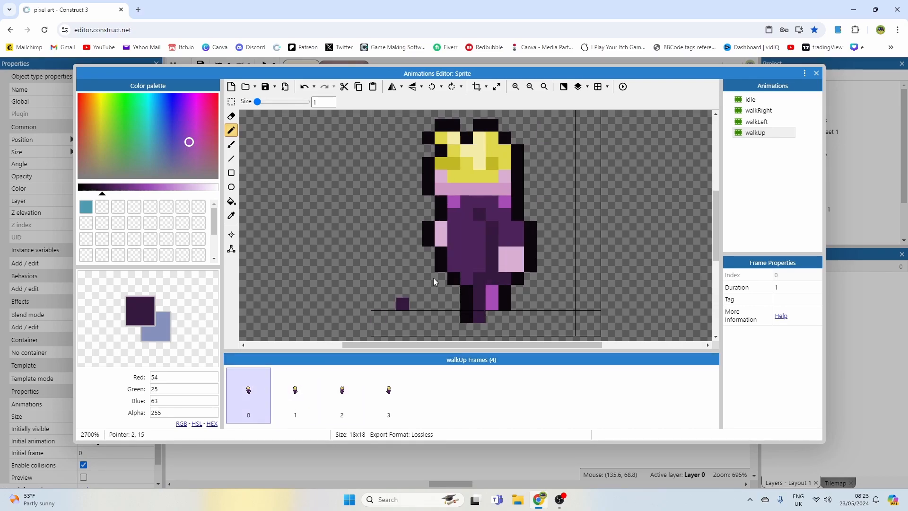
click(344, 395)
click(295, 393)
click(343, 394)
- Replace walkUp frame 3 with a duplicate of the shaded frame 1, and preview the animation
click(384, 390)
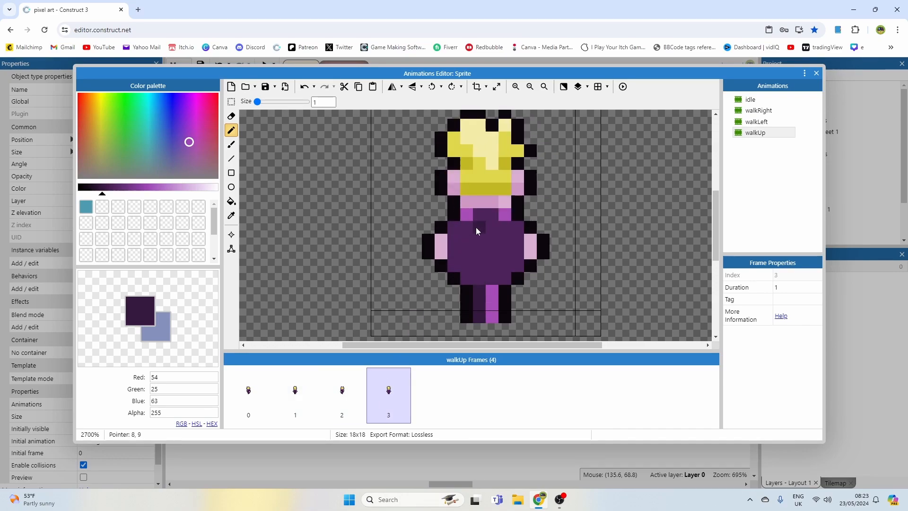
click(304, 394)
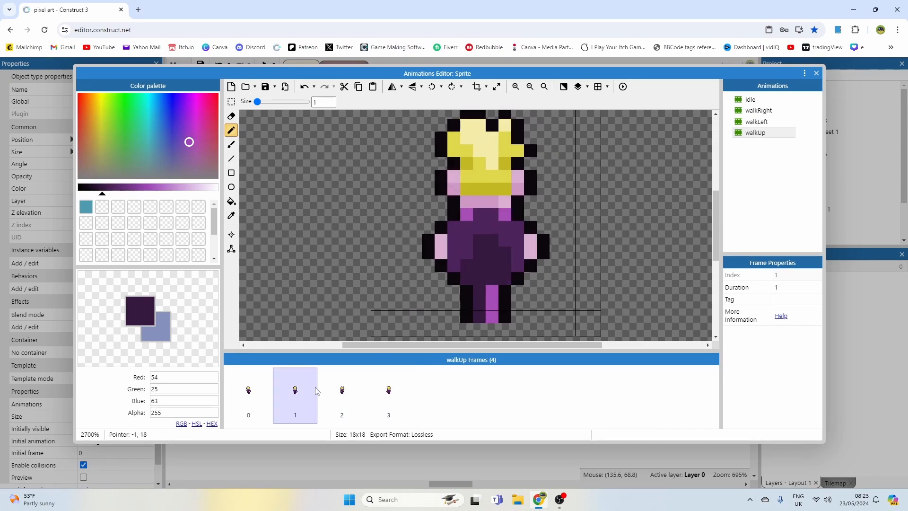
click(402, 387)
key(Delete)
right_click(305, 394)
click(332, 400)
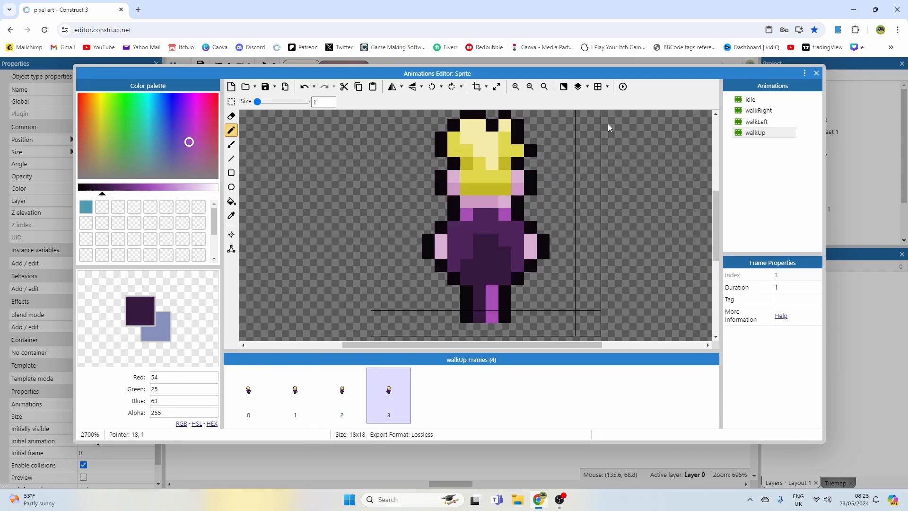
click(622, 87)
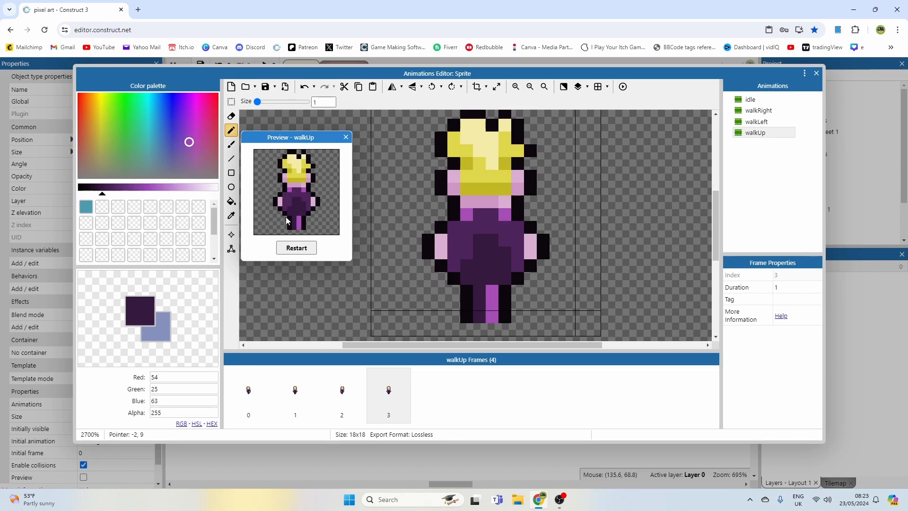
click(346, 137)
- Paint light purple (167, 77, 181) highlights on the sleeve above the larger hand in walkUp frames 0 and 2
click(251, 402)
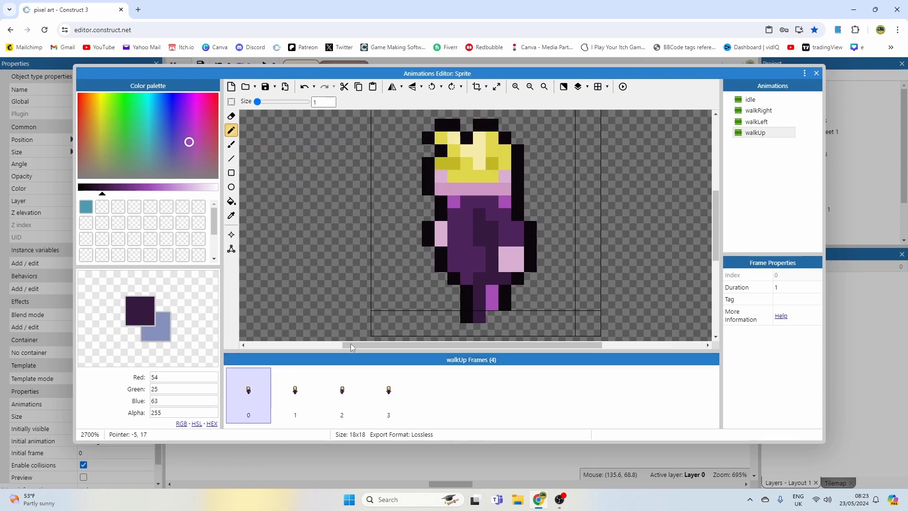
drag(453, 207, 452, 220)
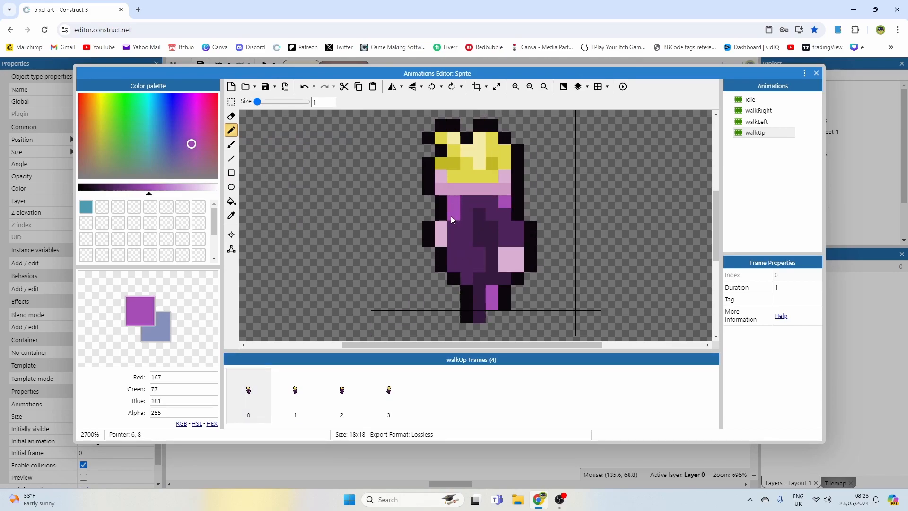
key(ctrl+z)
click(516, 227)
click(346, 398)
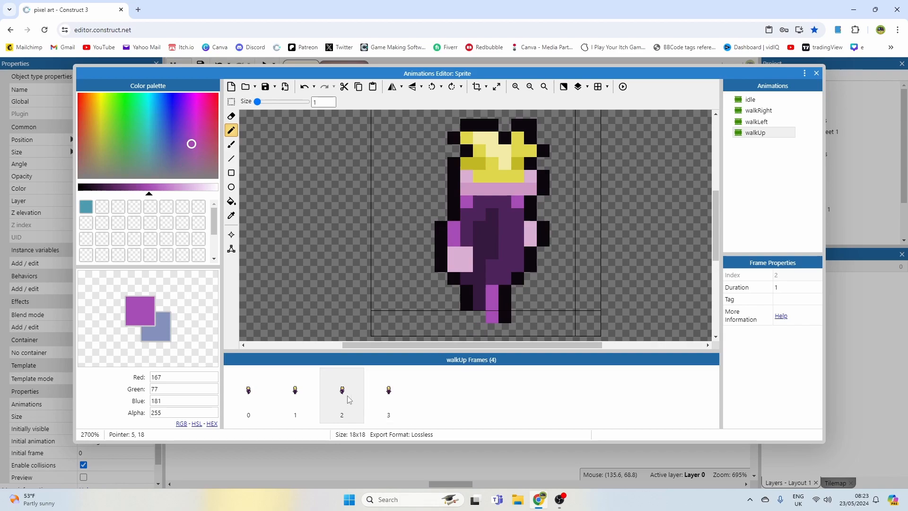
- Add one light purple highlight pixel to each outer shoulder in walkUp frame 3
click(388, 394)
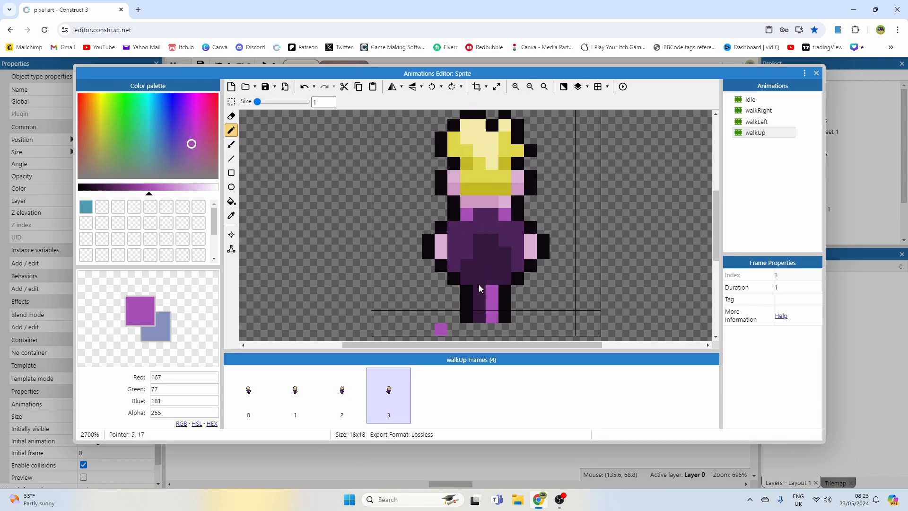
click(456, 231)
click(517, 227)
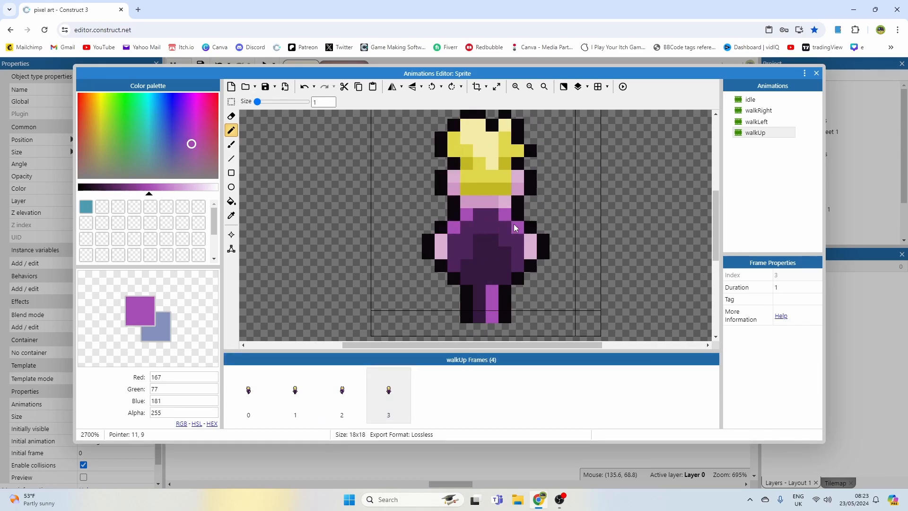
- Preview the walkUp animation with the new dress shading and sleeve highlights
click(627, 86)
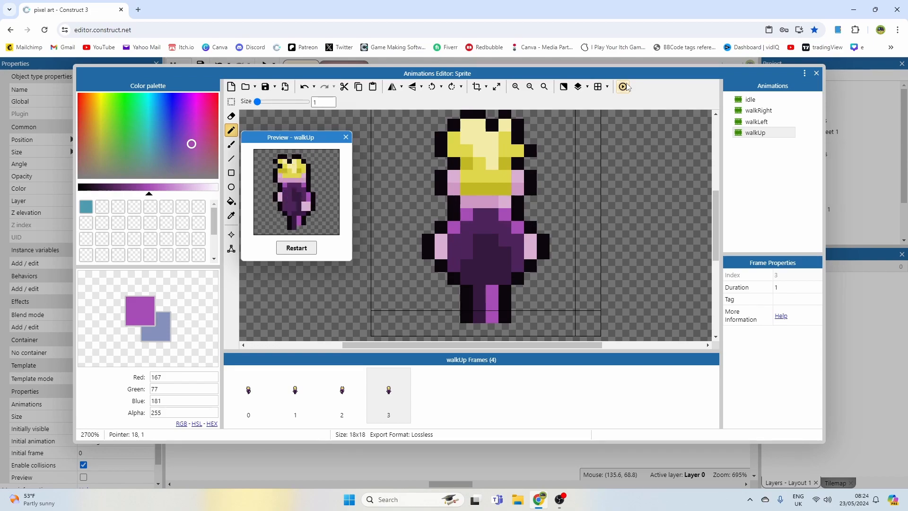
click(505, 164)
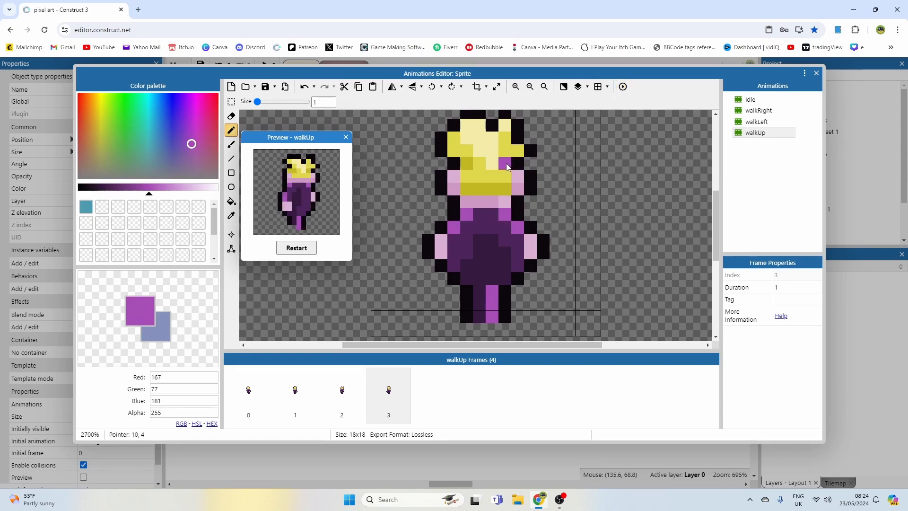
click(403, 164)
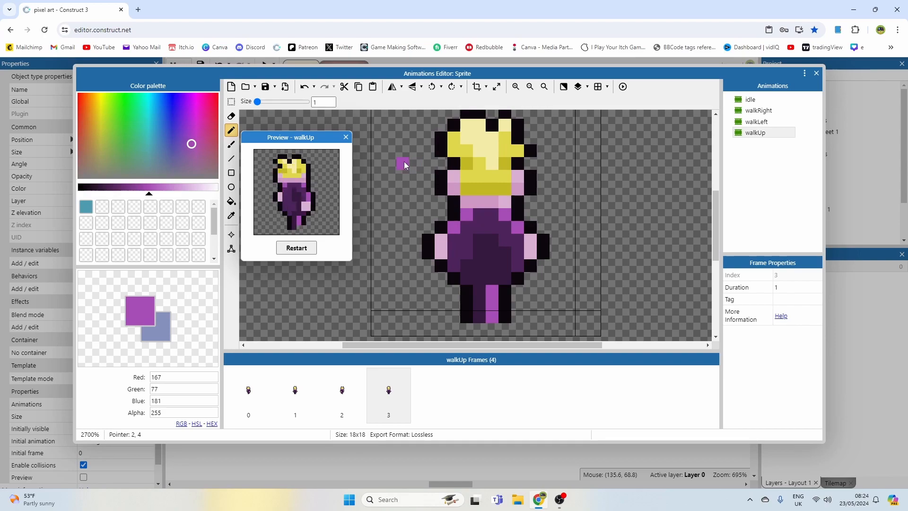
click(346, 136)
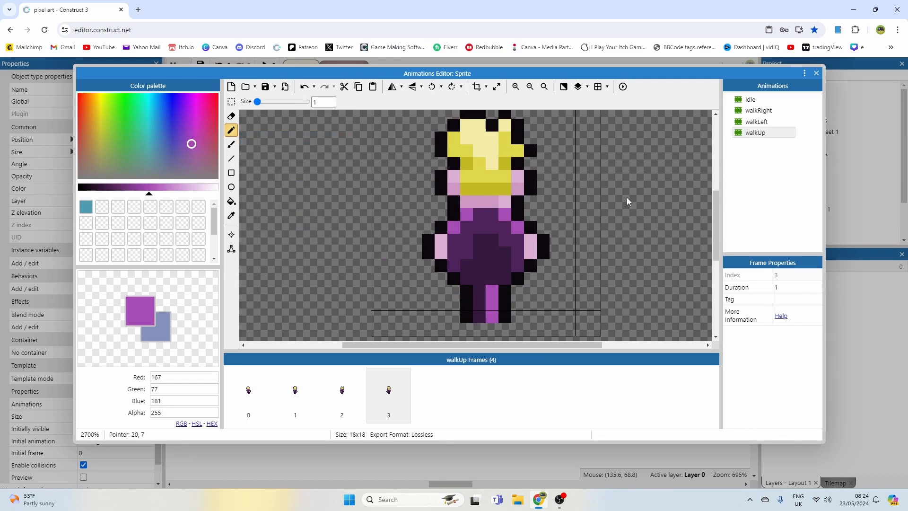